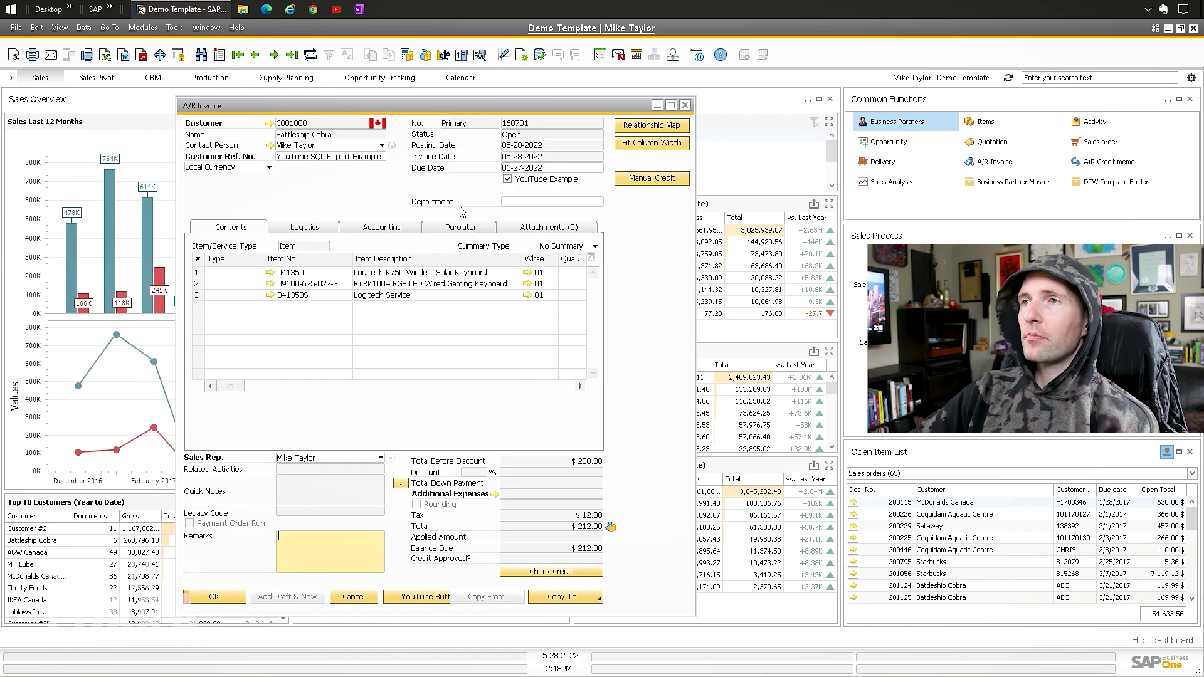
# Review the invoice's Copy To documents and the line options menu without changing anything.
pyautogui.moveTo(274, 107); pyautogui.dragTo(268, 113)
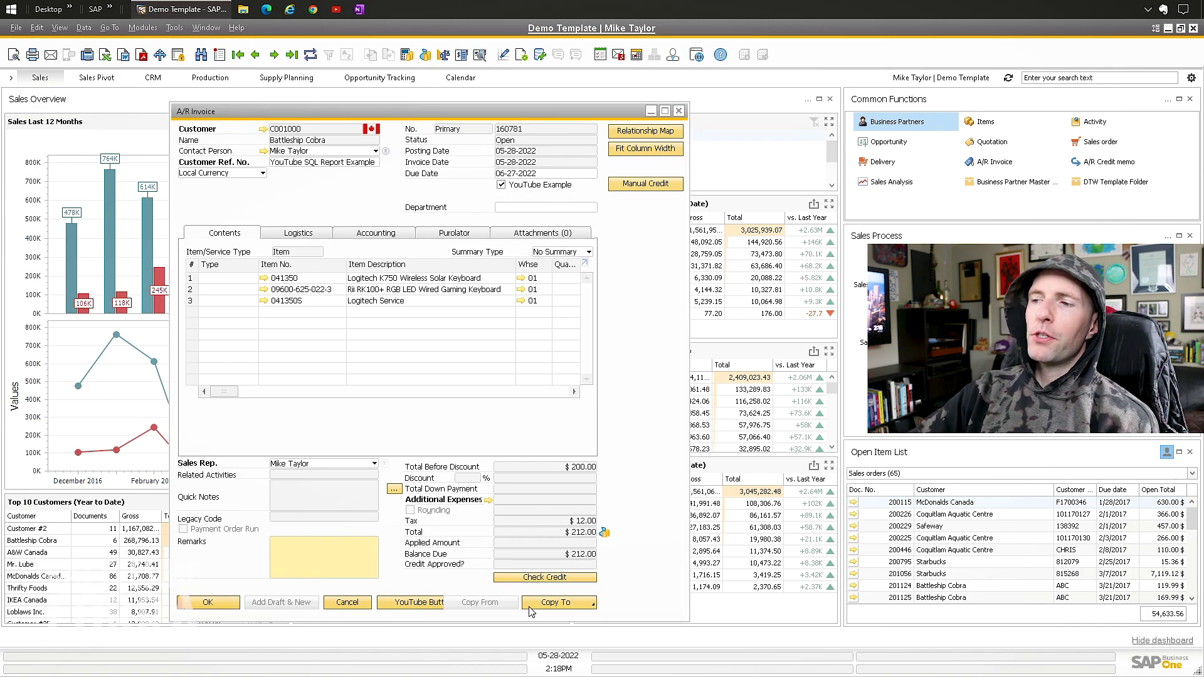
pyautogui.click(552, 603)
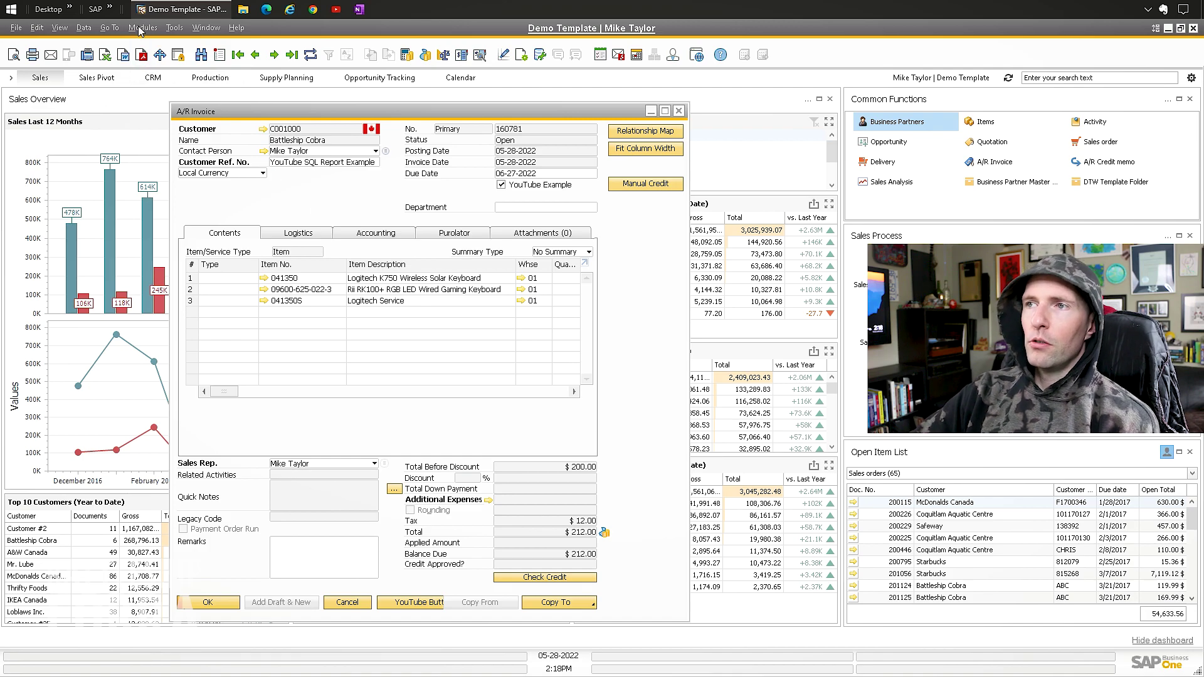
pyautogui.rightClick(298, 283)
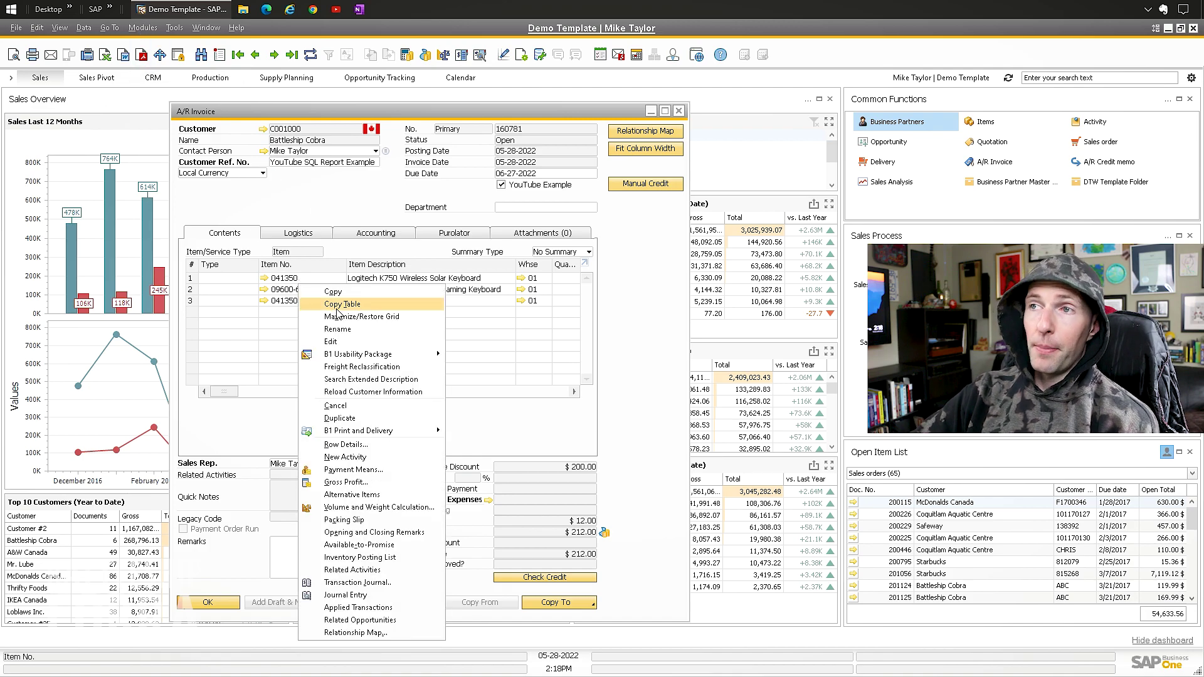
pyautogui.click(334, 208)
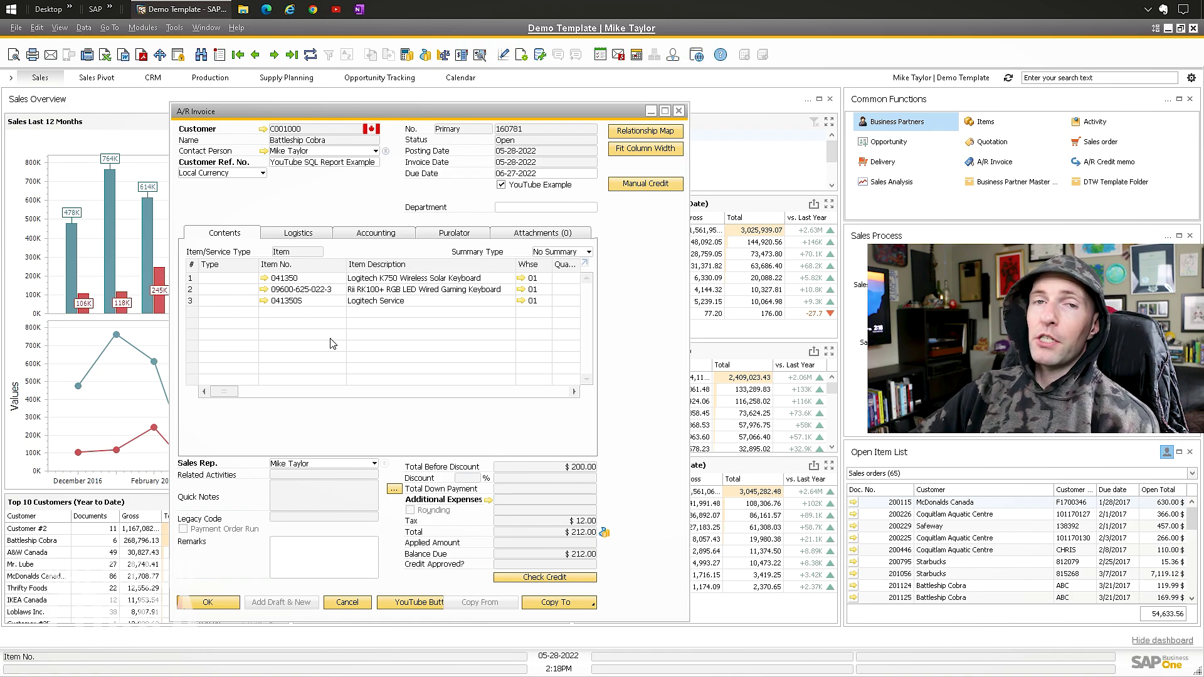
pyautogui.click(653, 186)
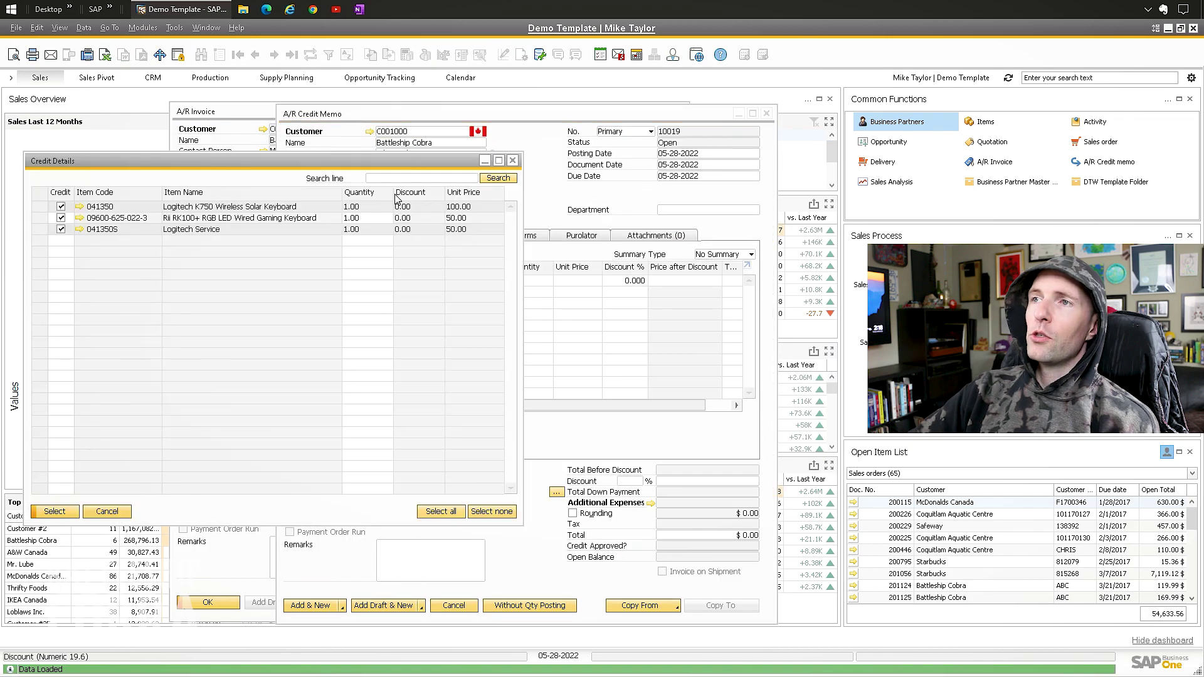
pyautogui.moveTo(317, 160); pyautogui.dragTo(811, 162)
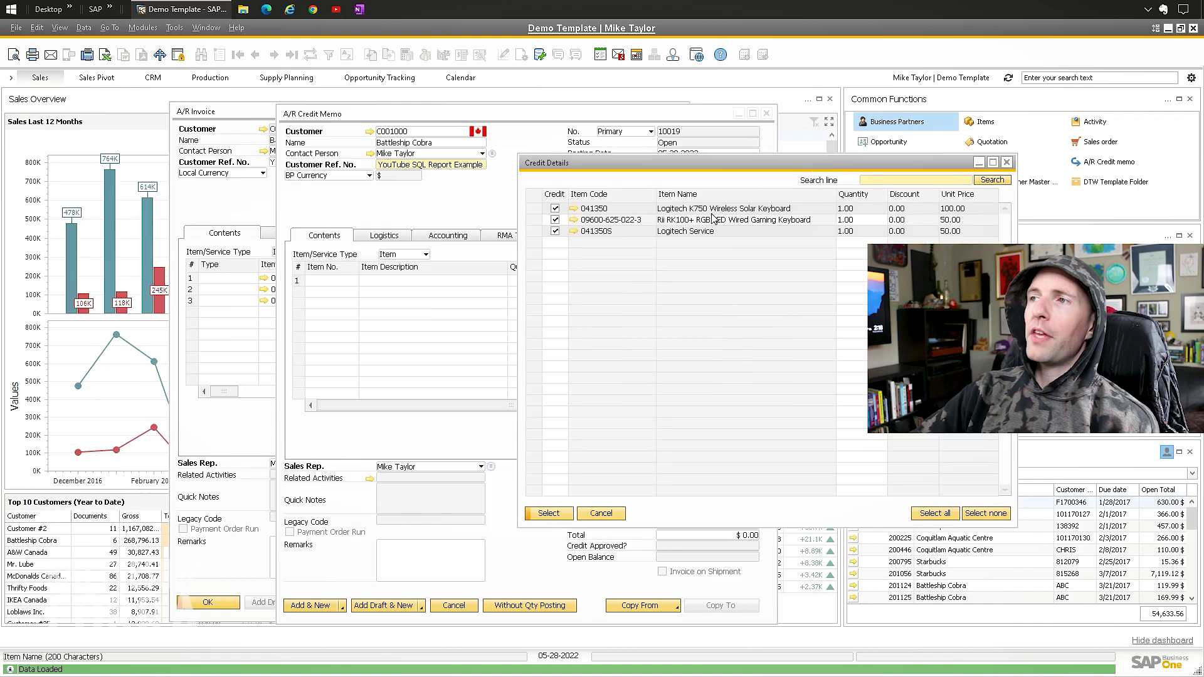
pyautogui.moveTo(571, 163); pyautogui.dragTo(531, 186)
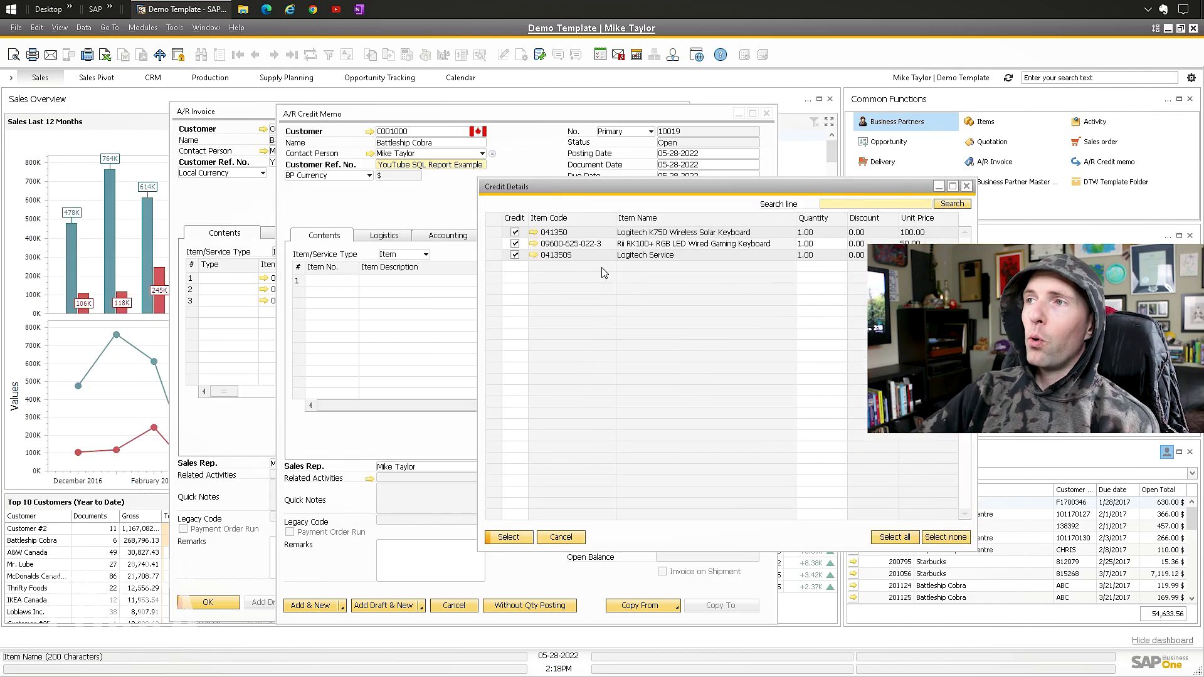
pyautogui.click(515, 243)
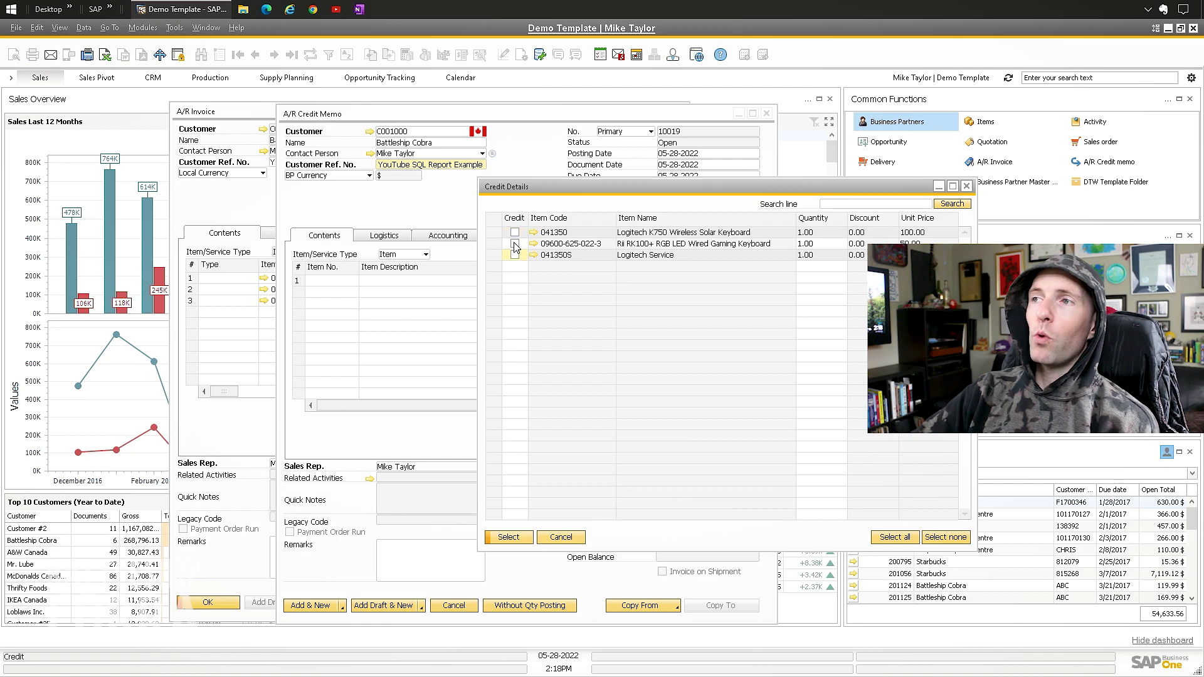
pyautogui.click(515, 232)
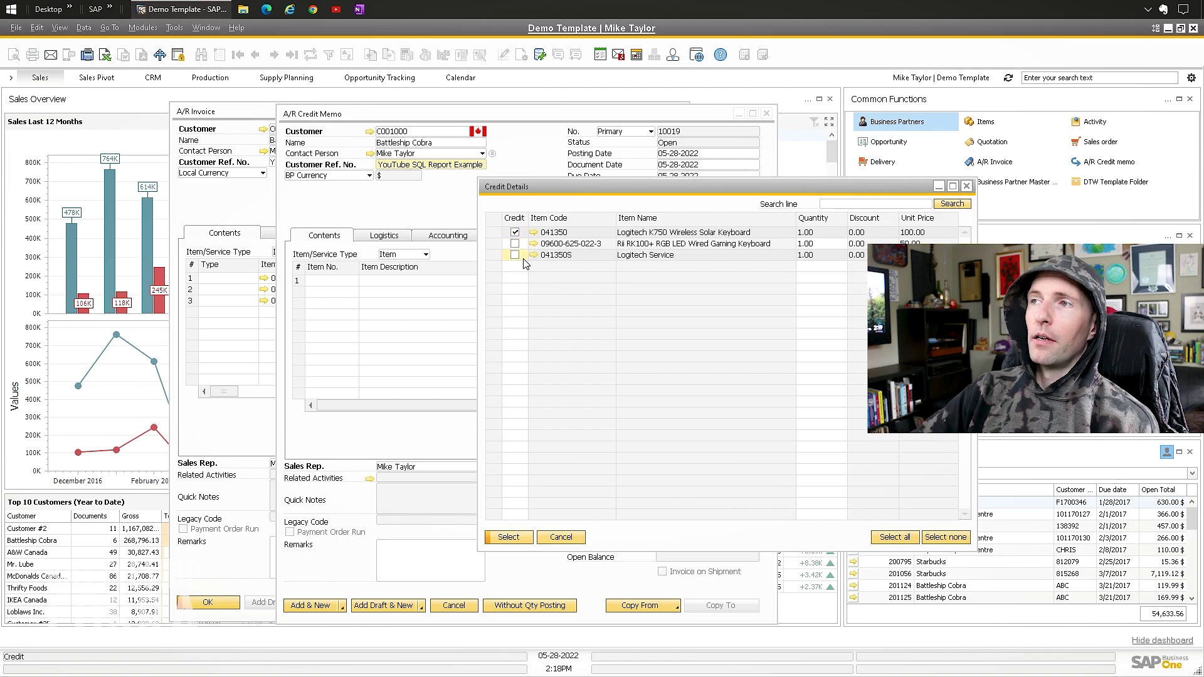
pyautogui.click(515, 243)
pyautogui.click(515, 254)
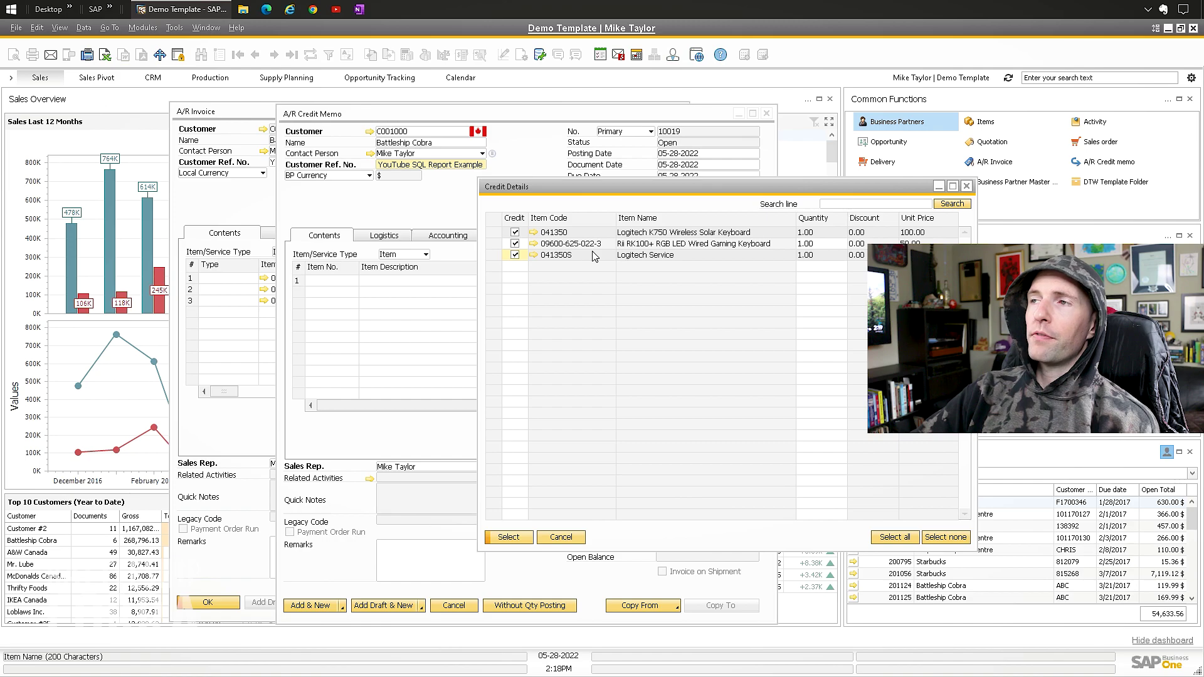
pyautogui.click(816, 253)
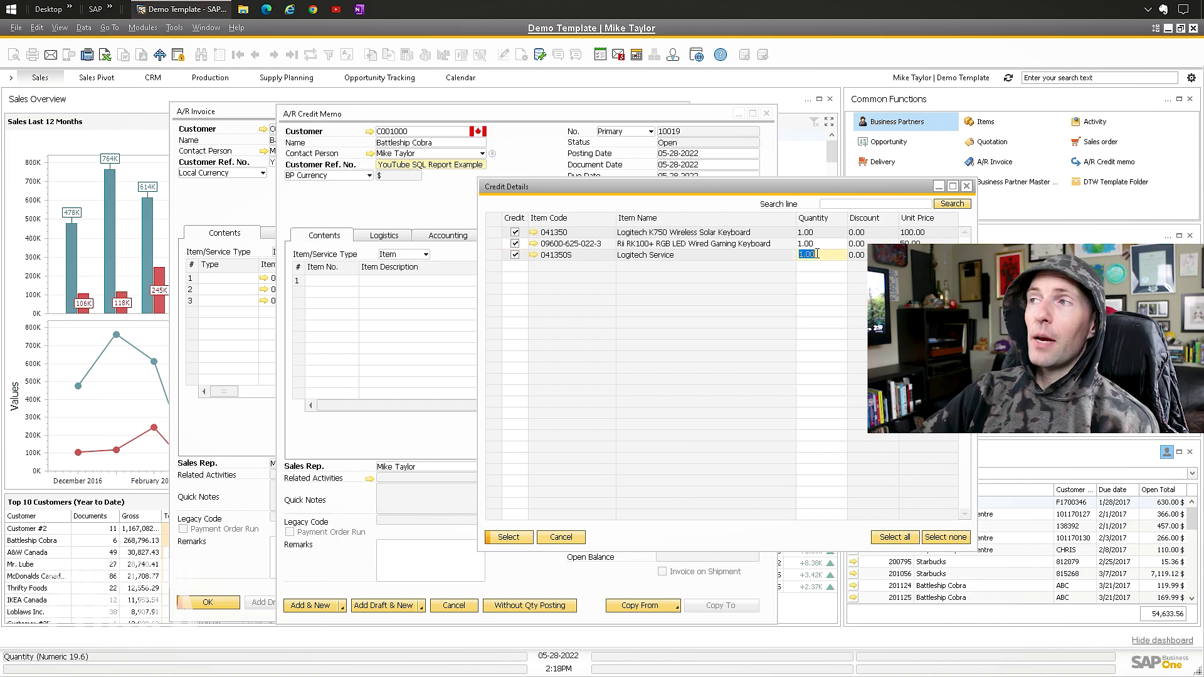
pyautogui.click(815, 232)
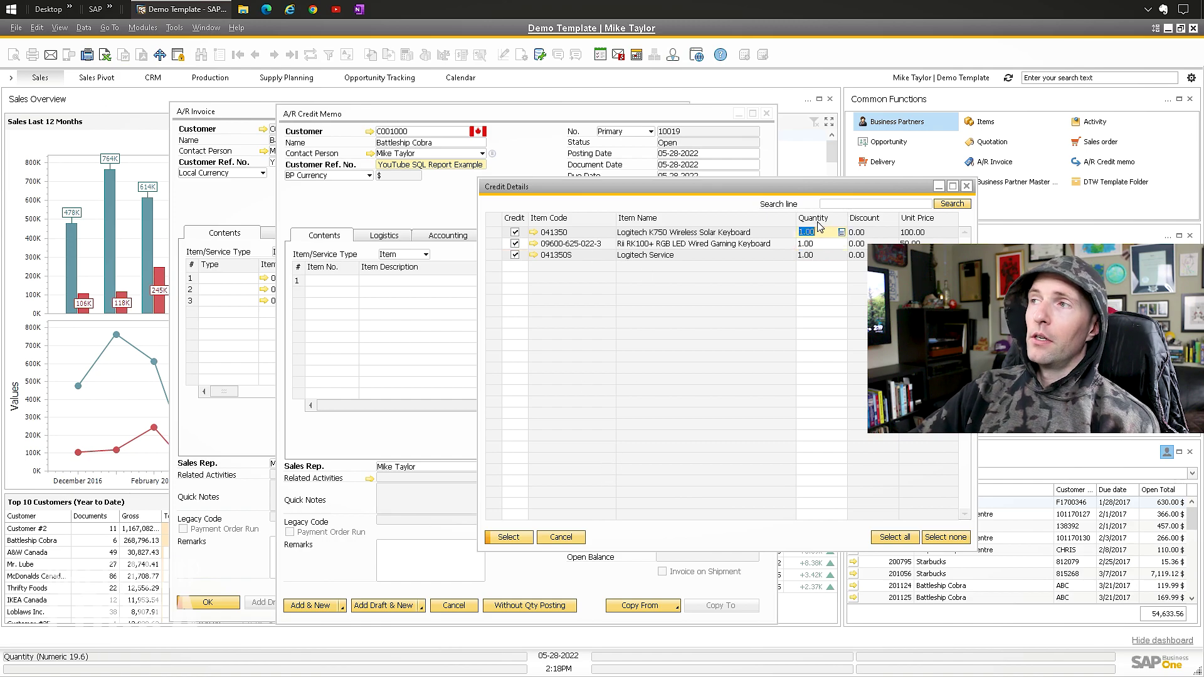
pyautogui.click(515, 232)
pyautogui.click(515, 243)
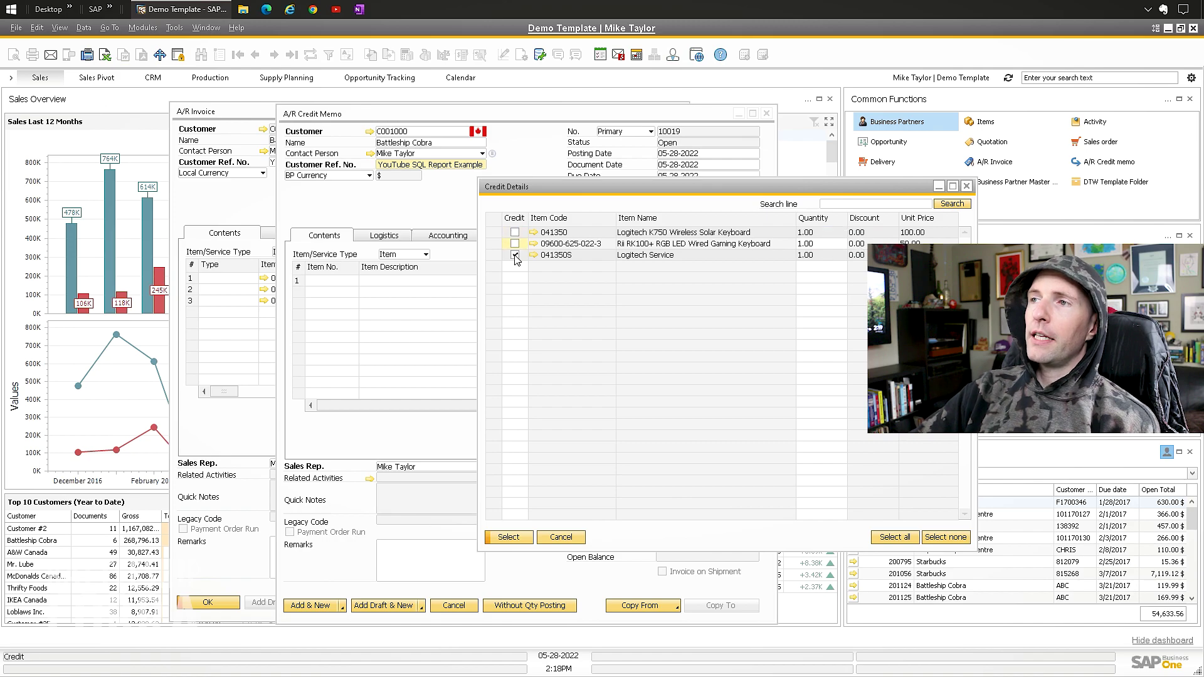
pyautogui.click(515, 232)
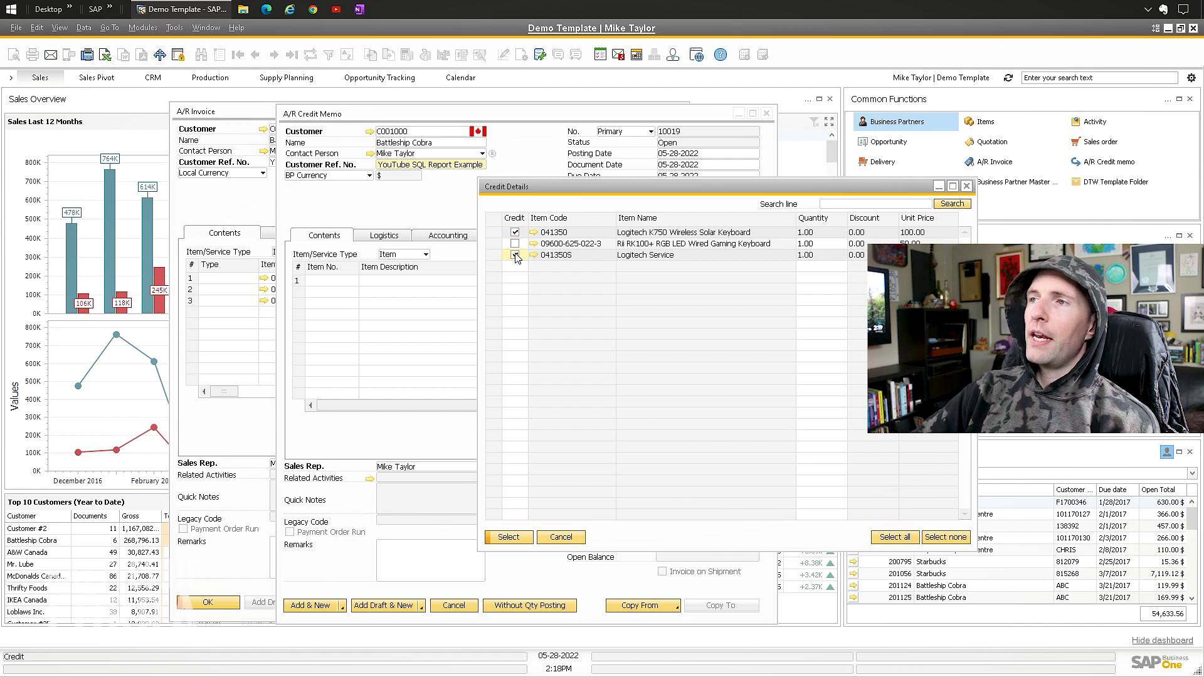
pyautogui.click(514, 243)
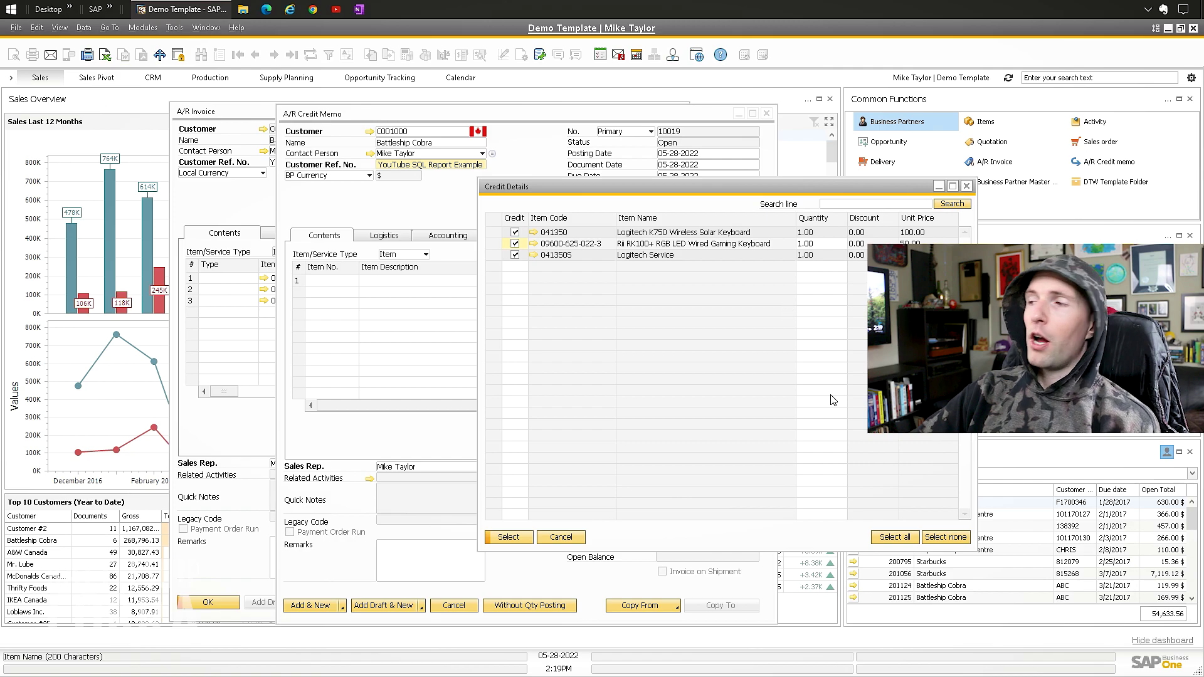
pyautogui.moveTo(590, 188); pyautogui.dragTo(162, 163)
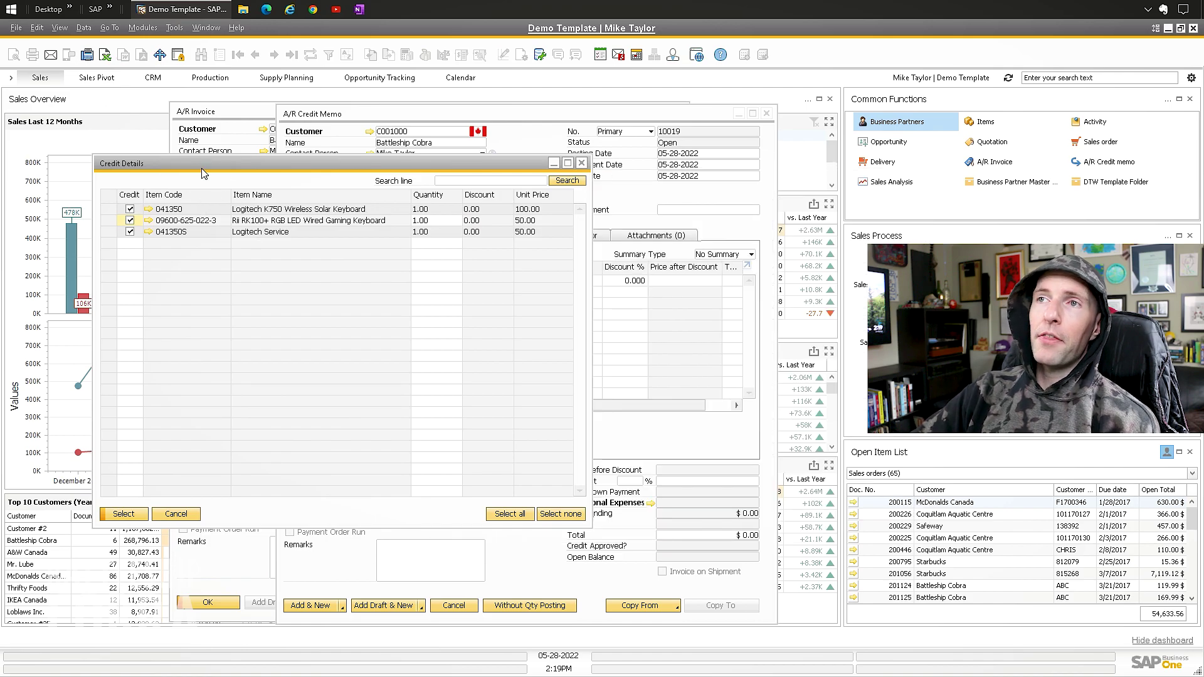
pyautogui.moveTo(203, 174); pyautogui.dragTo(213, 186)
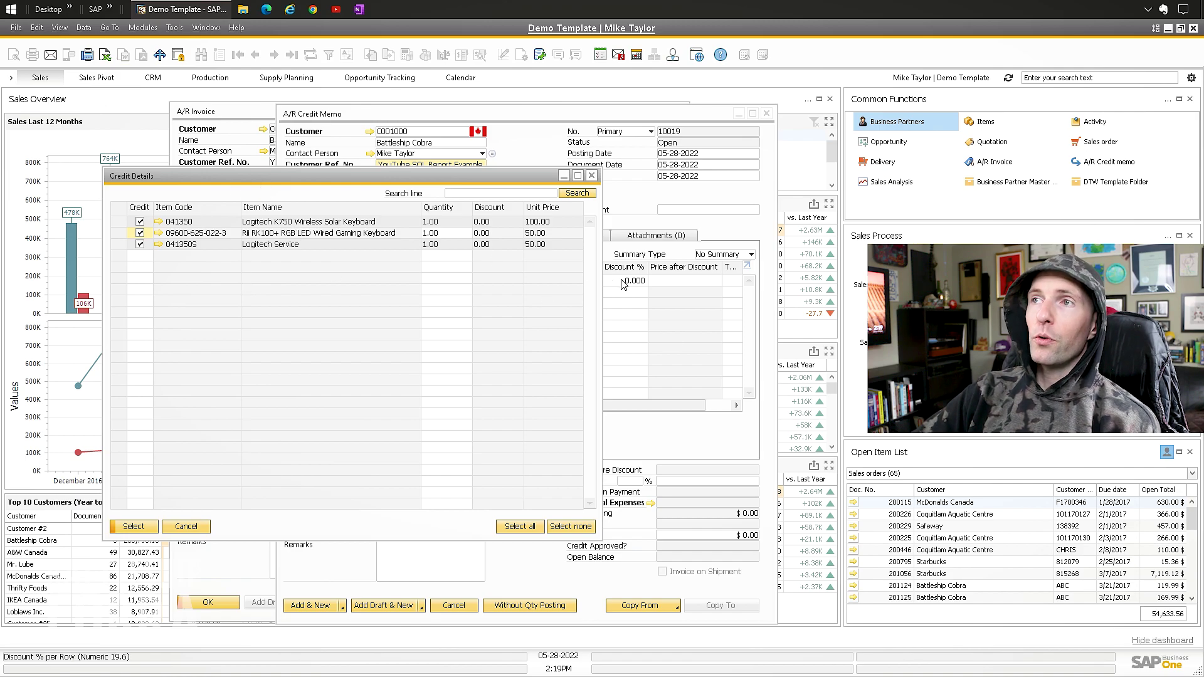
# Copy the checked lines into the credit memo, totalling $212.00, and open its referenced documents.
pyautogui.click(134, 527)
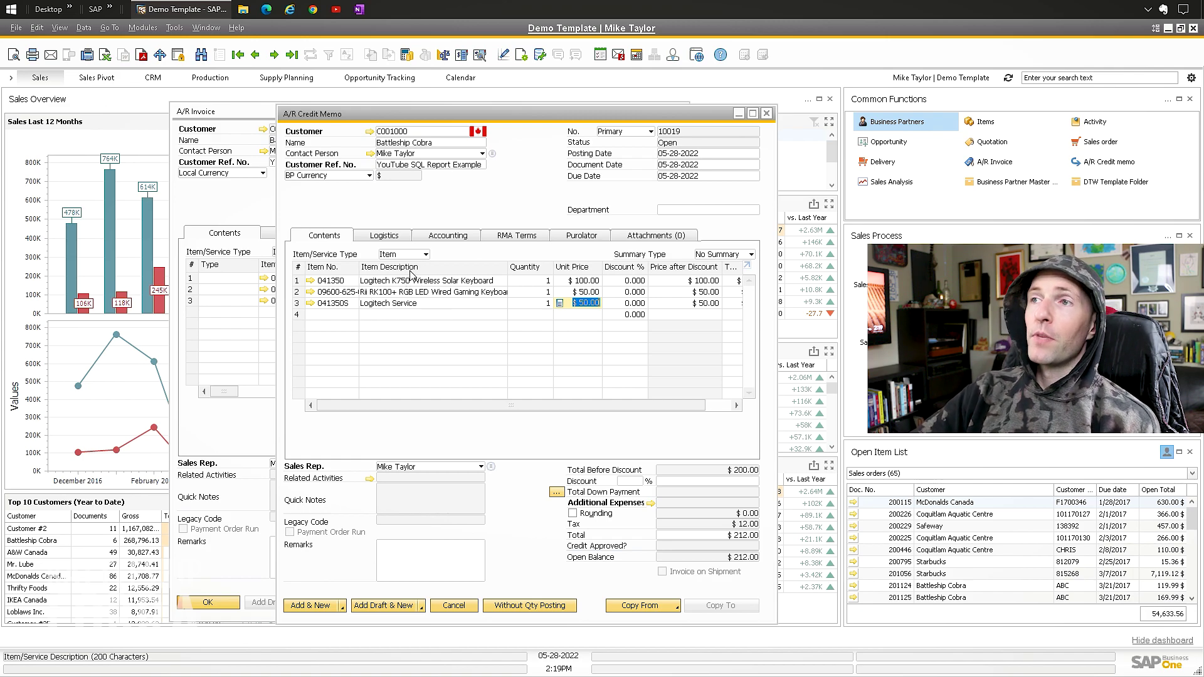
pyautogui.click(457, 238)
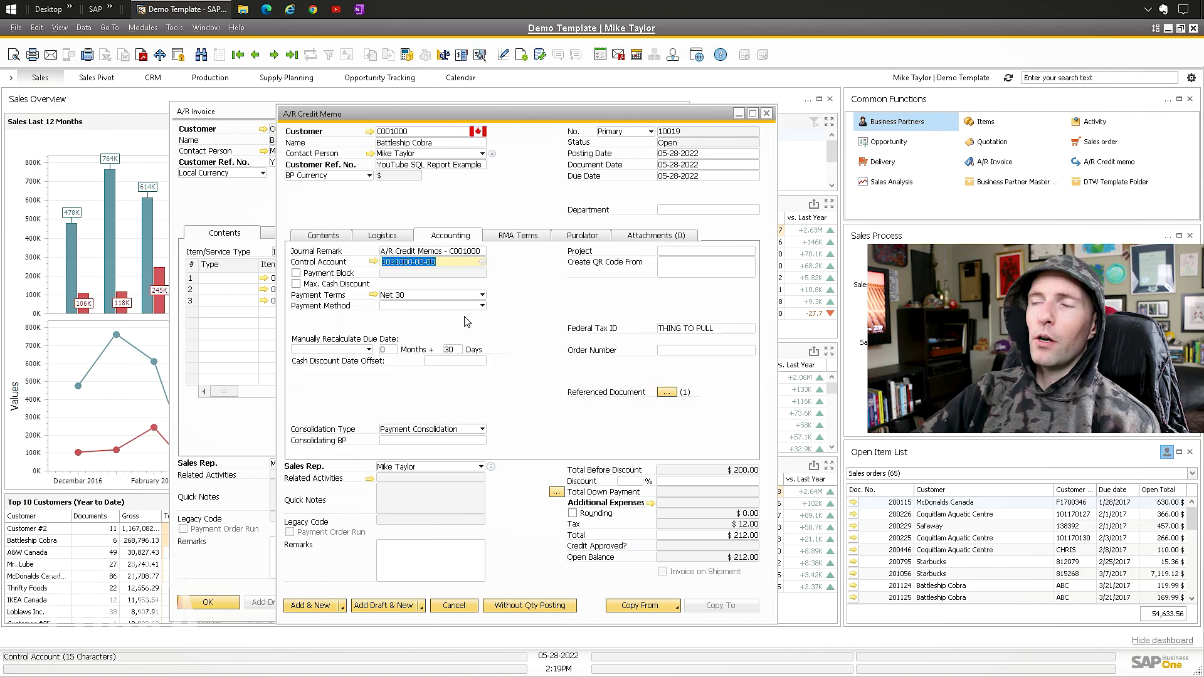
pyautogui.click(666, 392)
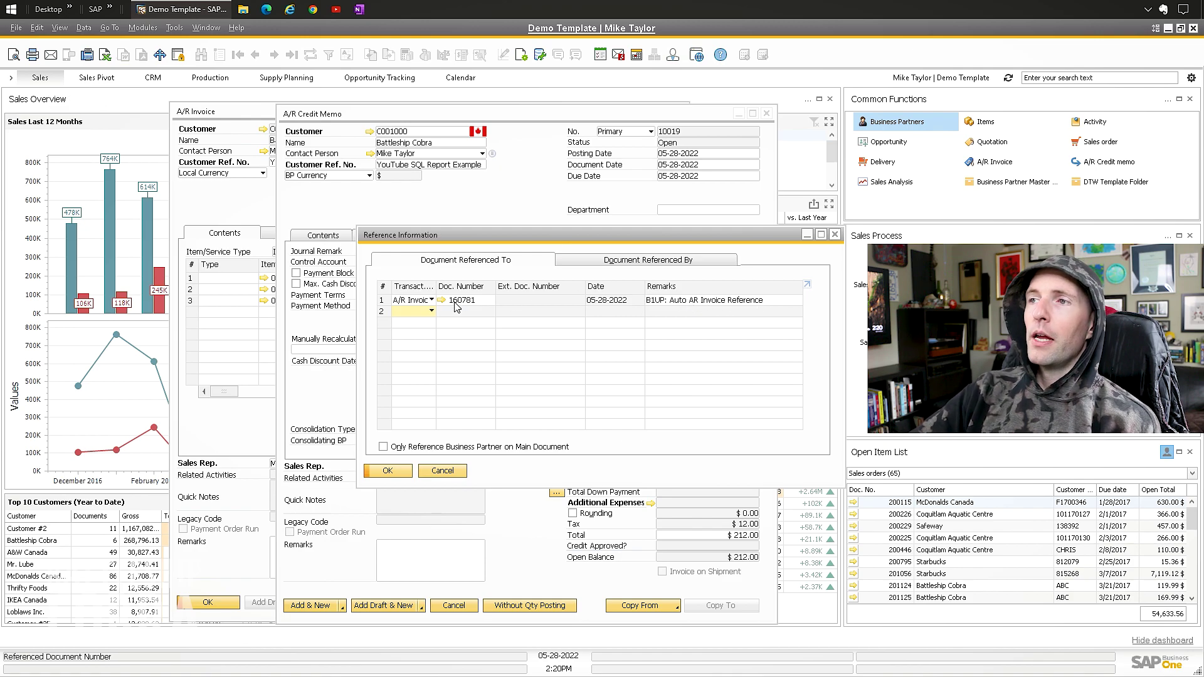
# Close the Reference Information showing invoice 160781 and go back to the Contents item lines.
pyautogui.click(444, 471)
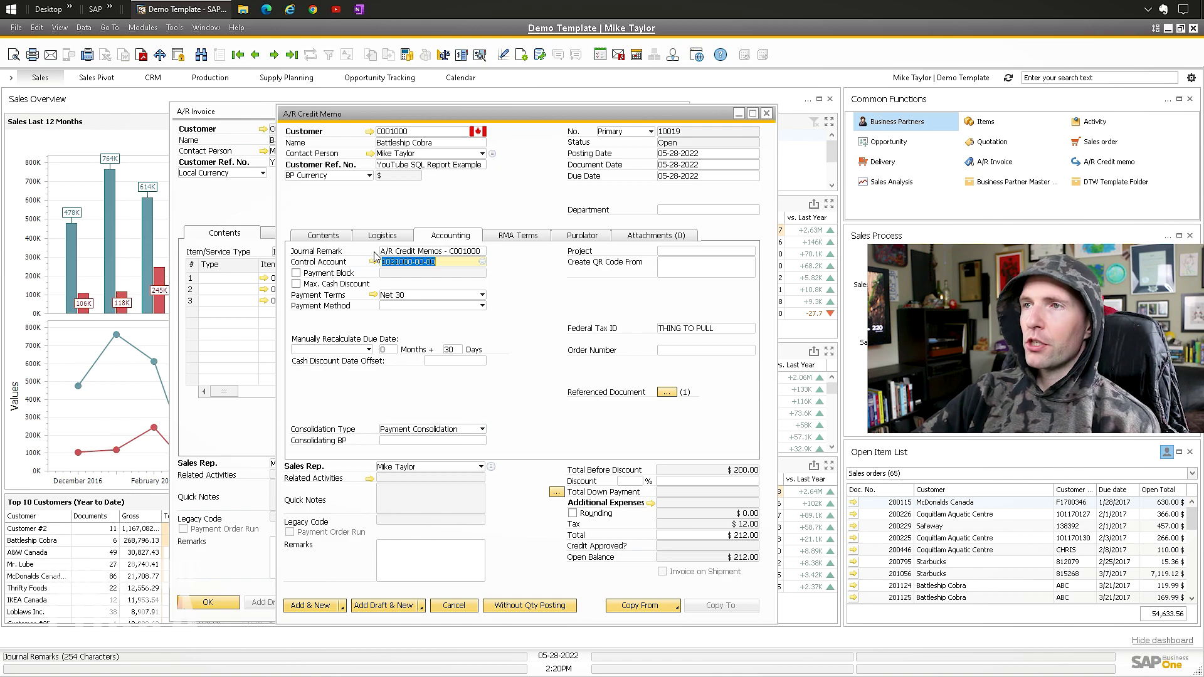
pyautogui.click(323, 235)
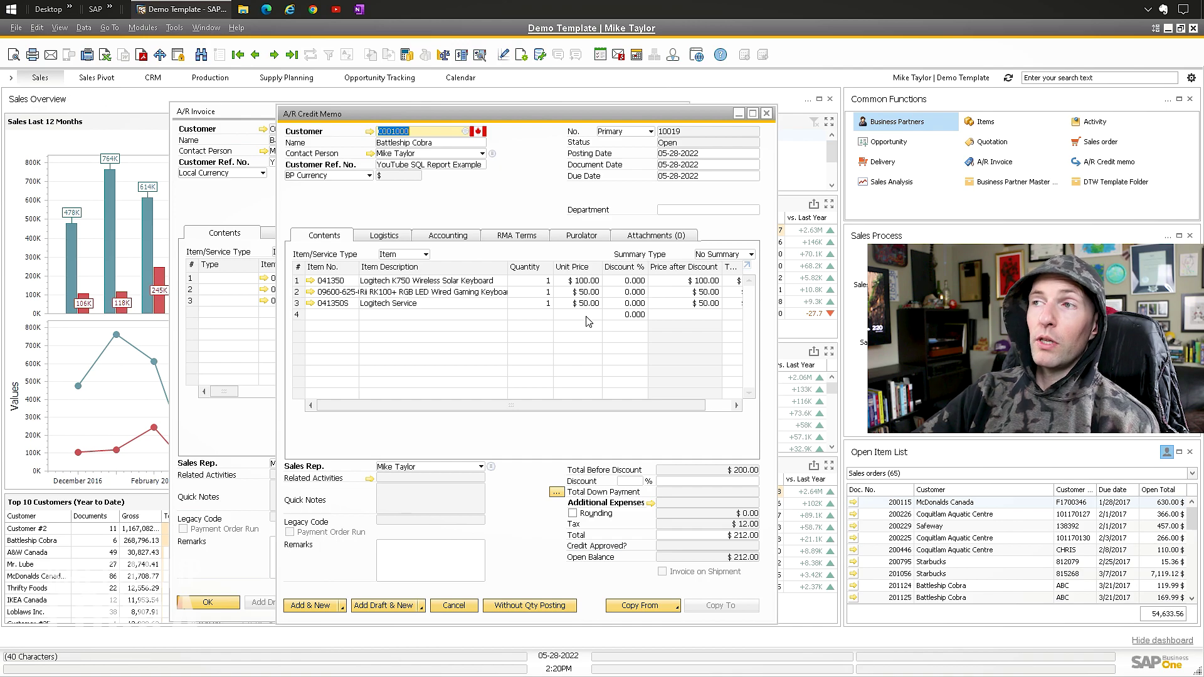
pyautogui.hscroll(2, 620, 415)
pyautogui.hscroll(-2, 621, 415)
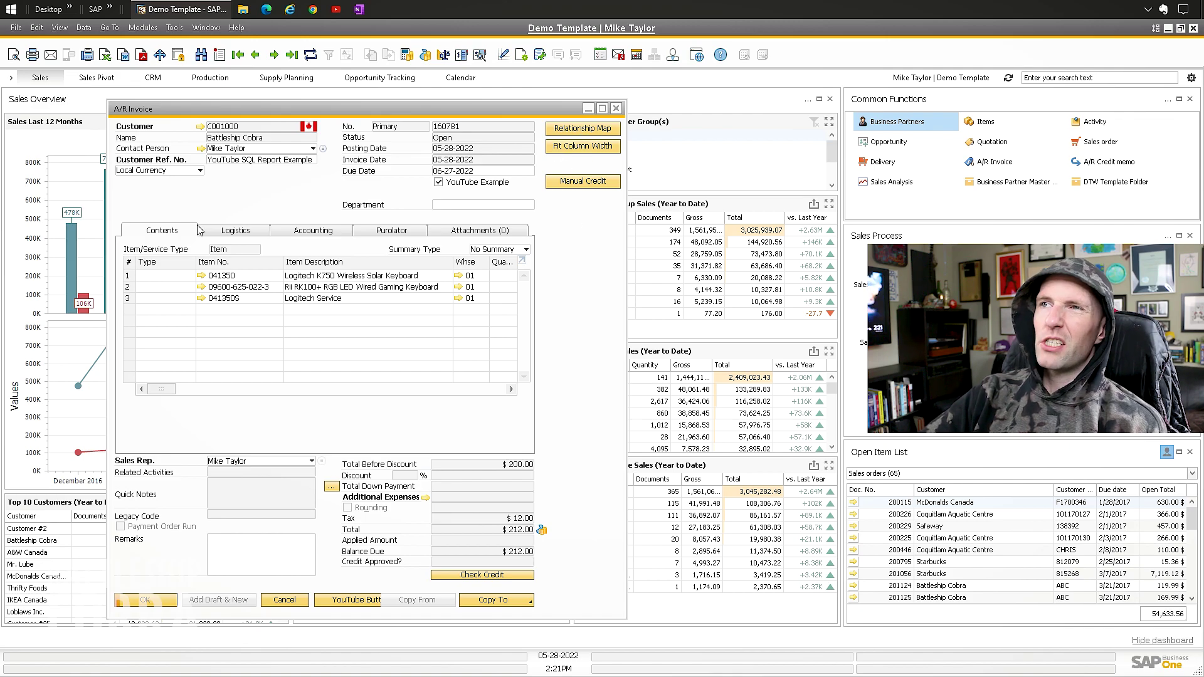
pyautogui.rightClick(235, 190)
pyautogui.click(570, 264)
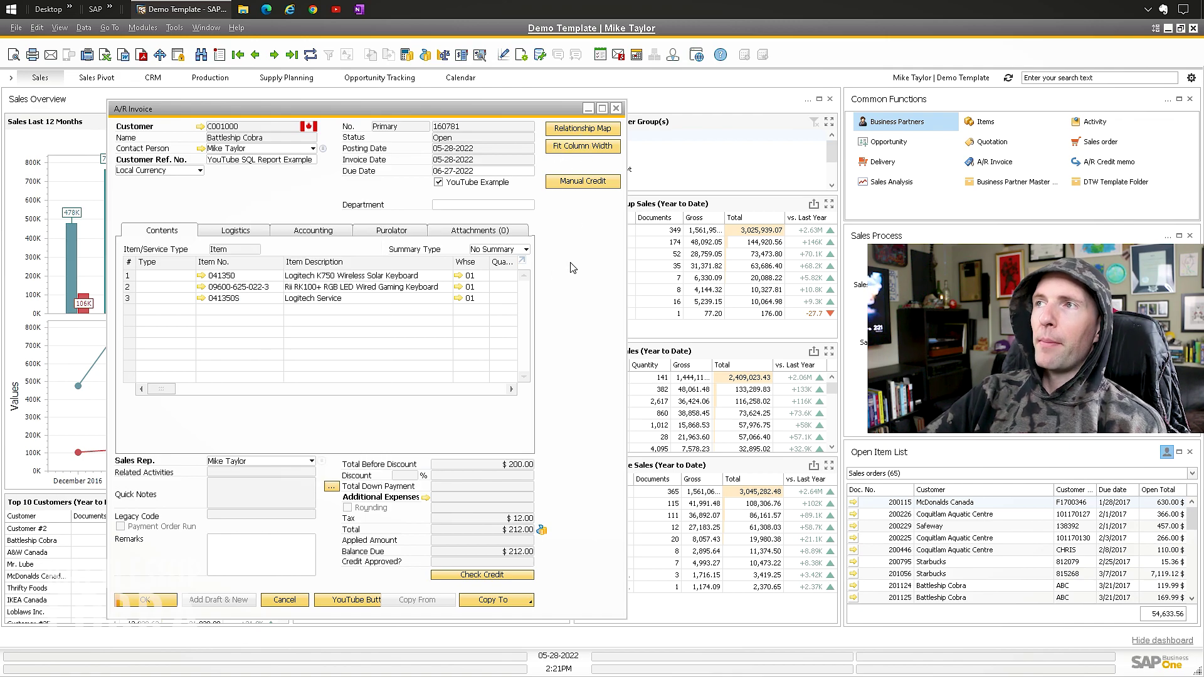
pyautogui.moveTo(452, 262); pyautogui.dragTo(378, 263)
pyautogui.moveTo(283, 265); pyautogui.dragTo(261, 264)
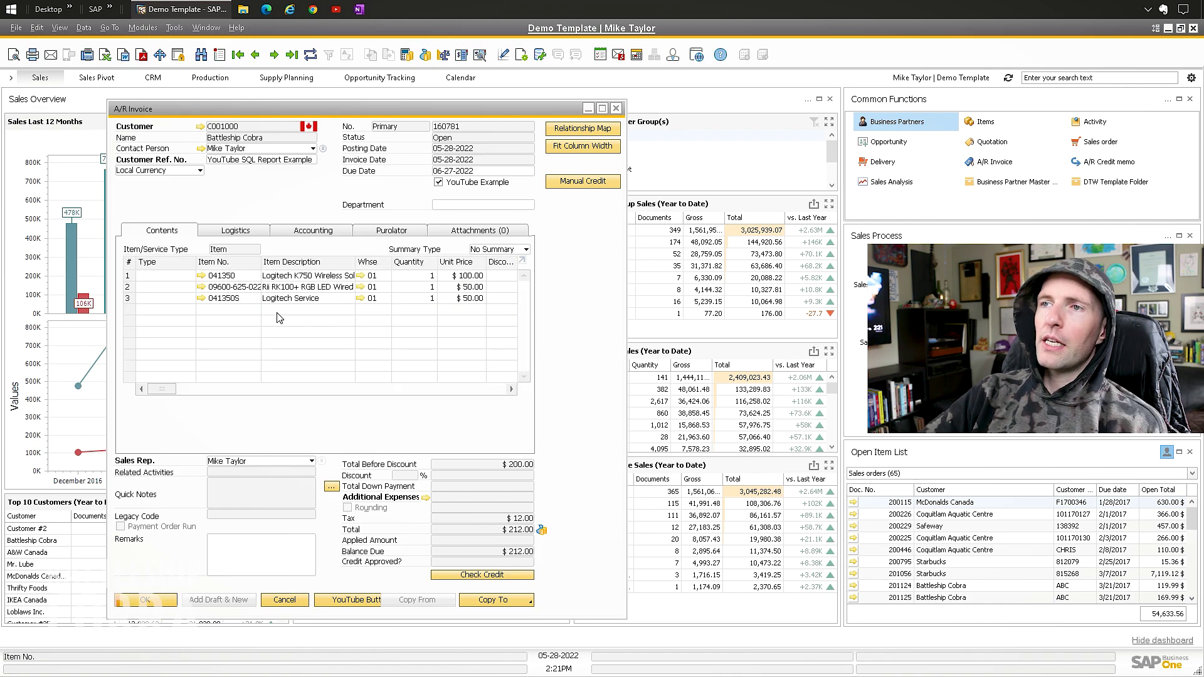
pyautogui.click(60, 28)
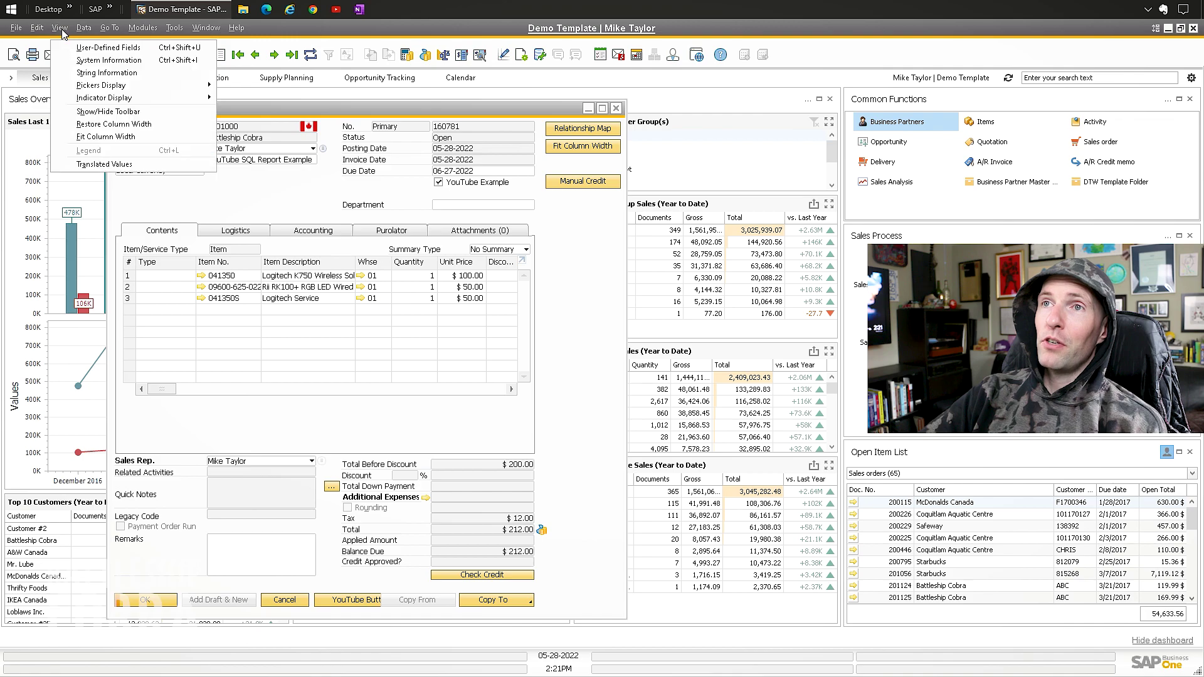
pyautogui.click(103, 123)
pyautogui.moveTo(161, 388)
pyautogui.mouseDown()
pyautogui.moveTo(326, 389)
pyautogui.moveTo(153, 388)
pyautogui.mouseUp()
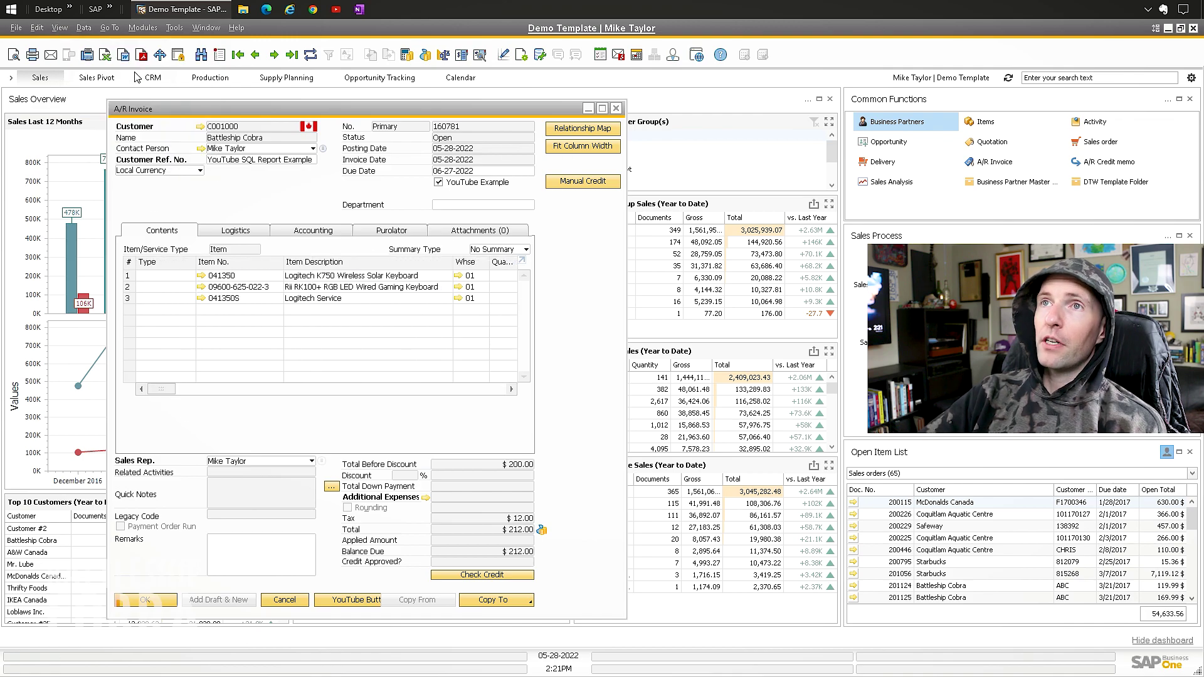
pyautogui.click(60, 28)
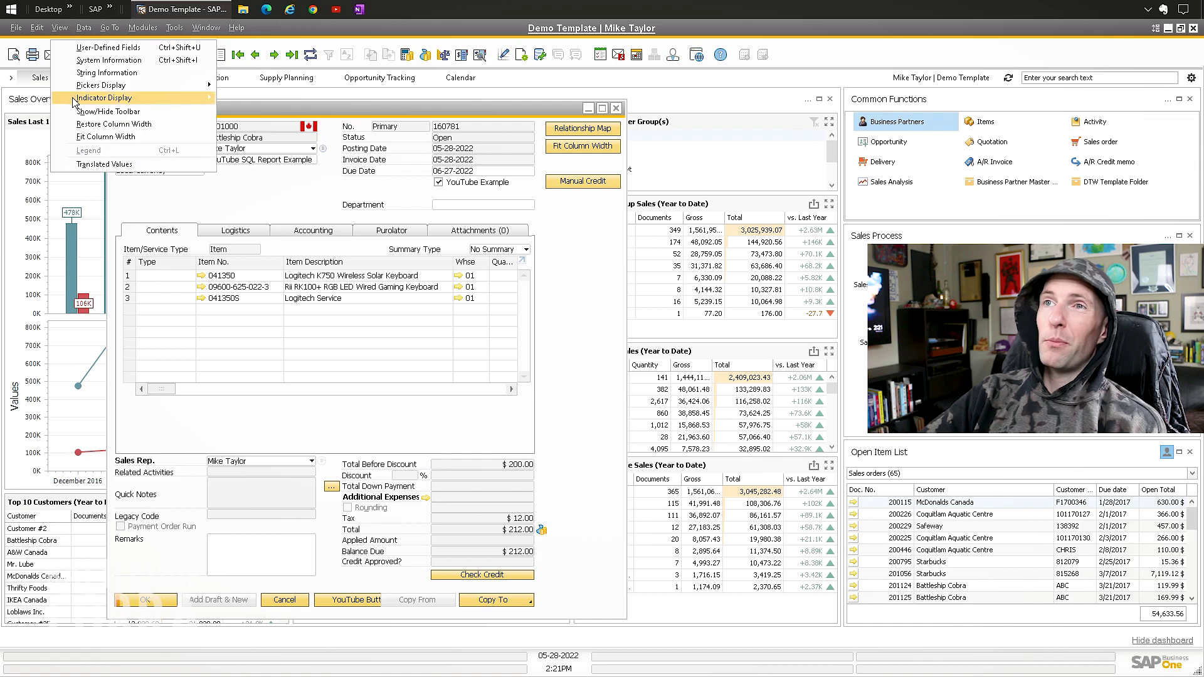
pyautogui.click(546, 227)
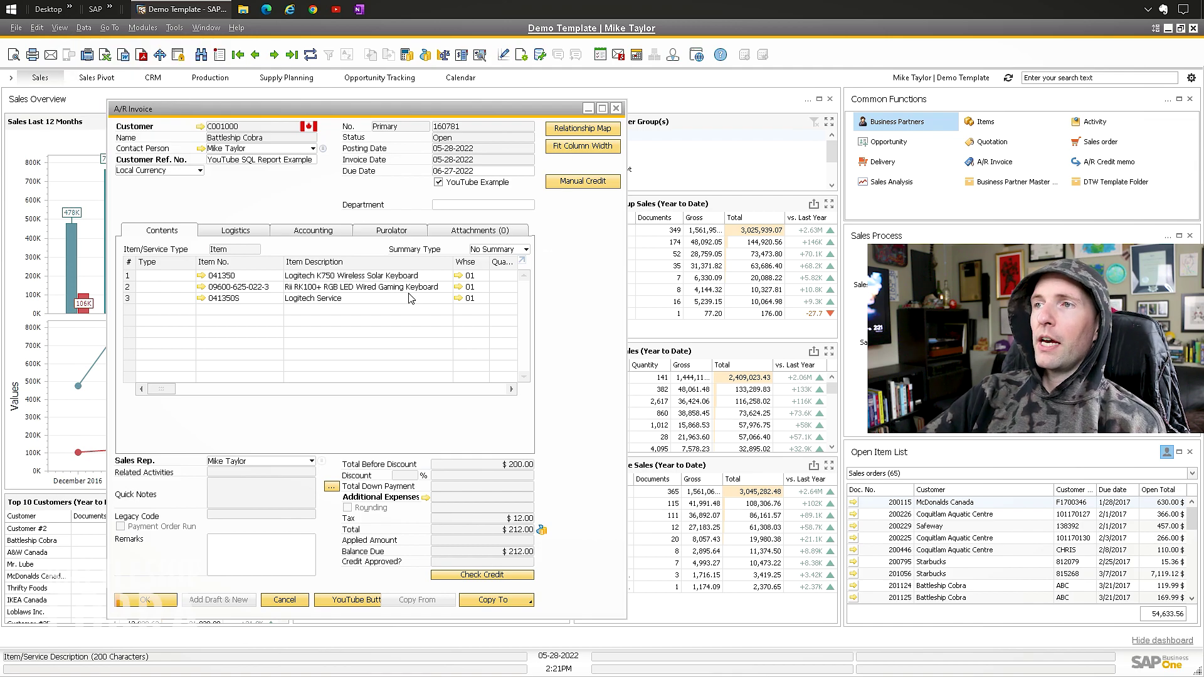
pyautogui.rightClick(576, 185)
# Open the UF-165 'OINV: Manual Credit' macro configuration alongside invoice 160781.
pyautogui.moveTo(652, 234)
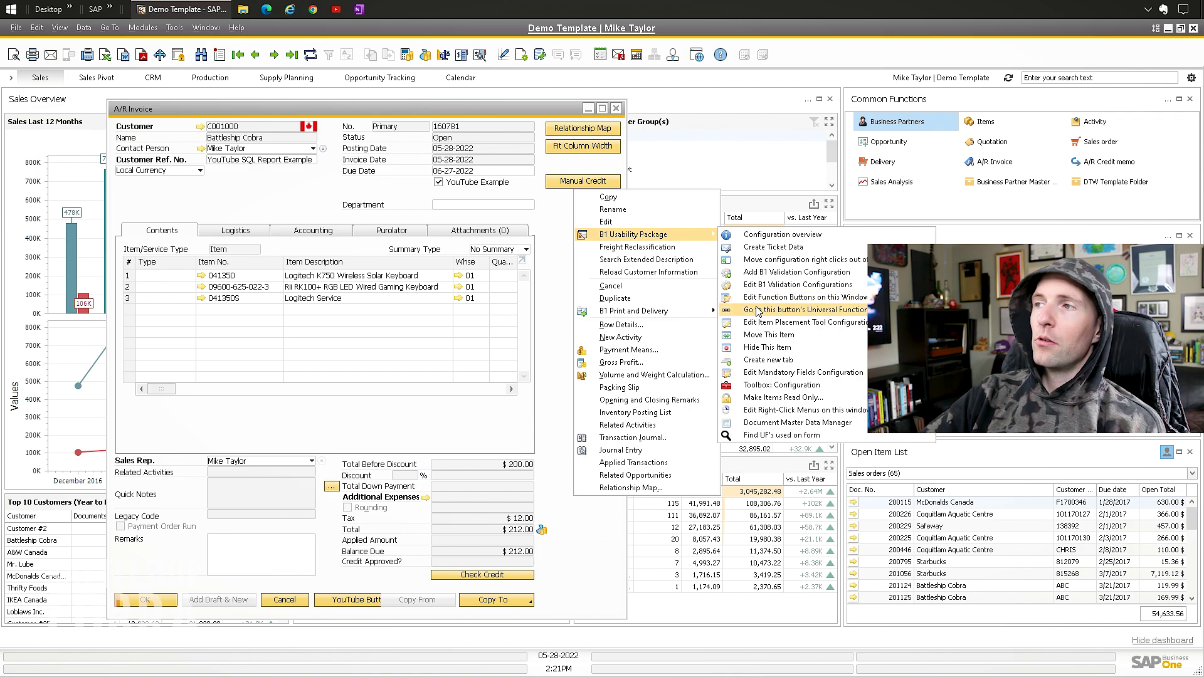
pyautogui.click(788, 310)
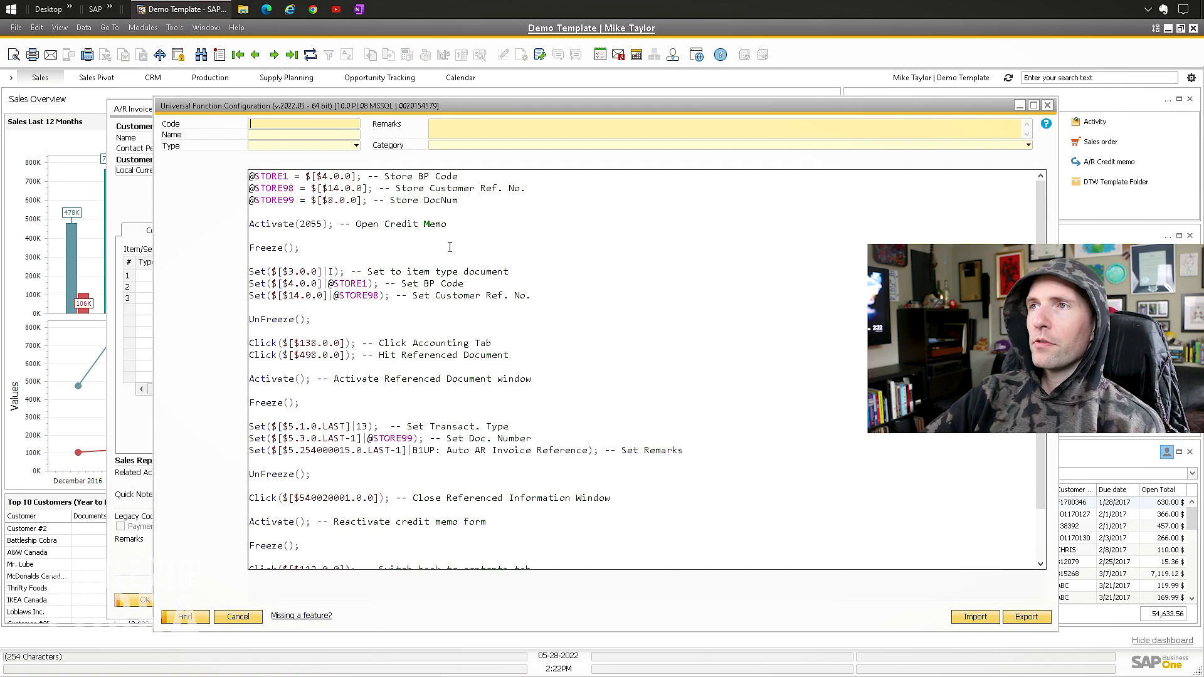
pyautogui.moveTo(417, 107); pyautogui.dragTo(379, 108)
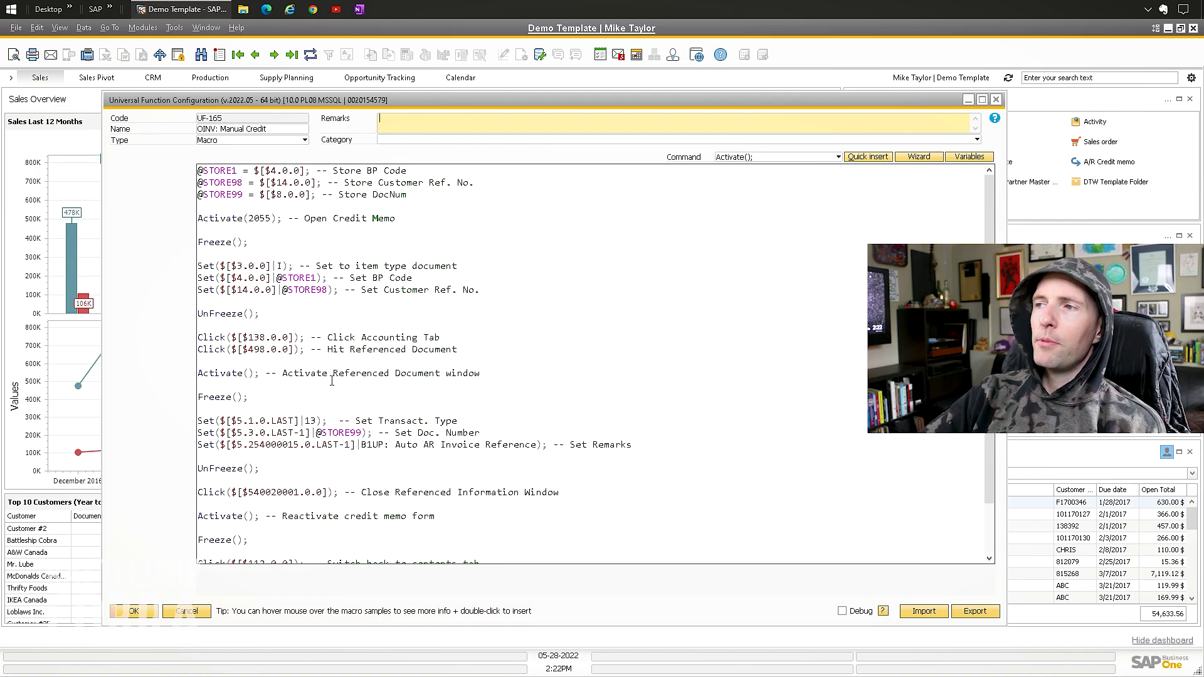
pyautogui.scroll(-2, 445, 219)
pyautogui.scroll(2, 444, 219)
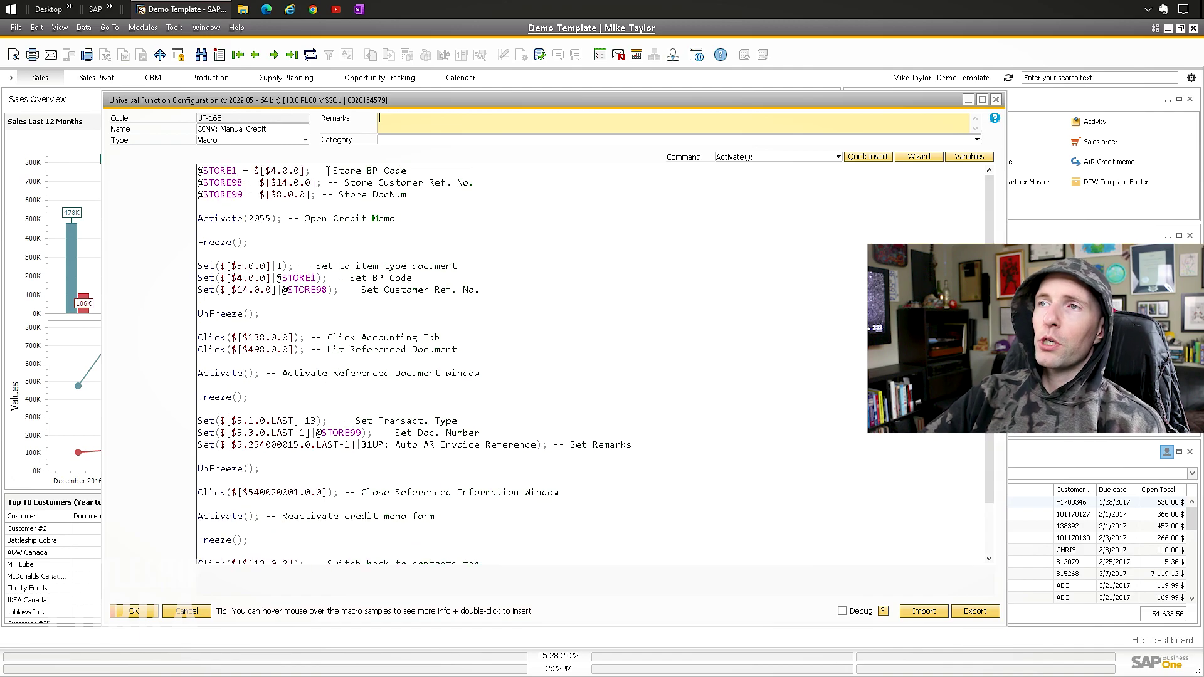
pyautogui.moveTo(313, 171); pyautogui.dragTo(198, 171)
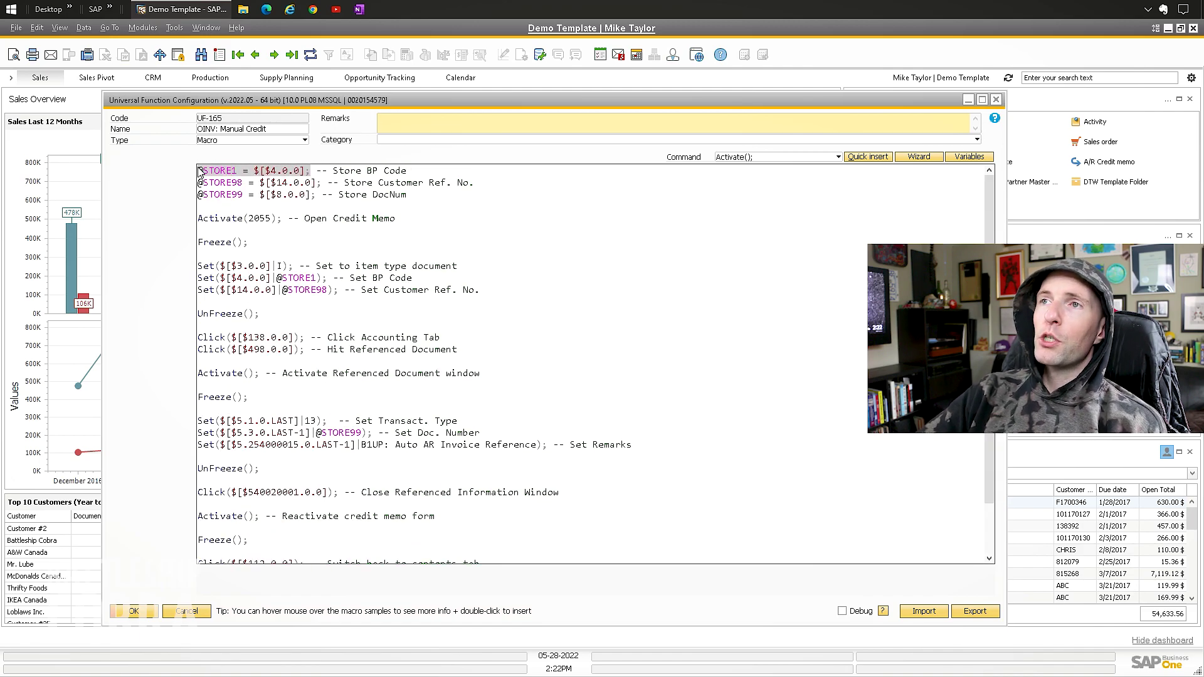
pyautogui.moveTo(251, 104); pyautogui.dragTo(439, 95)
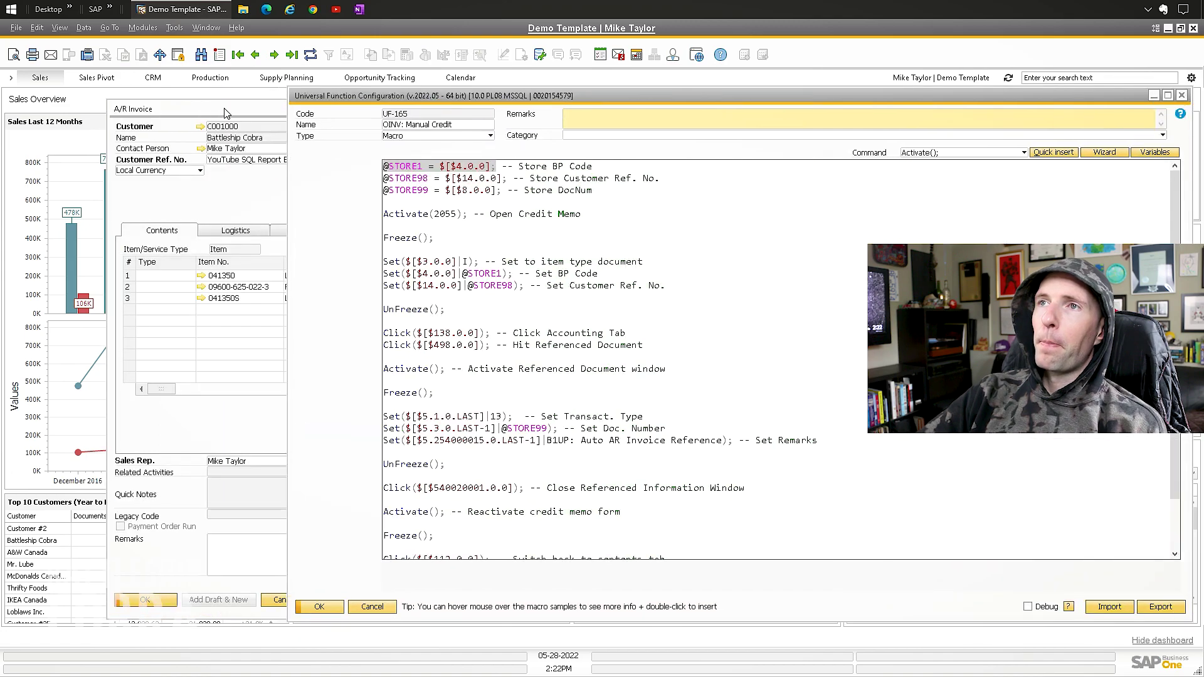
pyautogui.click(536, 114)
pyautogui.click(581, 102)
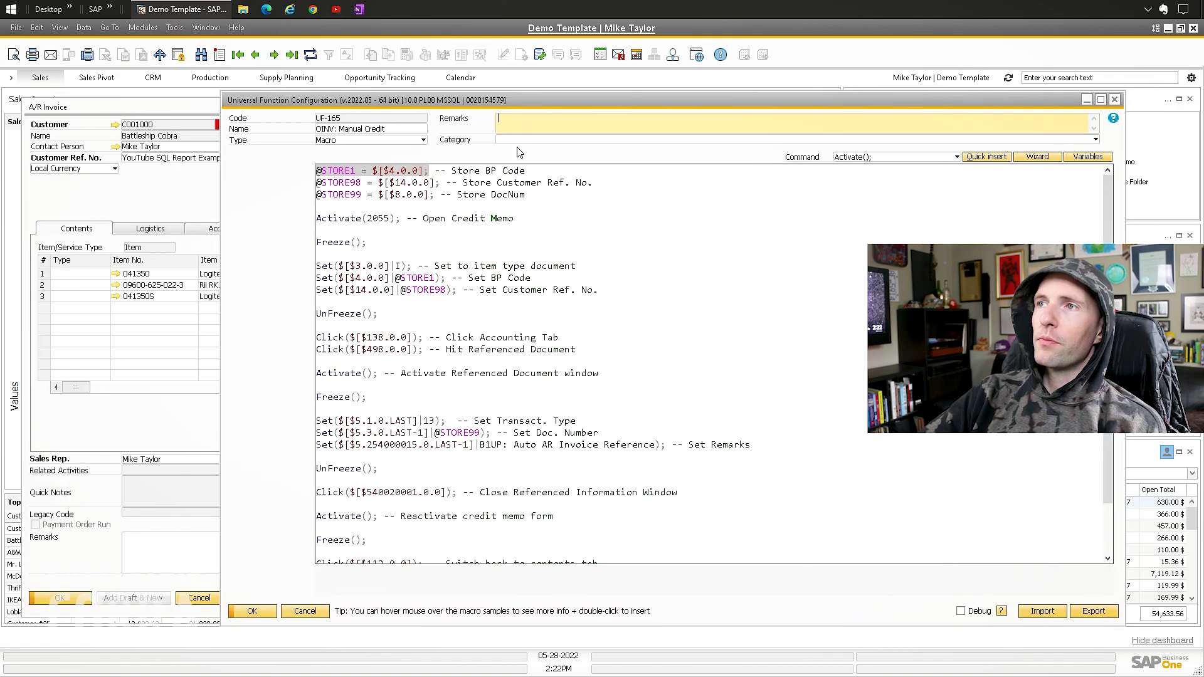
# Review the macro lines that store the BP code, Customer Ref. No. and document number.
pyautogui.moveTo(535, 171); pyautogui.dragTo(316, 170)
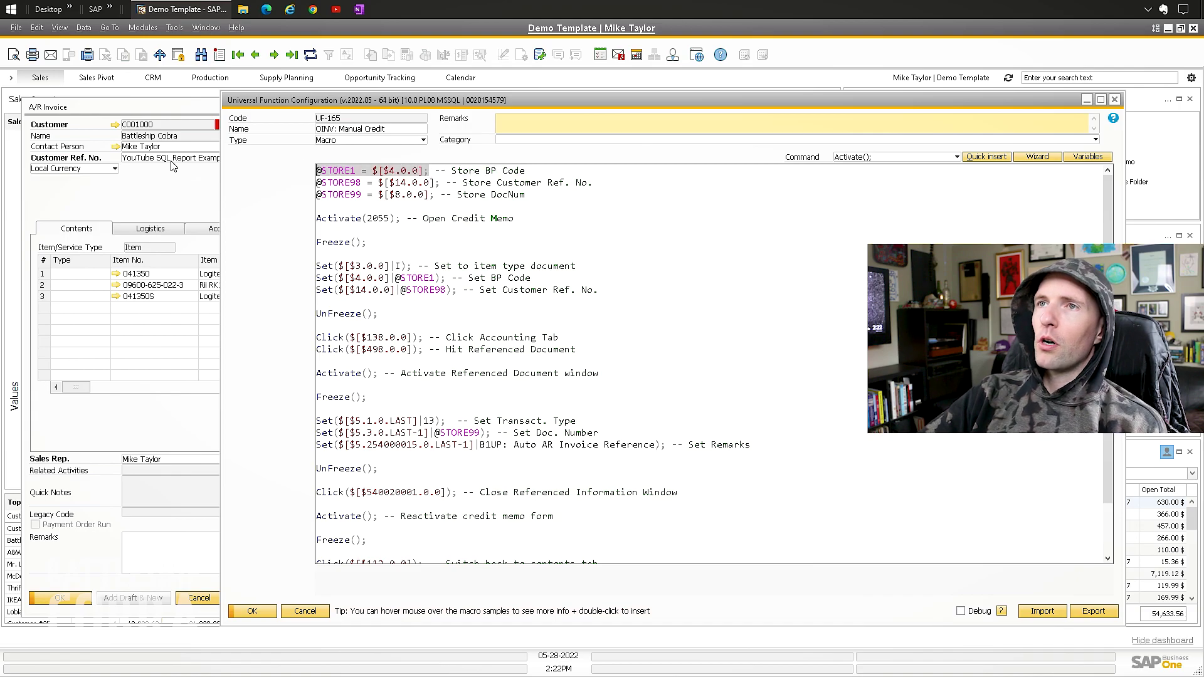
pyautogui.moveTo(592, 183); pyautogui.dragTo(462, 186)
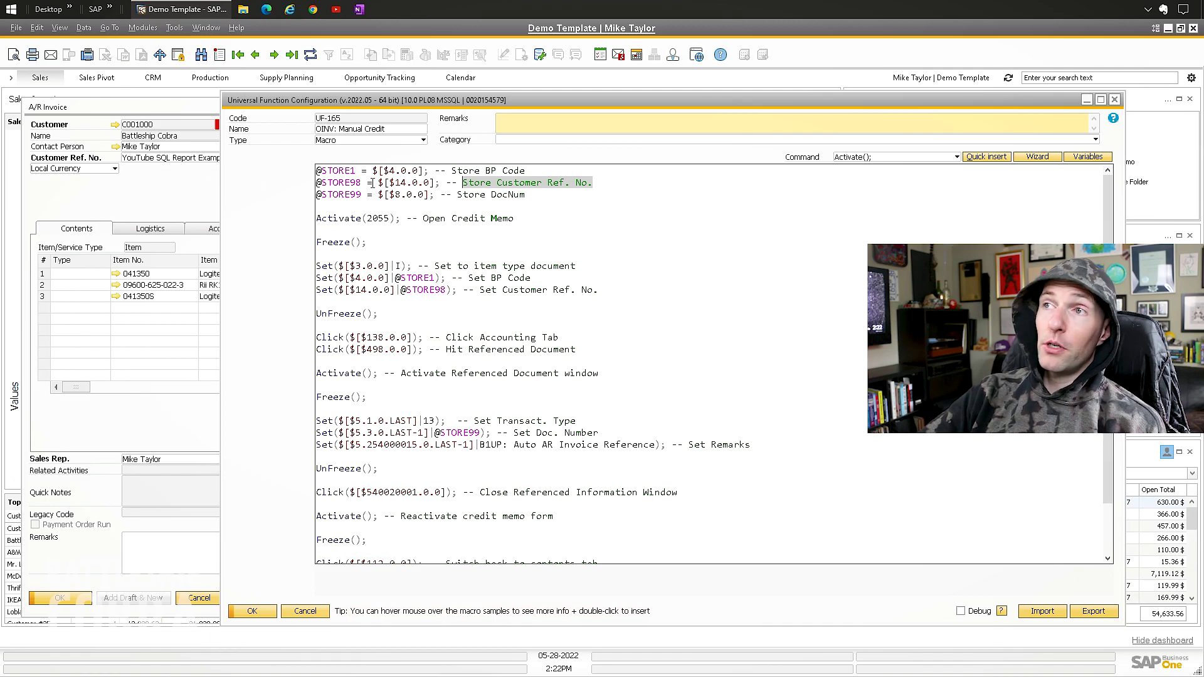
pyautogui.click(538, 188)
pyautogui.moveTo(538, 191); pyautogui.dragTo(295, 183)
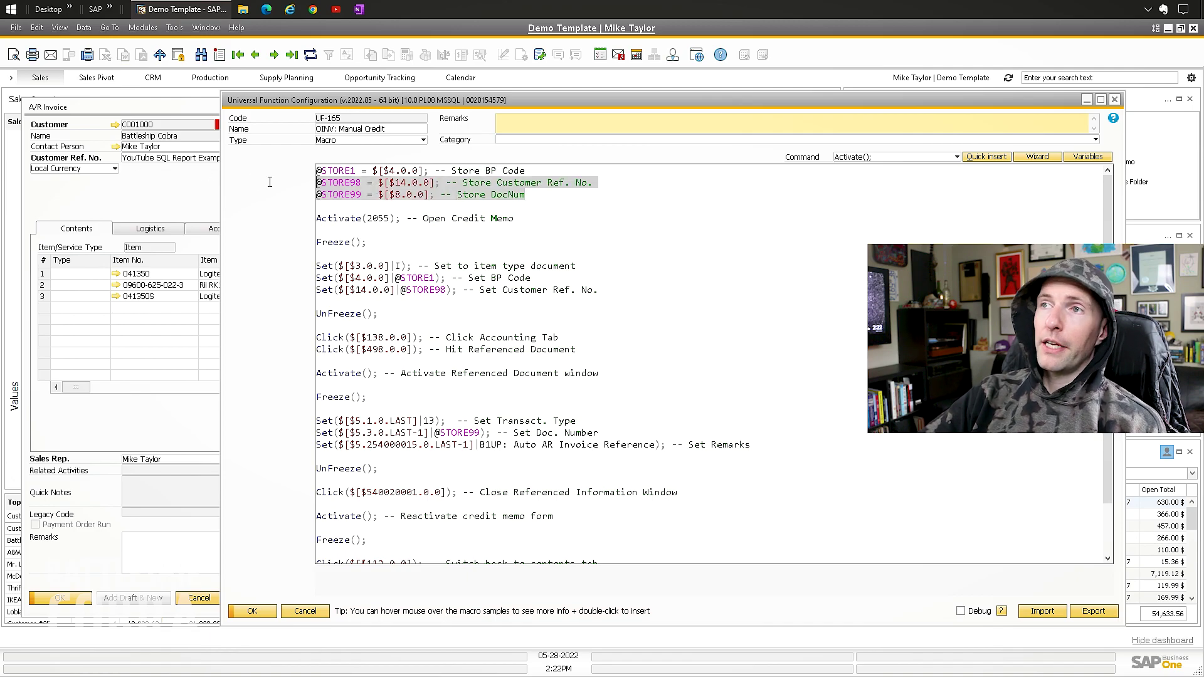
pyautogui.click(420, 186)
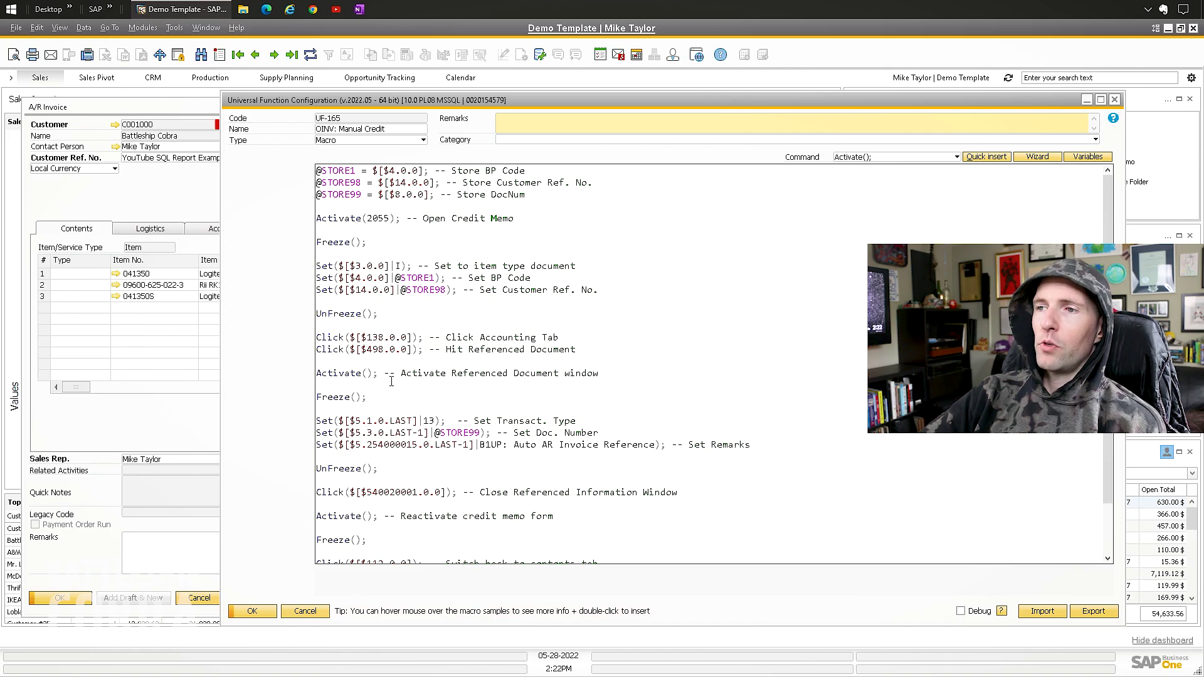
pyautogui.scroll(-3, 395, 419)
pyautogui.scroll(3, 396, 419)
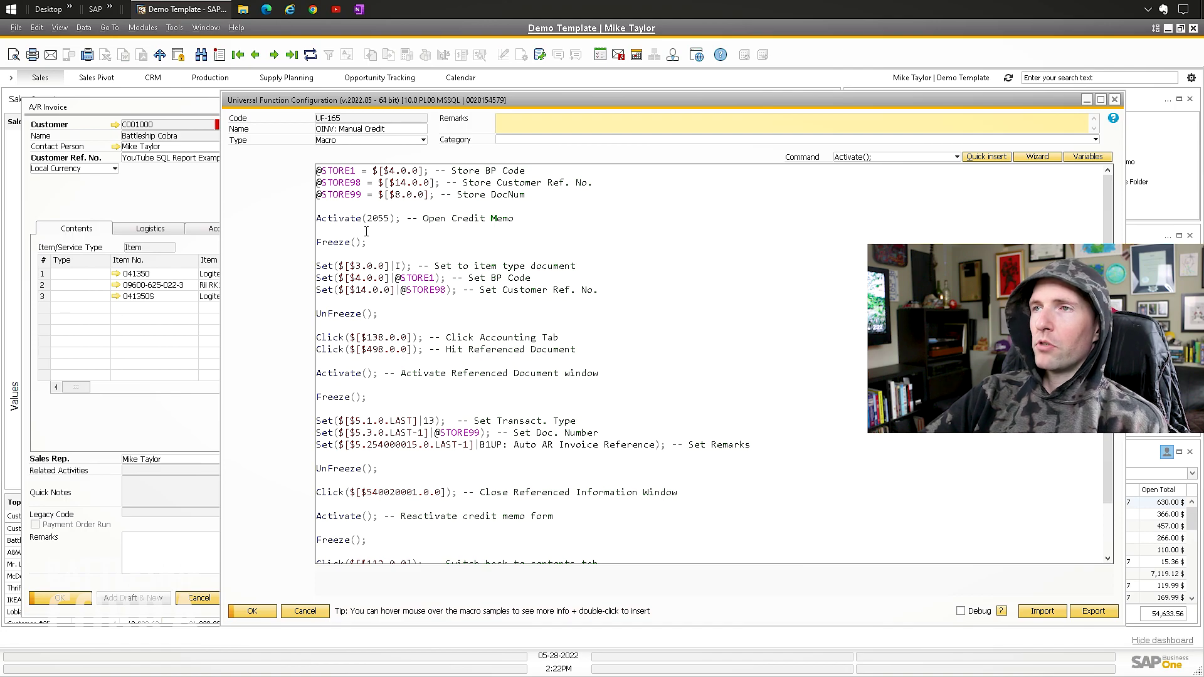
# Review the macro lines that open a credit memo, set item type, BP code and reference, and UnFreeze.
pyautogui.moveTo(404, 220); pyautogui.dragTo(316, 219)
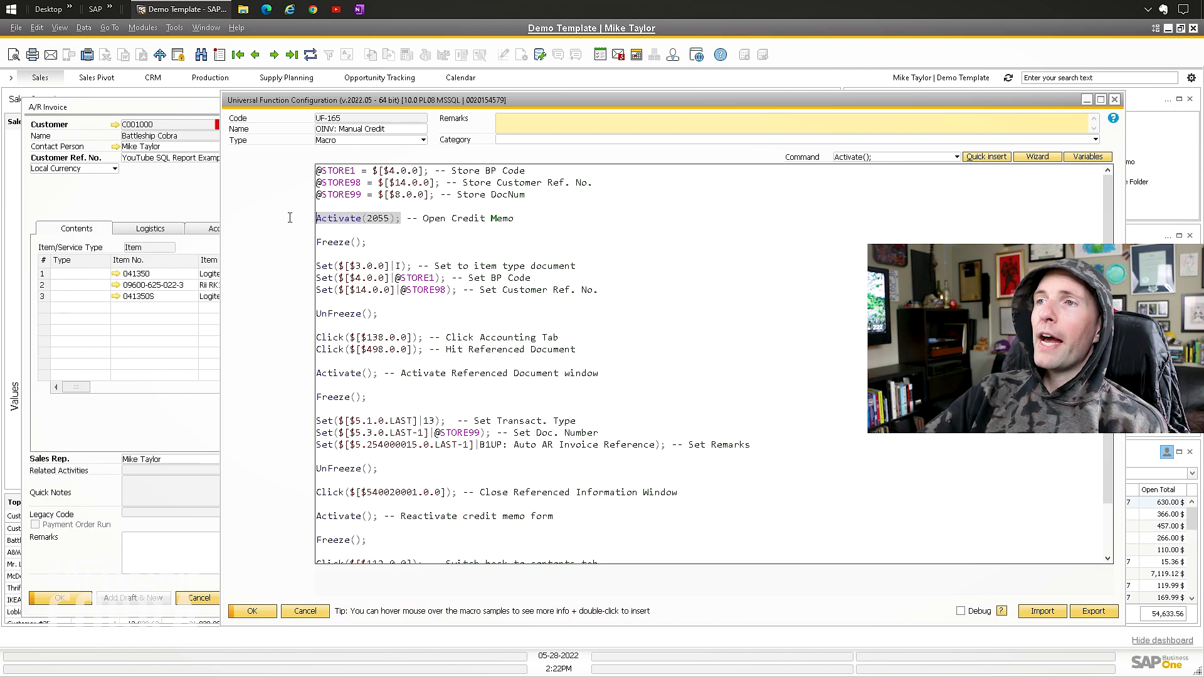
pyautogui.moveTo(517, 219); pyautogui.dragTo(281, 247)
pyautogui.moveTo(575, 266); pyautogui.dragTo(435, 266)
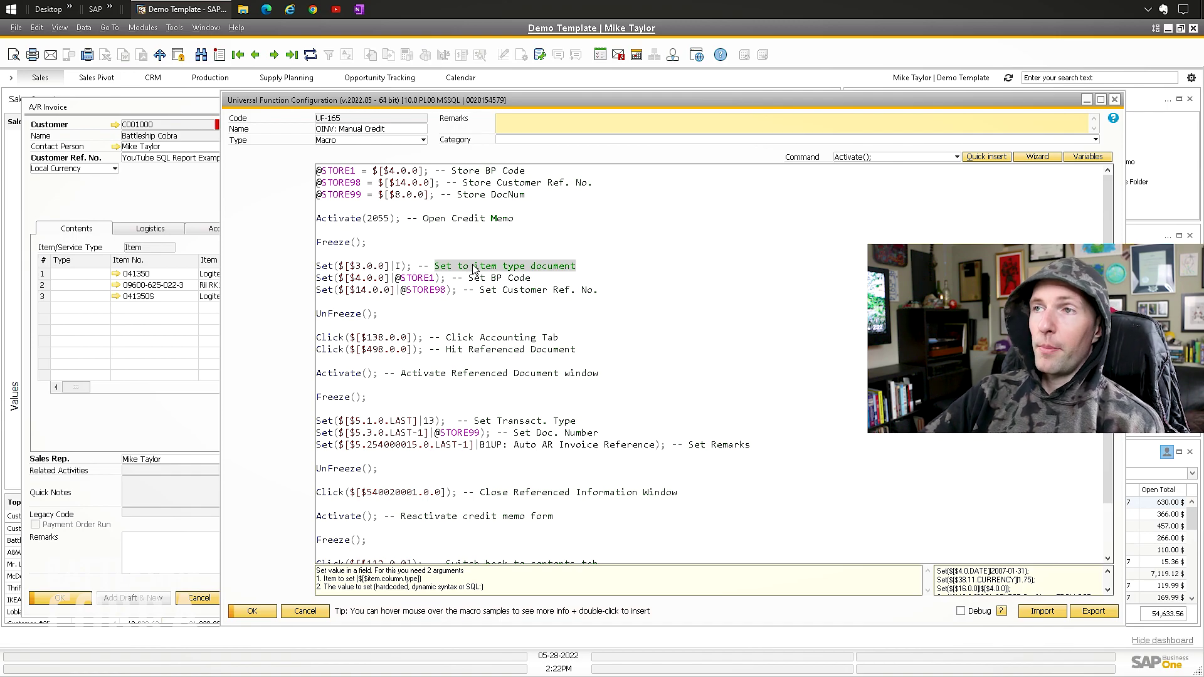
pyautogui.moveTo(551, 277); pyautogui.dragTo(470, 278)
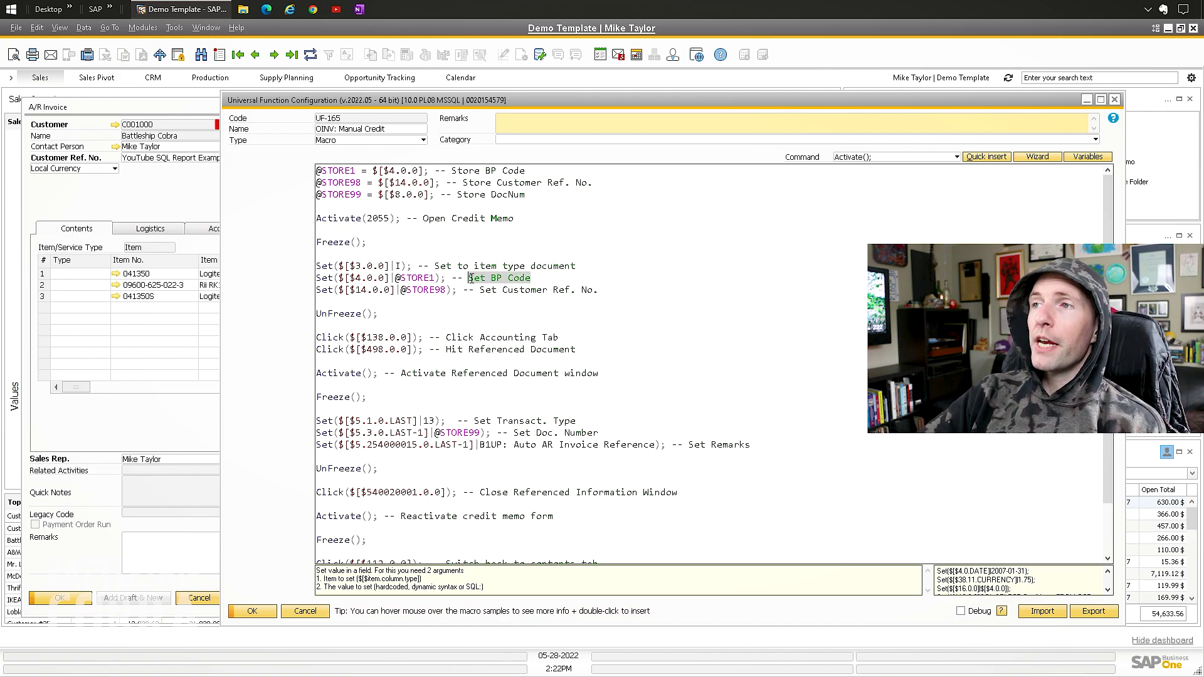
pyautogui.moveTo(612, 289); pyautogui.dragTo(480, 287)
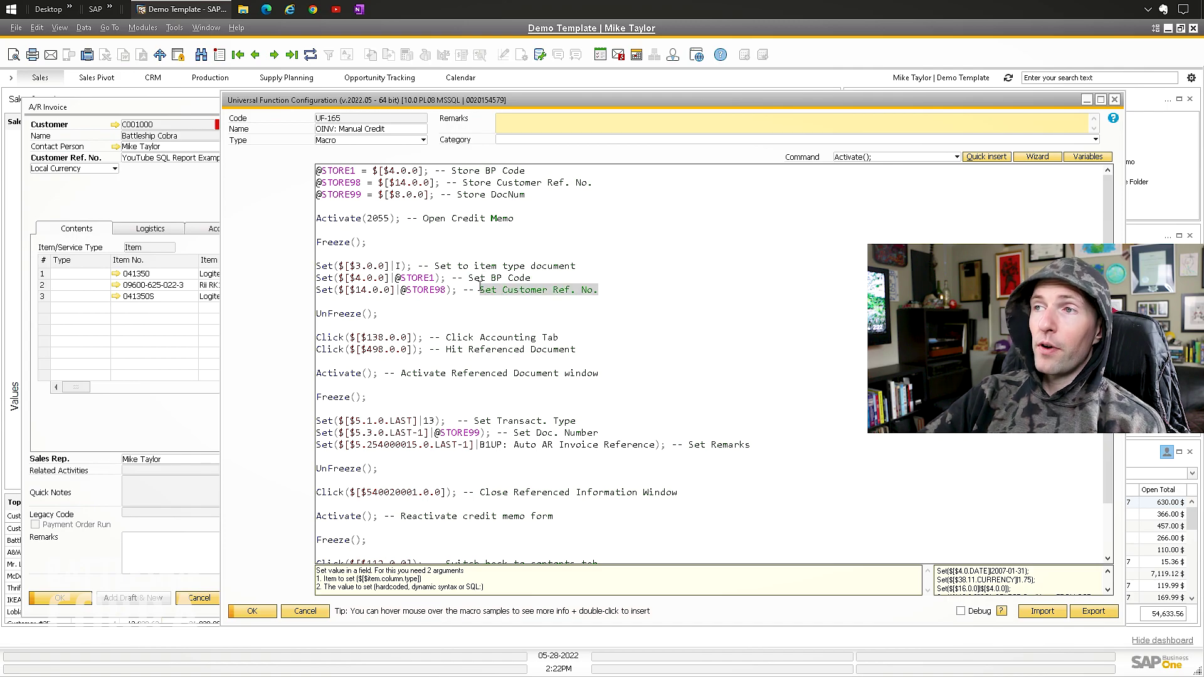
pyautogui.moveTo(383, 313); pyautogui.dragTo(274, 321)
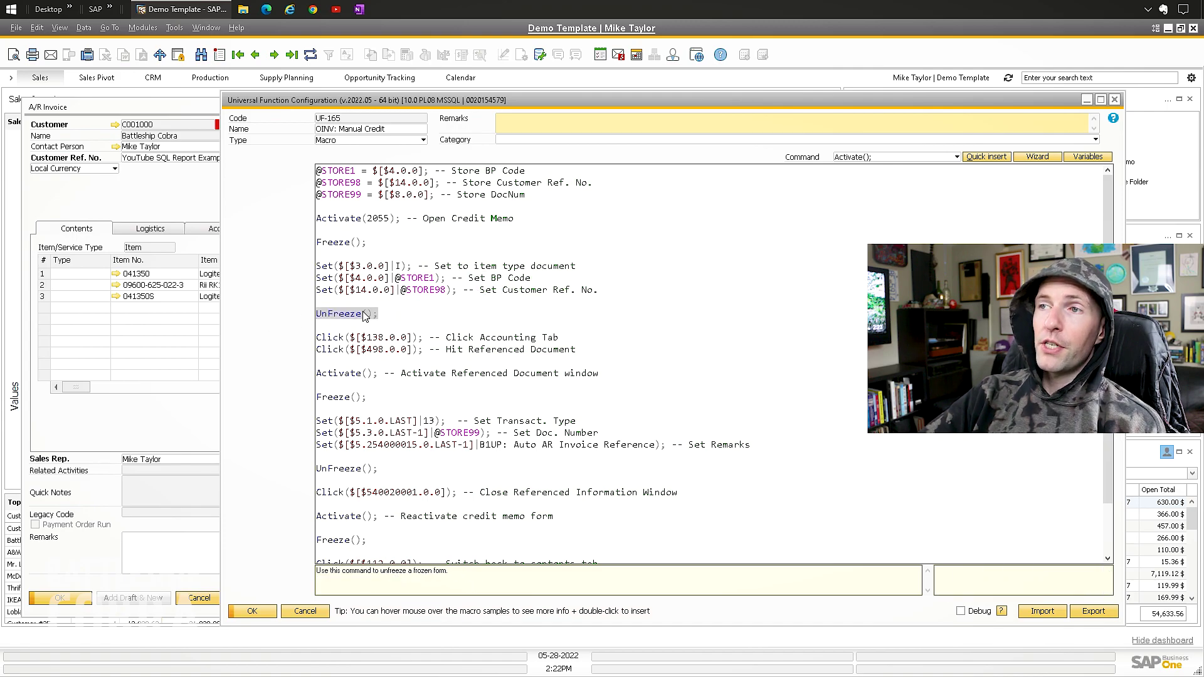
pyautogui.click(384, 312)
pyautogui.moveTo(384, 312); pyautogui.dragTo(316, 313)
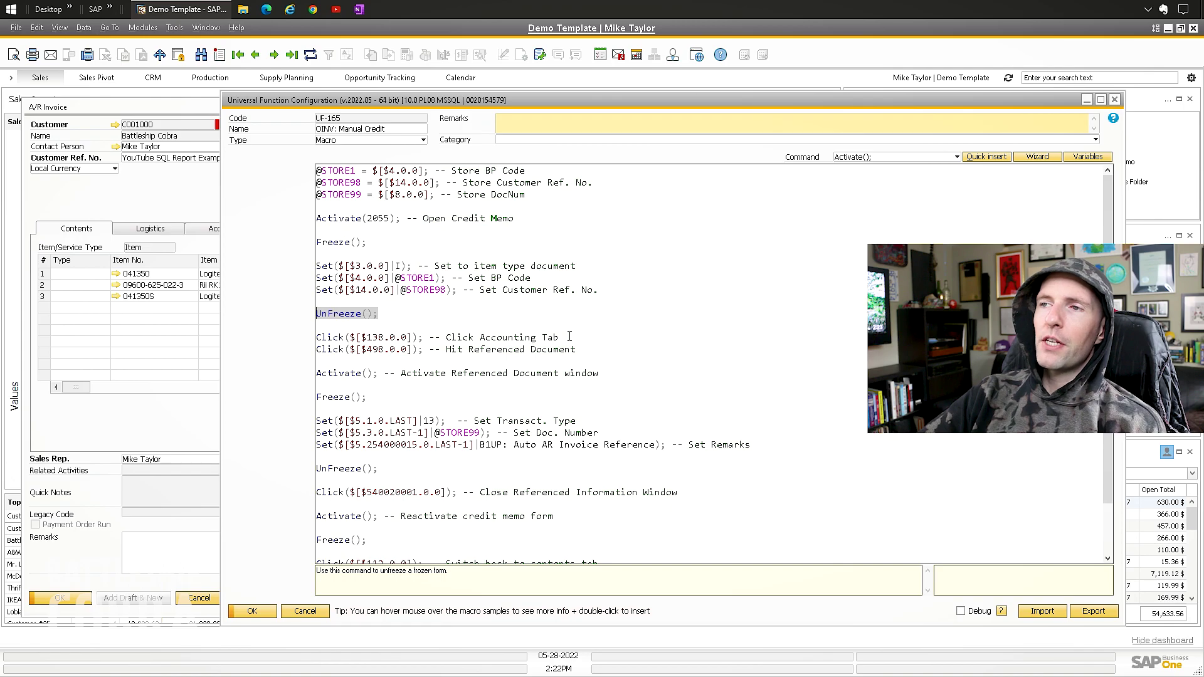
pyautogui.moveTo(570, 337); pyautogui.dragTo(316, 338)
pyautogui.click(317, 338)
pyautogui.moveTo(575, 349); pyautogui.dragTo(316, 338)
pyautogui.click(453, 337)
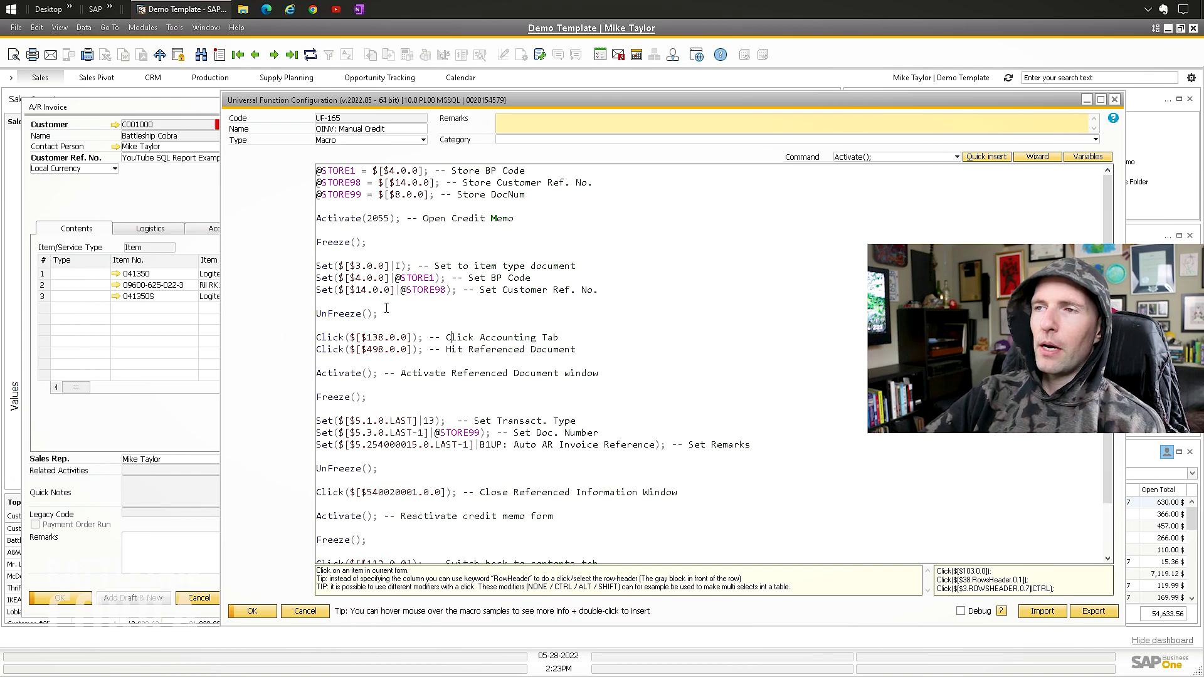
# Review the UnFreeze help and the lines clicking the Accounting tab and Referenced Document item 498.
pyautogui.moveTo(387, 314); pyautogui.dragTo(302, 314)
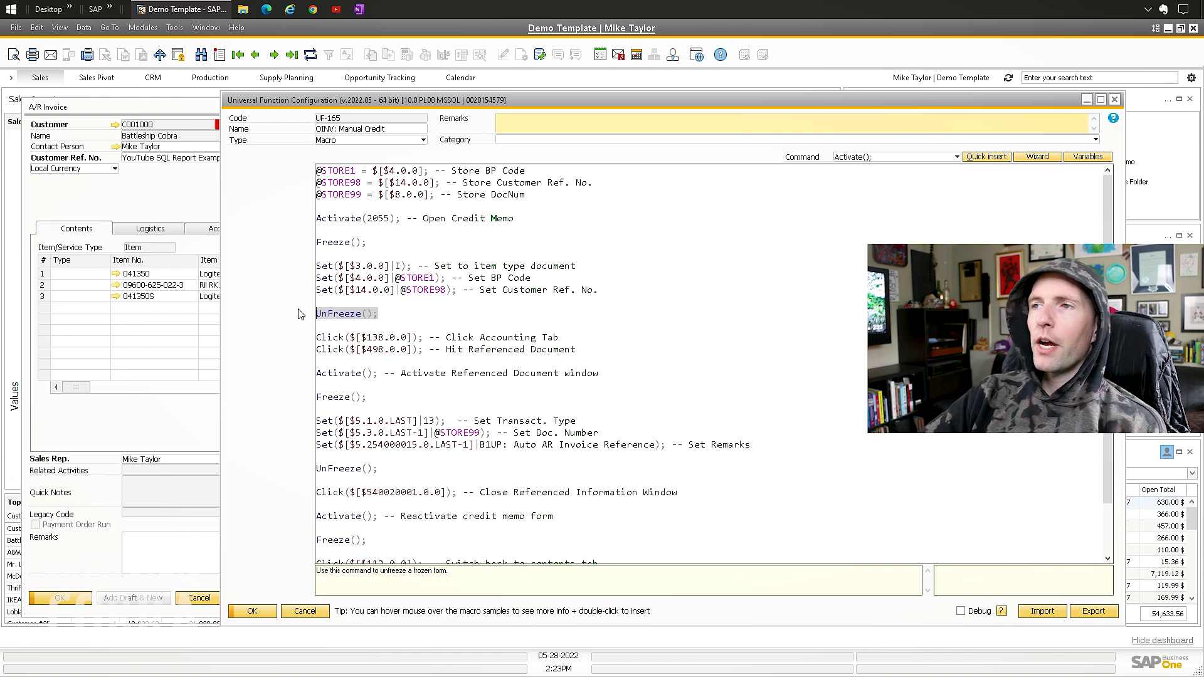
pyautogui.click(386, 312)
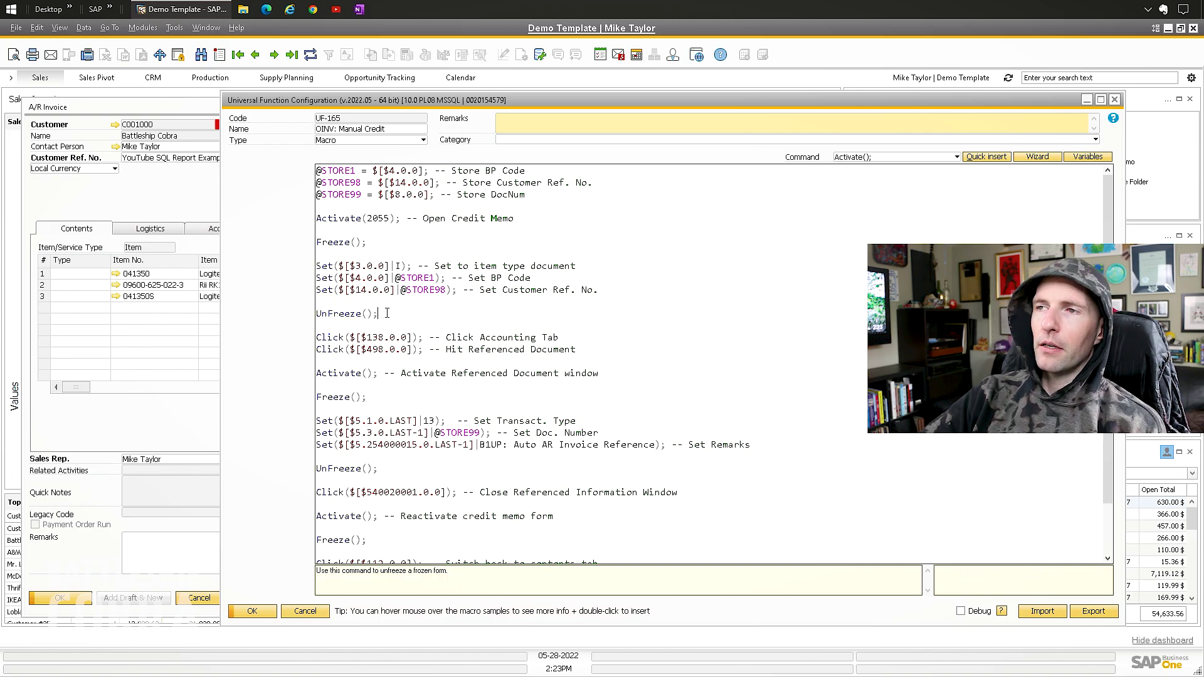
pyautogui.moveTo(378, 313); pyautogui.dragTo(316, 314)
pyautogui.click(372, 293)
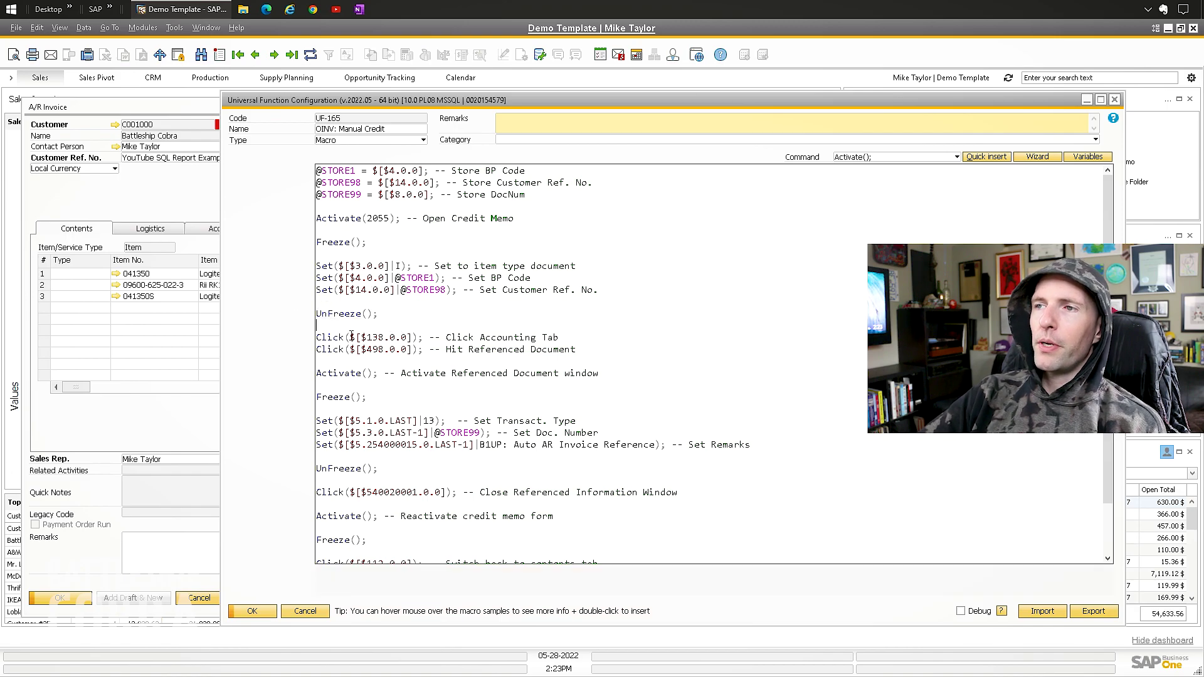
pyautogui.scroll(-1, 476, 338)
pyautogui.moveTo(574, 317); pyautogui.dragTo(446, 314)
pyautogui.moveTo(575, 326); pyautogui.dragTo(440, 326)
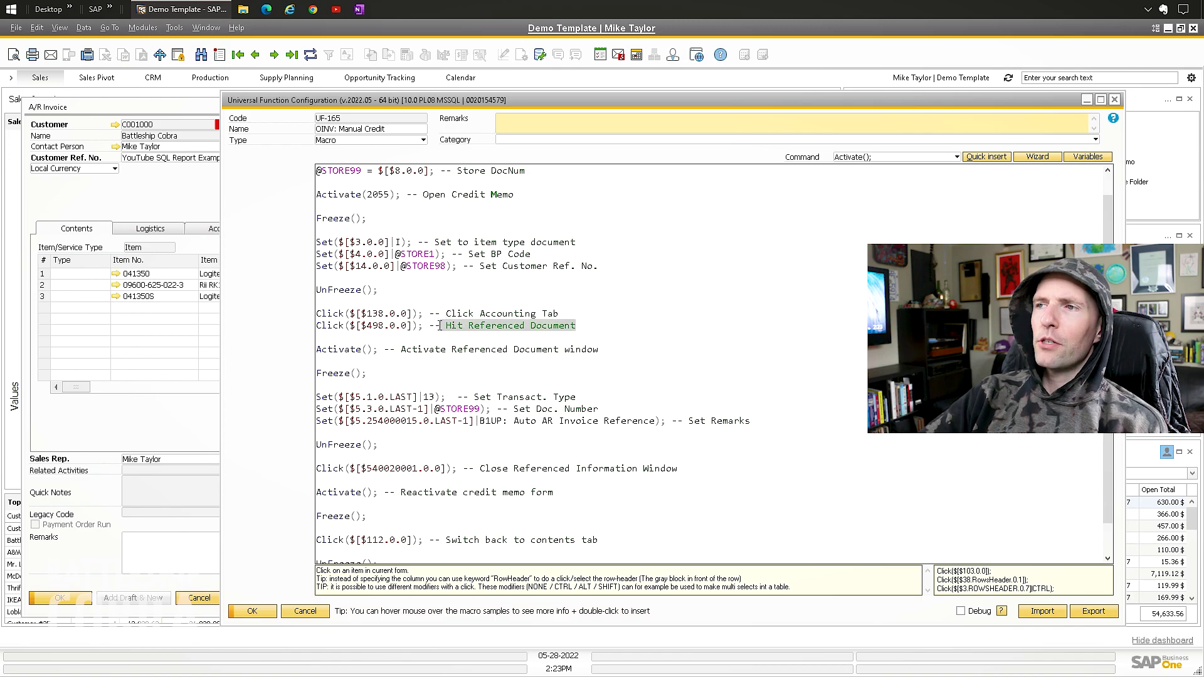
pyautogui.moveTo(365, 325); pyautogui.dragTo(384, 326)
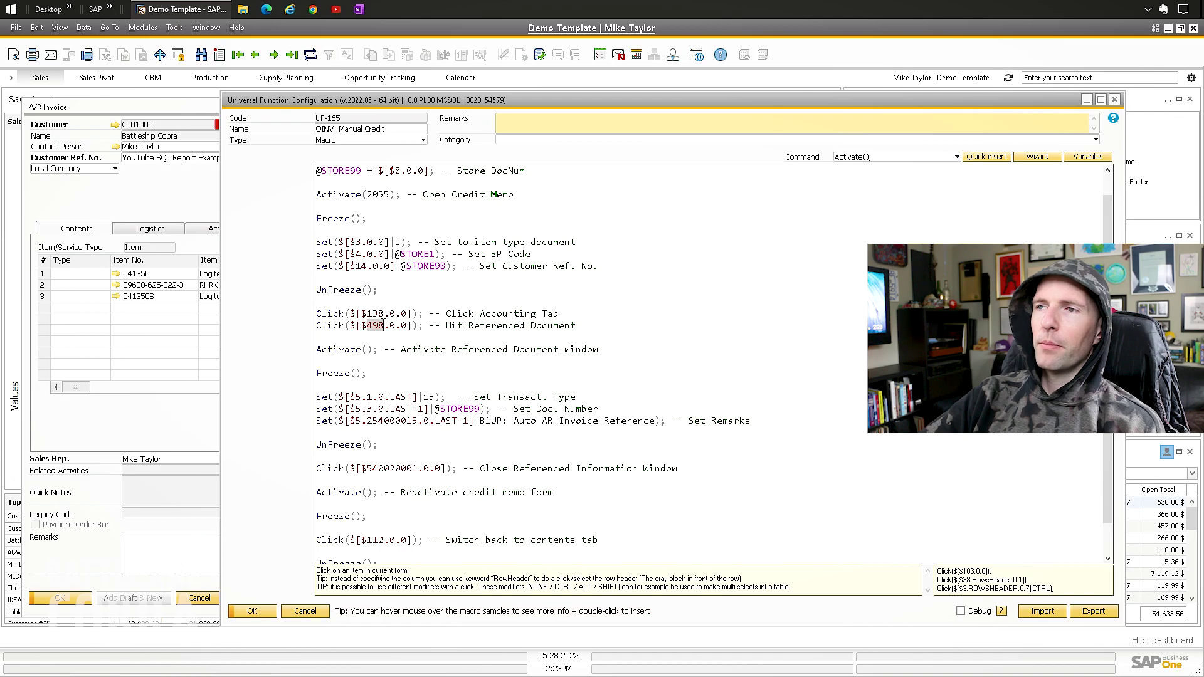
pyautogui.moveTo(575, 325); pyautogui.dragTo(568, 328)
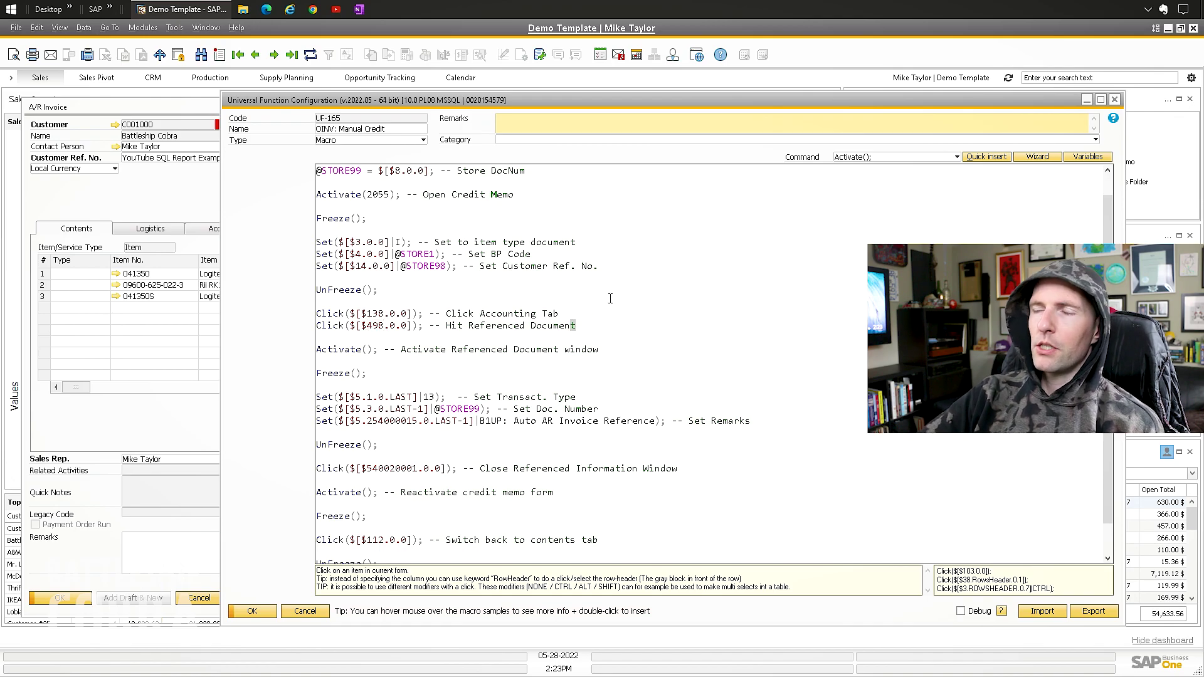
pyautogui.click(595, 323)
# Start a new A/R Credit Memo and paste in the invoice's customer, Battleship Cobra.
pyautogui.click(204, 219)
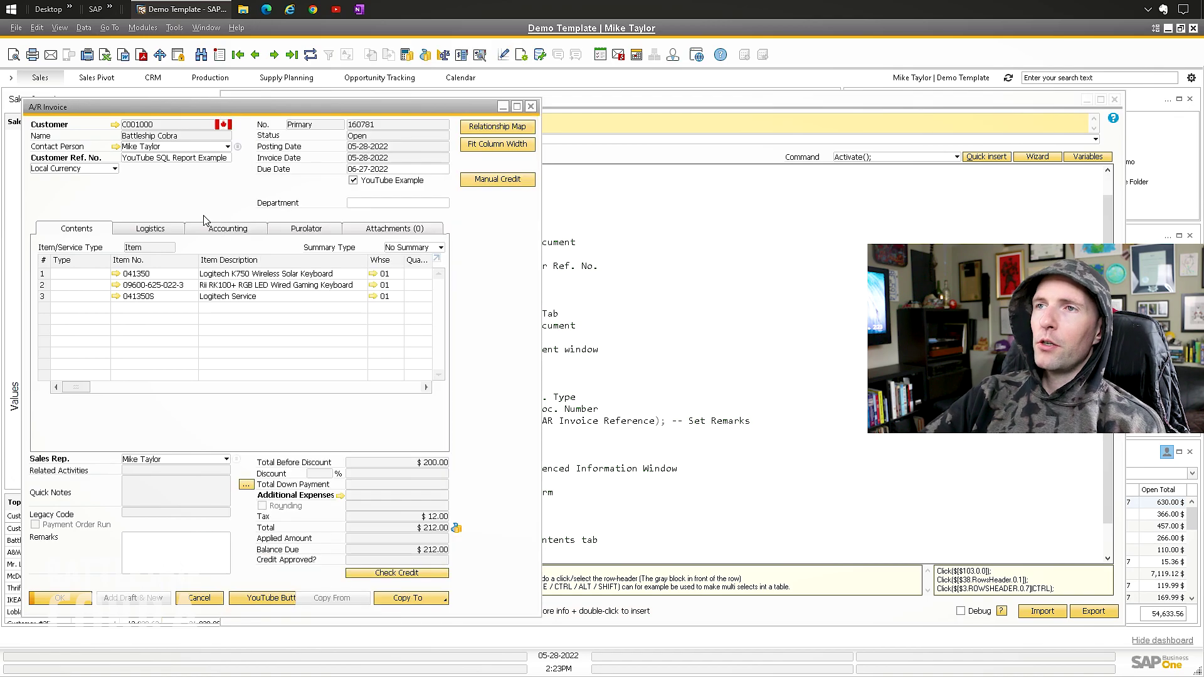
pyautogui.click(143, 27)
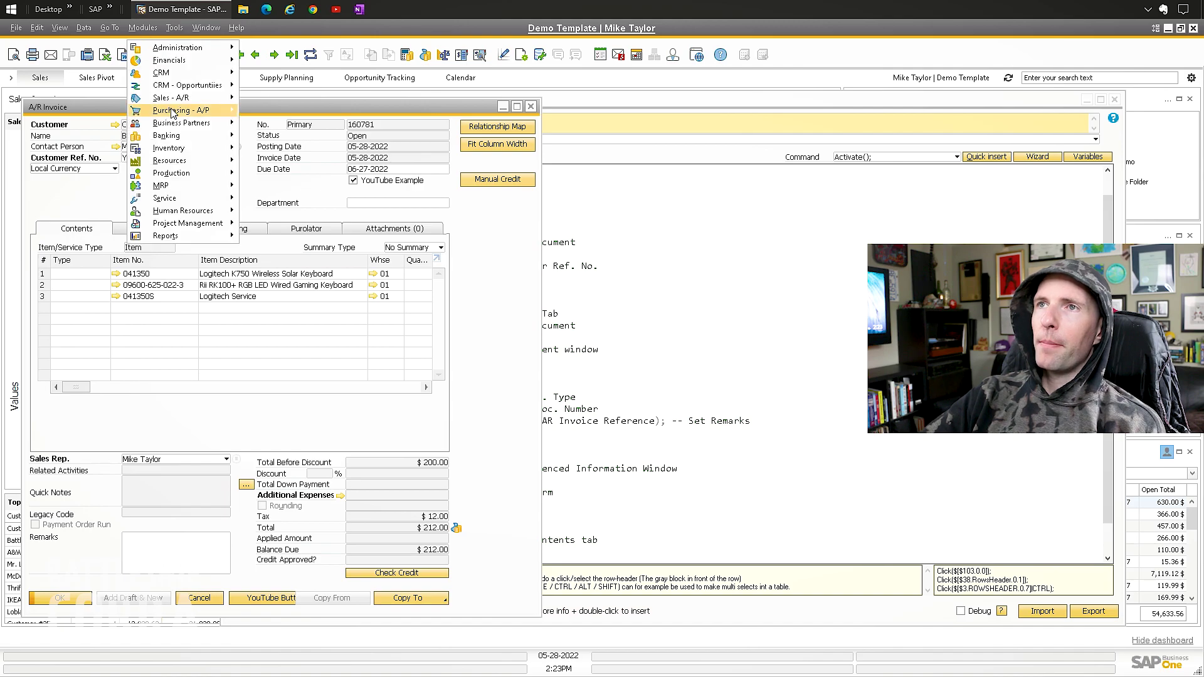
pyautogui.moveTo(182, 98)
pyautogui.click(299, 223)
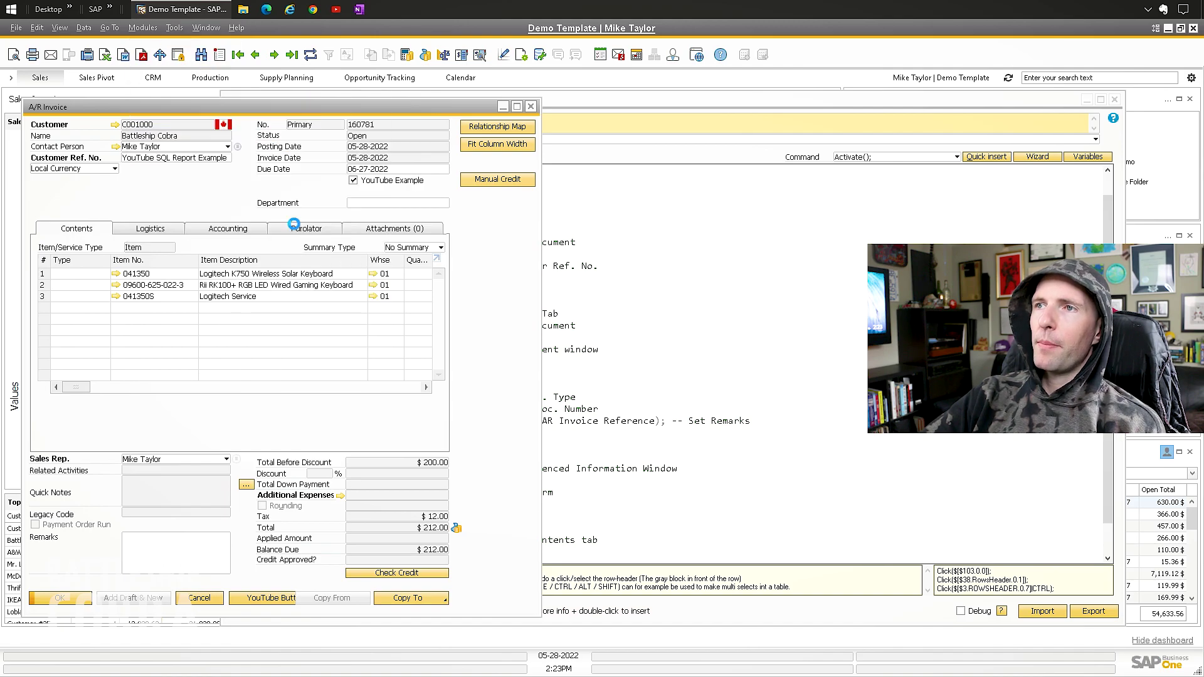
pyautogui.rightClick(168, 125)
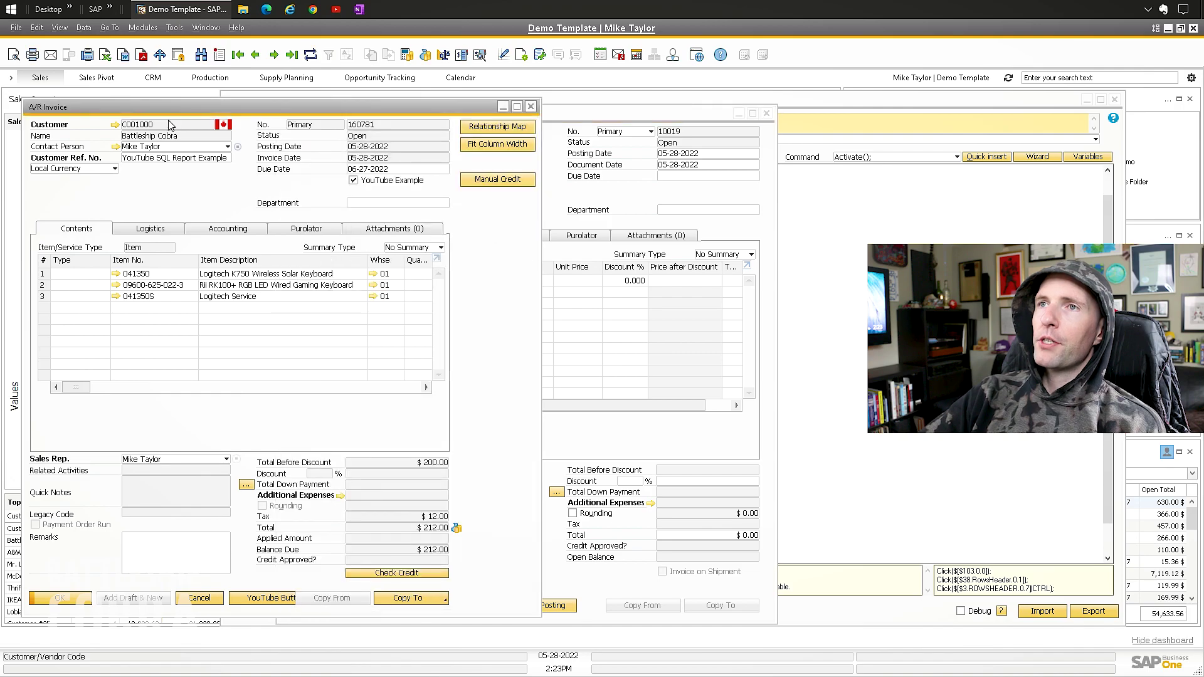
pyautogui.press('Escape')
pyautogui.click(573, 211)
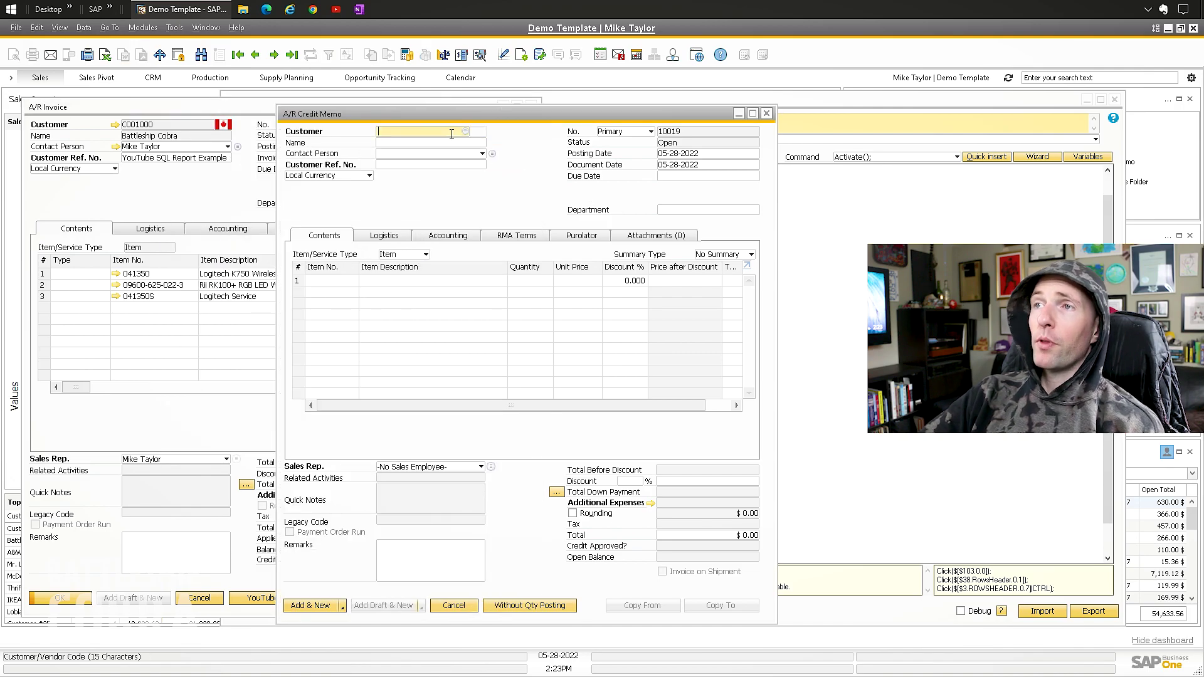
pyautogui.write('C001000')
pyautogui.press('Tab')
# Paste reference 'YouTube SQL Report Example' onto the memo and open its Referenced Document window.
pyautogui.click(152, 206)
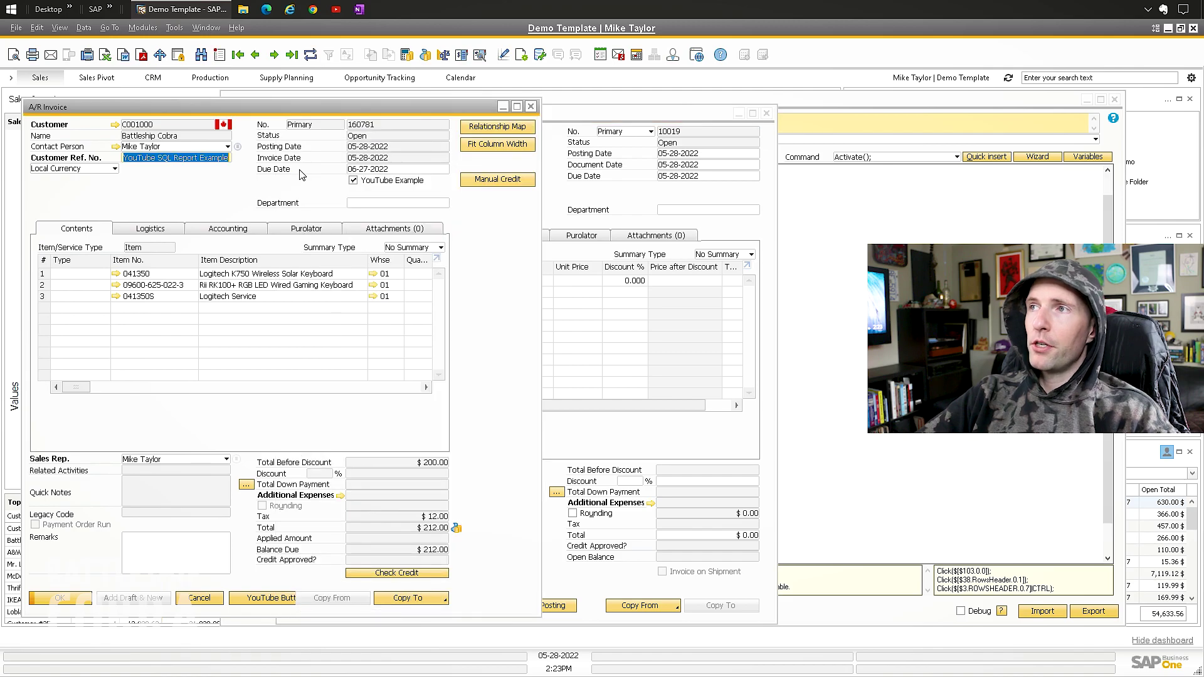
pyautogui.hotkey('ctrl', 'c')
pyautogui.click(574, 203)
pyautogui.click(431, 164)
pyautogui.hotkey('ctrl', 'v')
pyautogui.press('Tab')
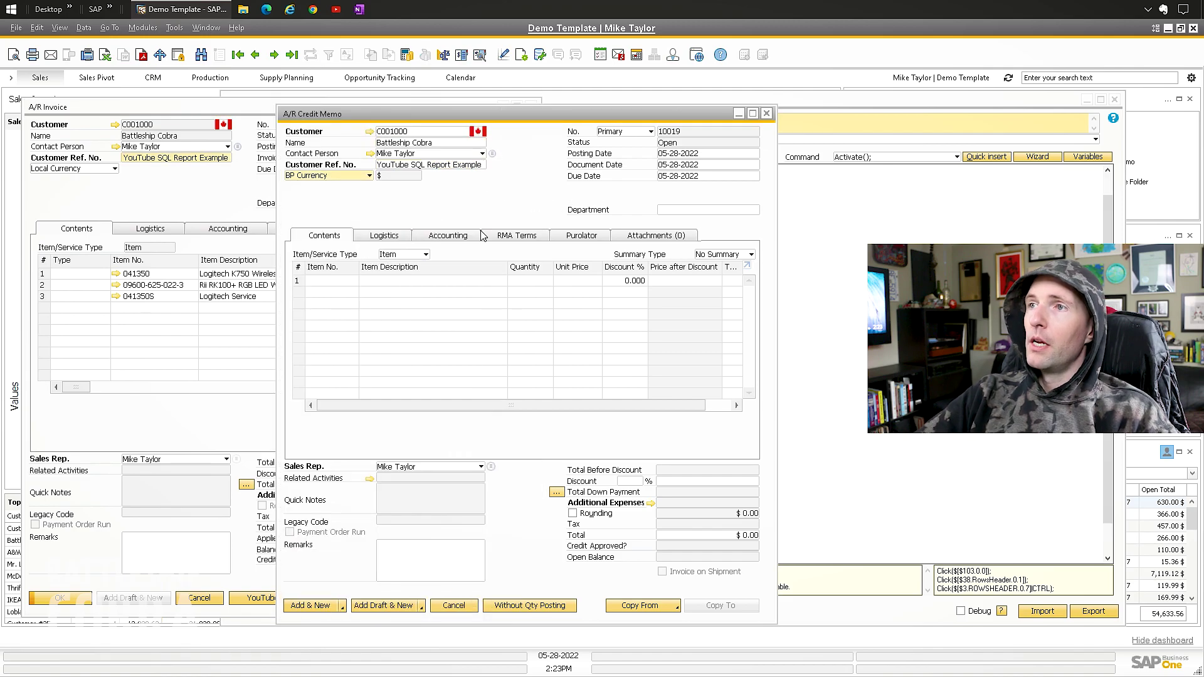
pyautogui.click(464, 236)
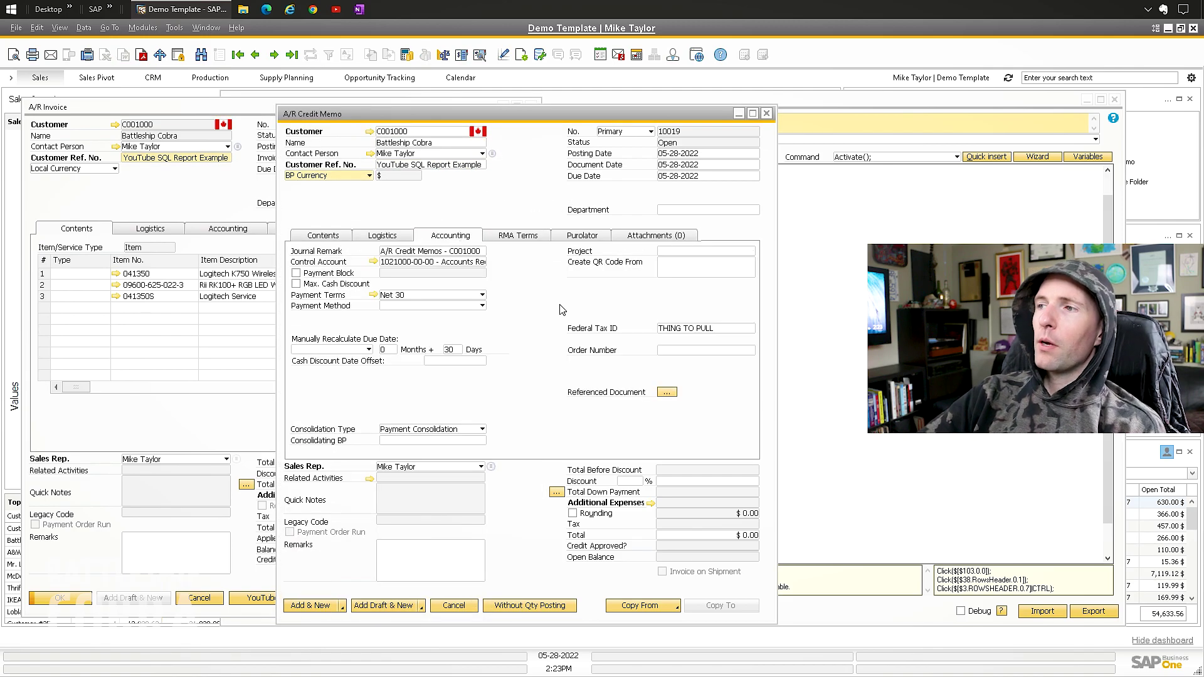
pyautogui.click(674, 393)
pyautogui.moveTo(568, 257); pyautogui.dragTo(381, 217)
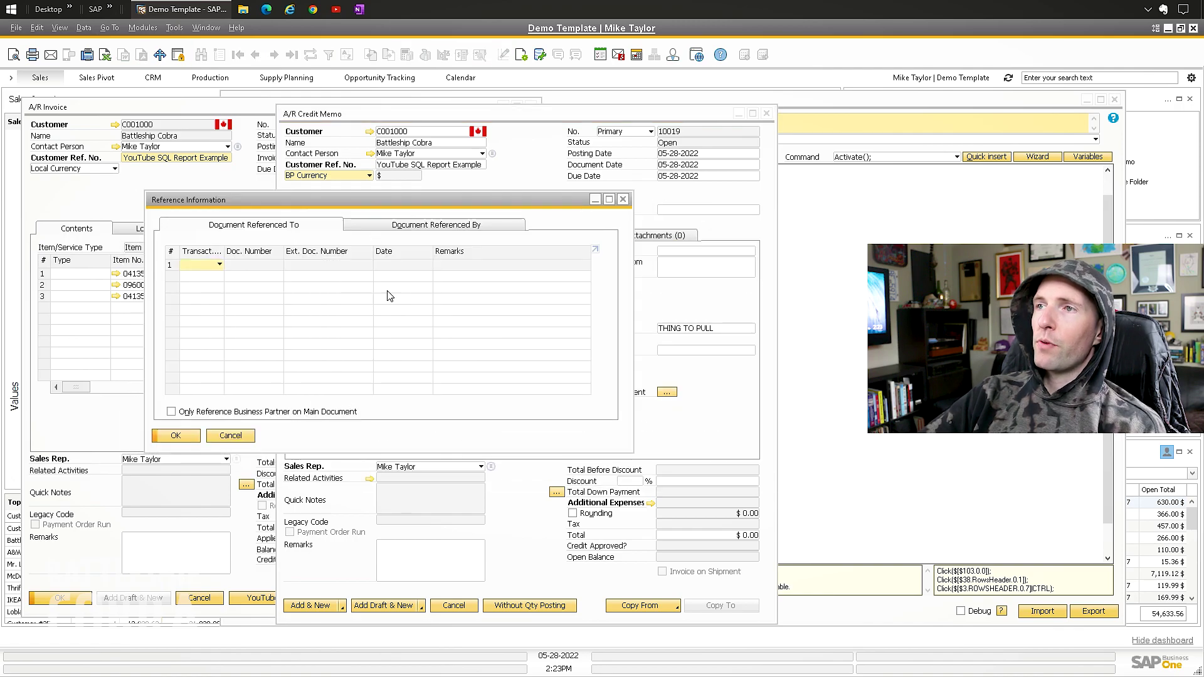
pyautogui.click(819, 283)
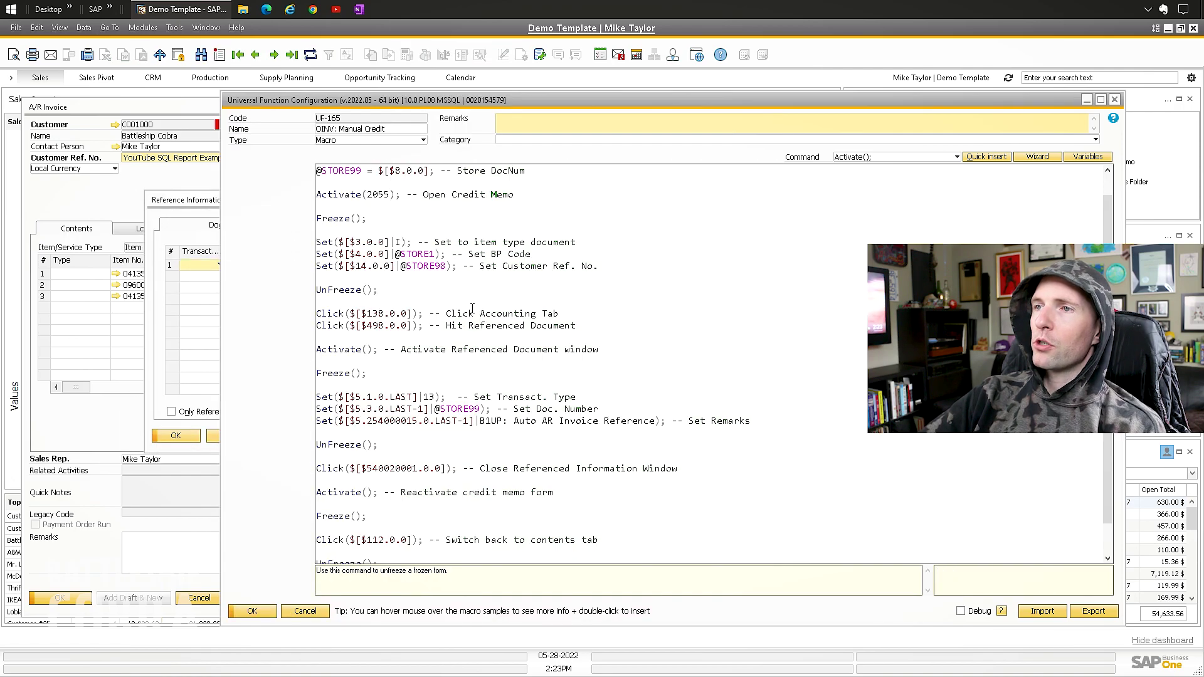
# Set row 1's Transact. Type in Reference Information to A/R Invoice.
pyautogui.scroll(-1, 392, 339)
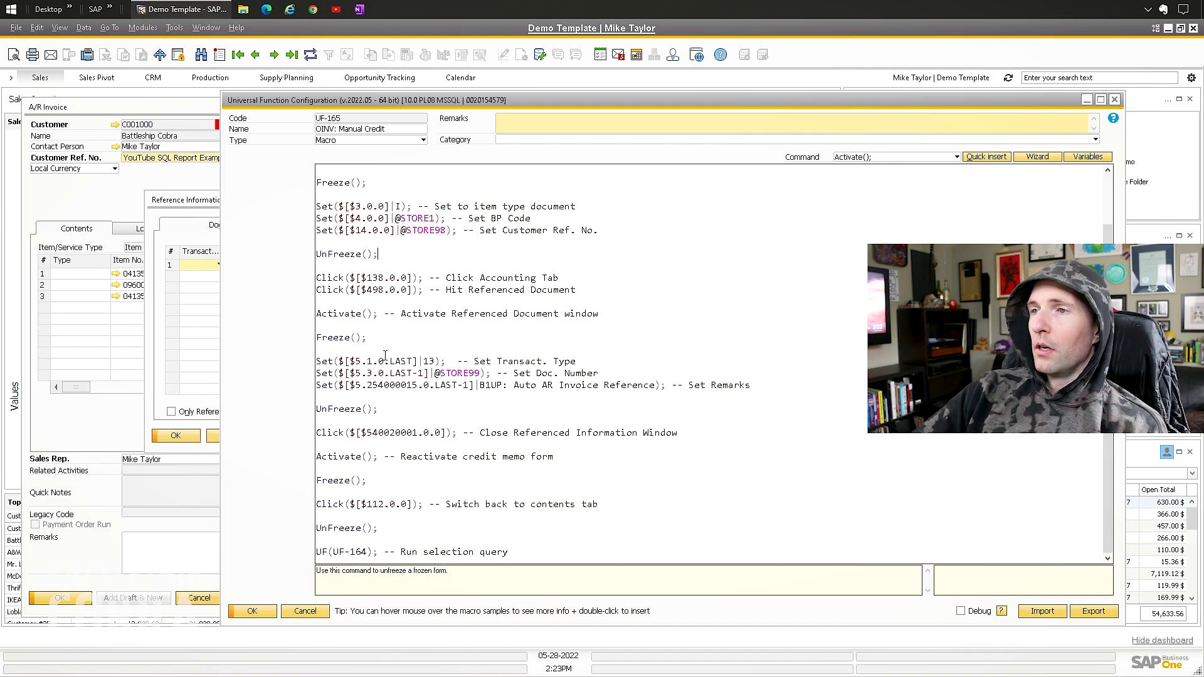
pyautogui.click(221, 234)
pyautogui.click(213, 266)
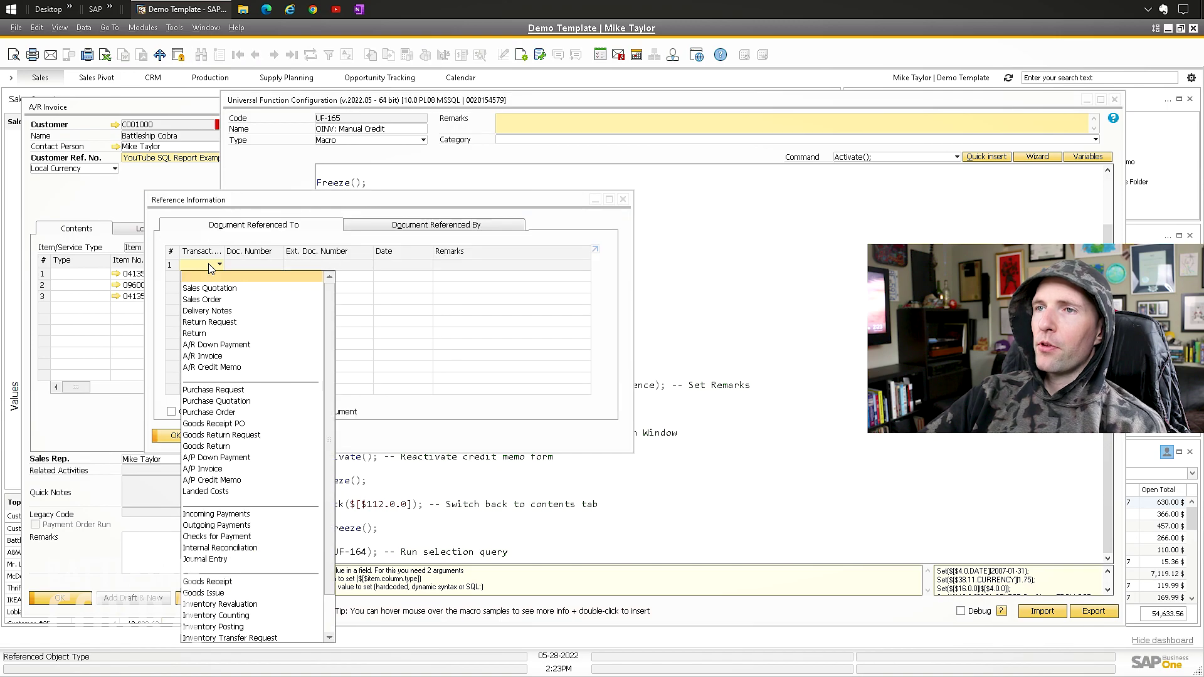
pyautogui.click(202, 355)
# Copy invoice 160781's document number into row 1's Doc. Number.
pyautogui.click(617, 314)
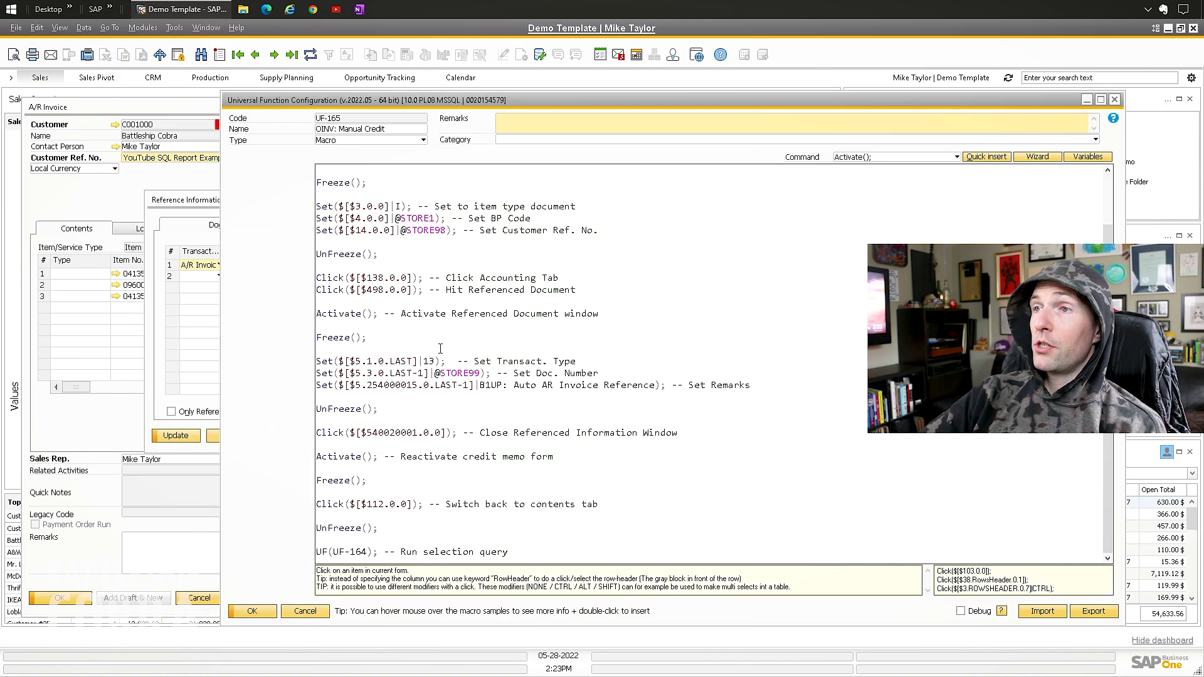
pyautogui.moveTo(617, 376); pyautogui.dragTo(436, 373)
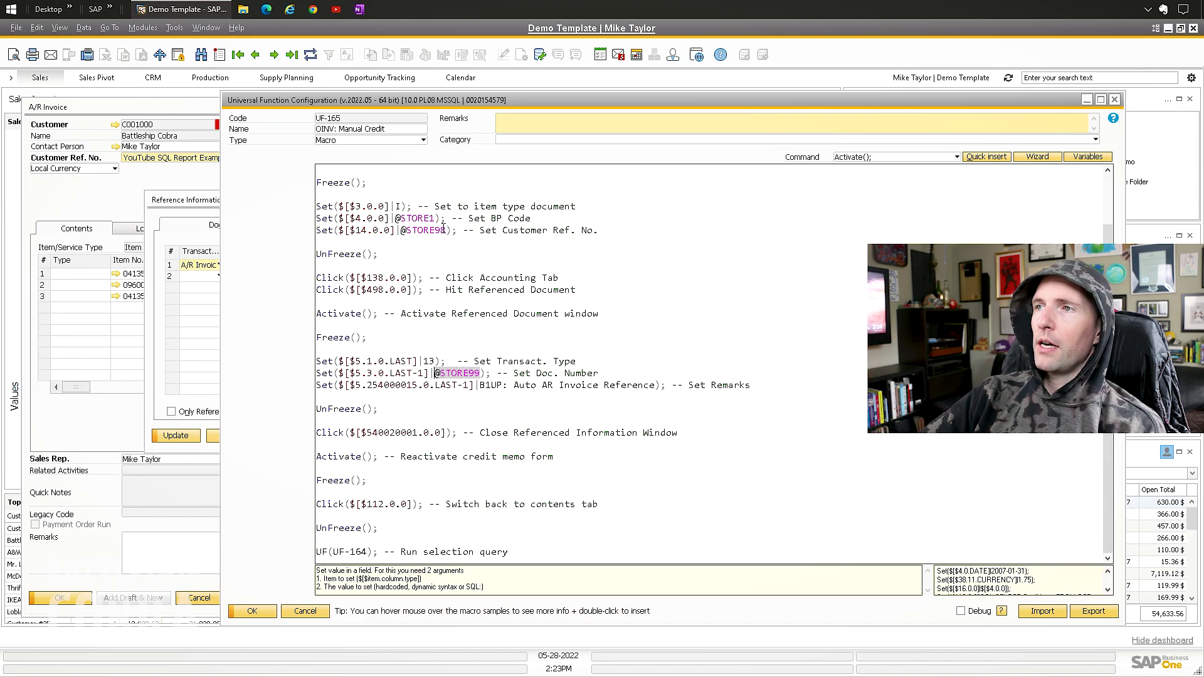
pyautogui.moveTo(443, 230); pyautogui.dragTo(400, 230)
pyautogui.click(190, 199)
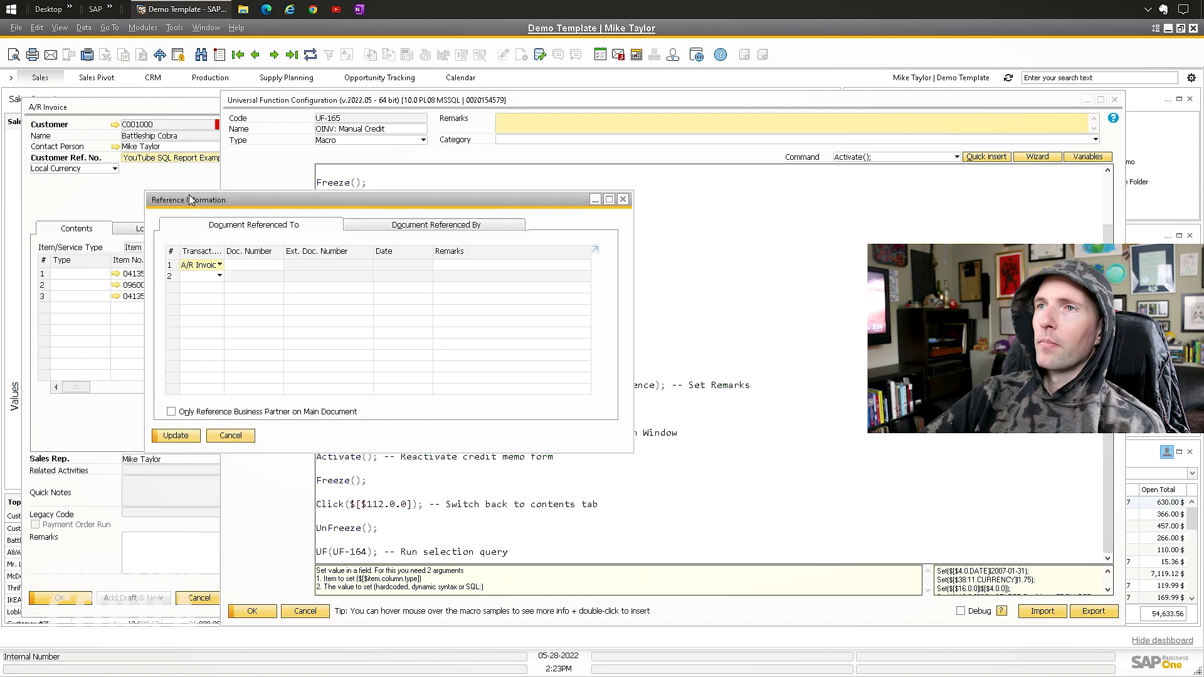
pyautogui.click(190, 186)
pyautogui.rightClick(375, 126)
pyautogui.click(398, 149)
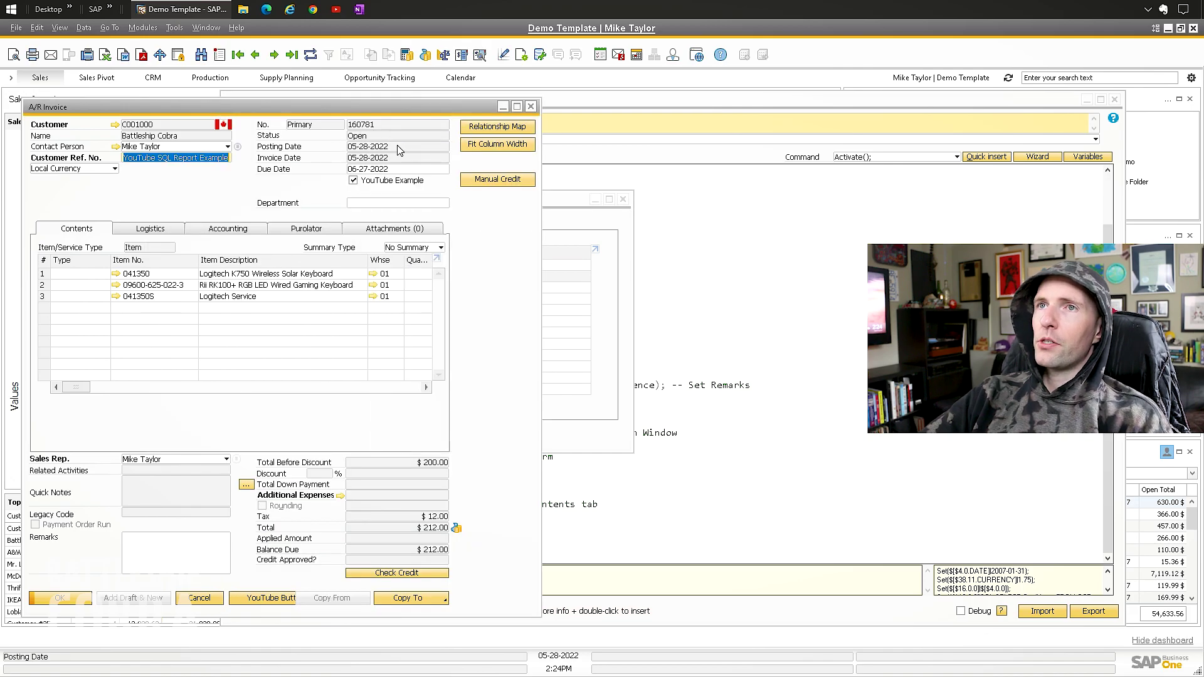
pyautogui.click(614, 281)
pyautogui.click(248, 264)
pyautogui.hotkey('ctrl', 'v')
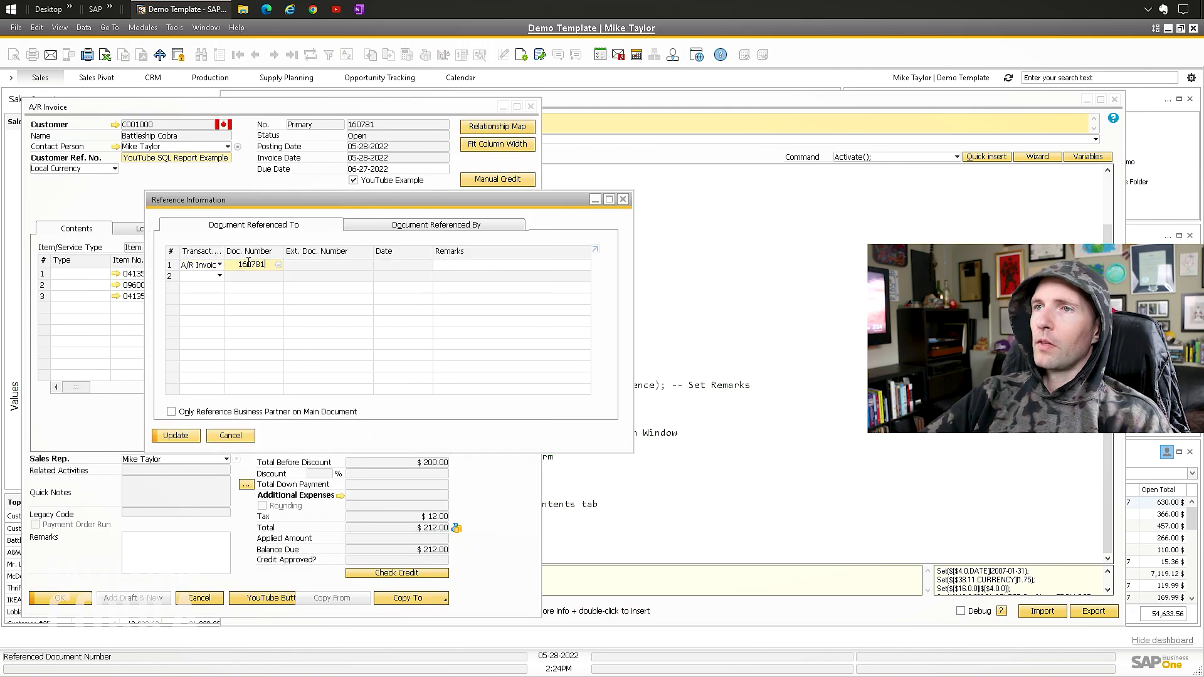
# Paste the remark 'B1UP: Auto AR Invoice Reference' into Remarks and save with Update.
pyautogui.click(690, 408)
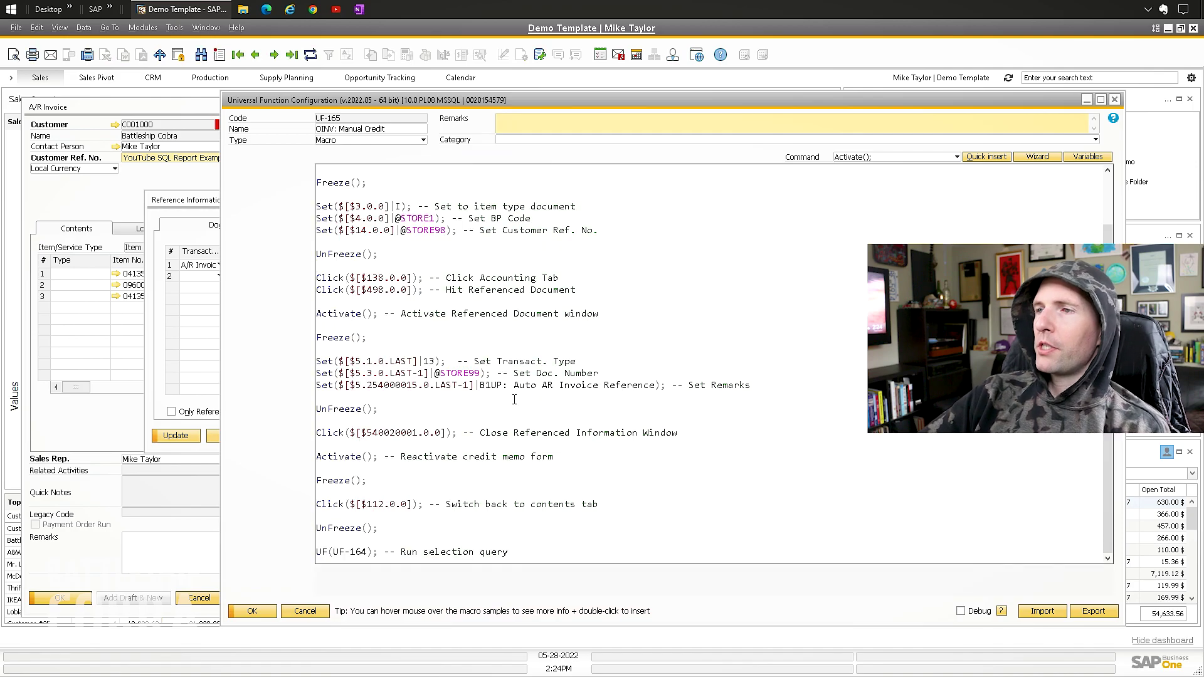
pyautogui.moveTo(481, 385); pyautogui.dragTo(655, 385)
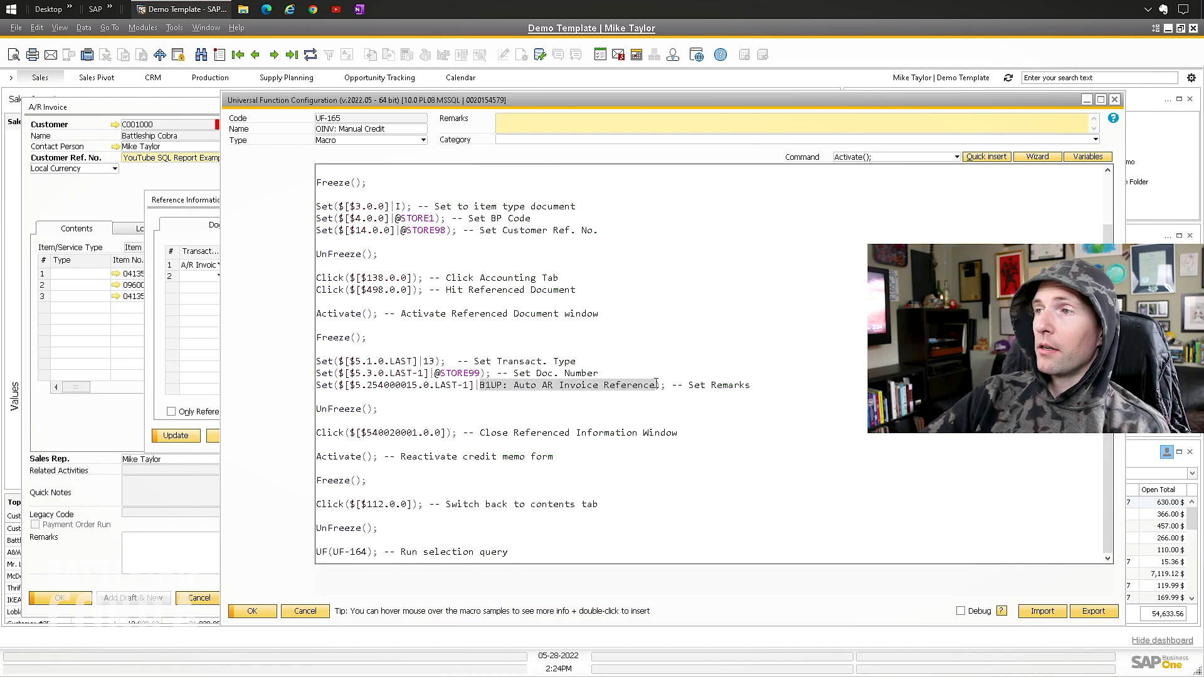
pyautogui.rightClick(618, 390)
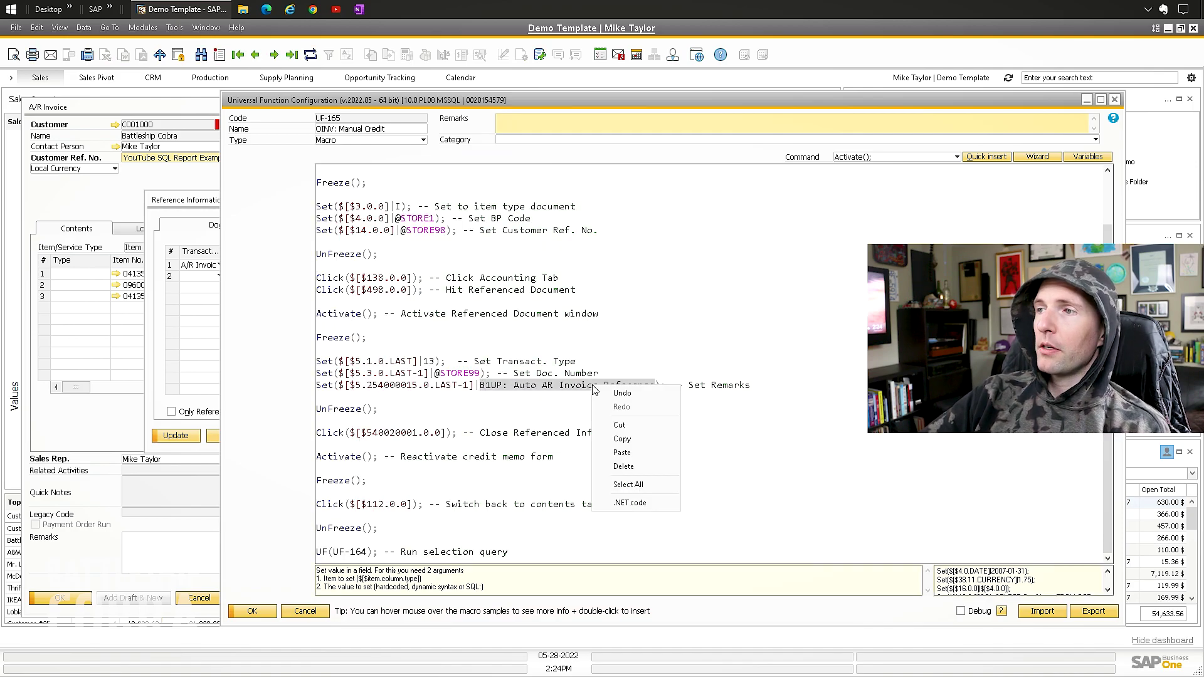
pyautogui.click(627, 430)
pyautogui.click(216, 234)
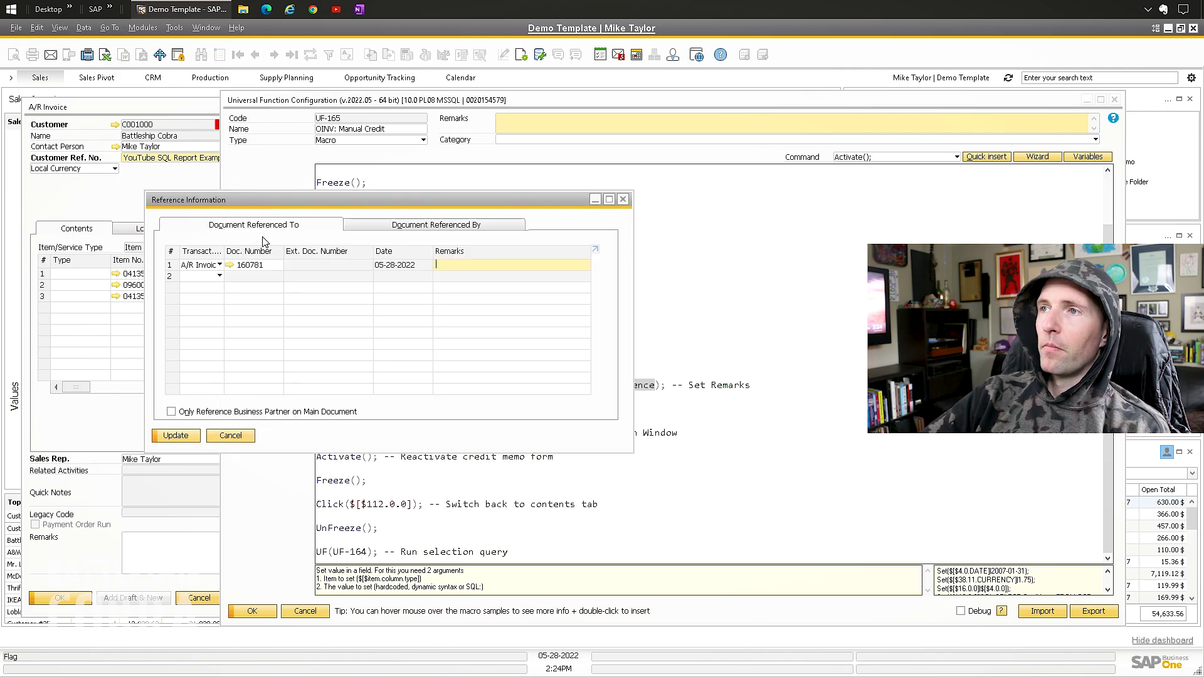
pyautogui.rightClick(456, 265)
pyautogui.click(492, 290)
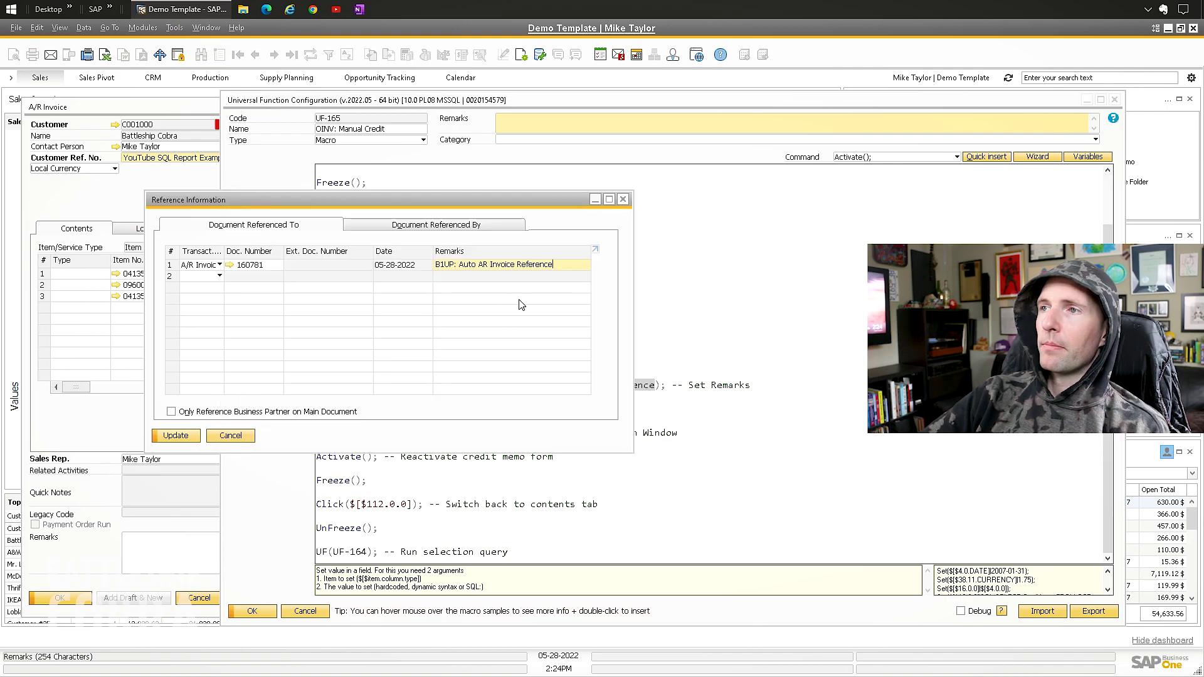
pyautogui.click(223, 245)
pyautogui.click(218, 244)
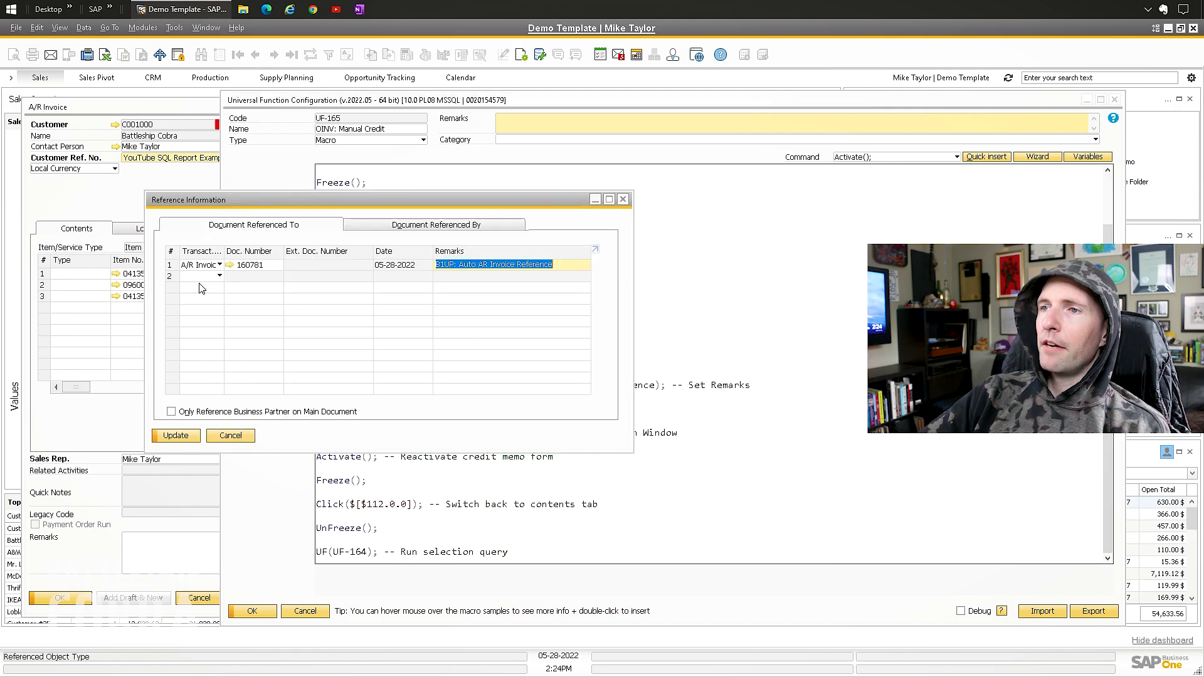
pyautogui.click(176, 435)
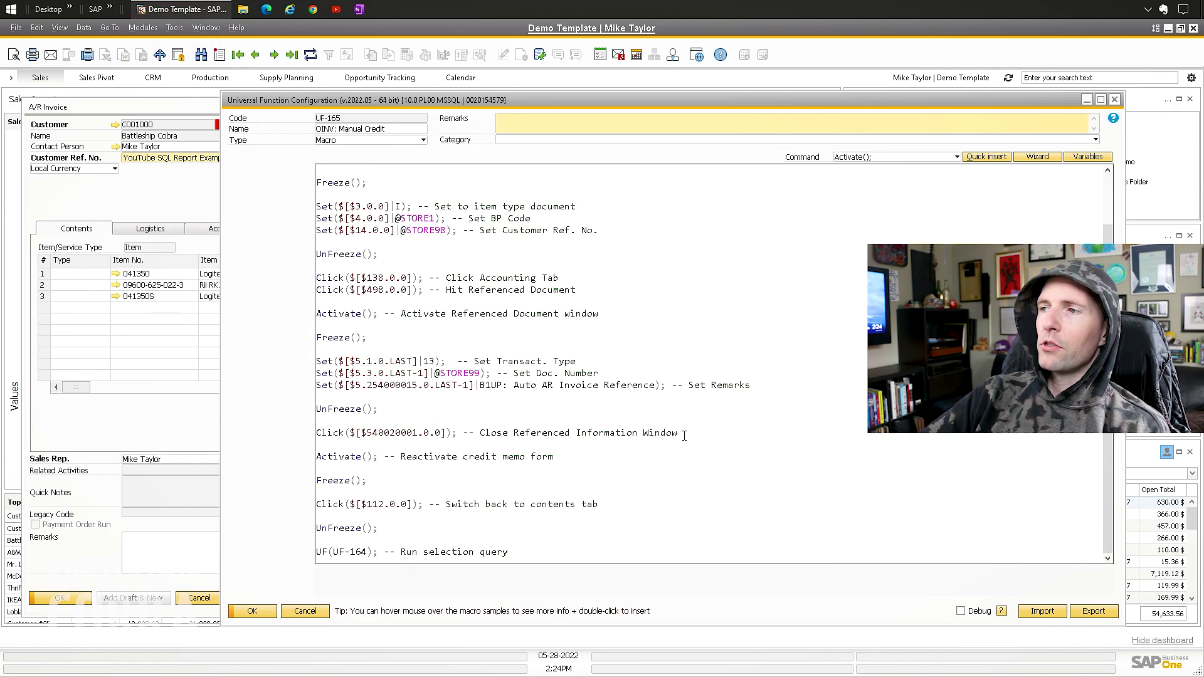
# Review the macro comments for closing Reference Information and reactivating the credit memo.
pyautogui.moveTo(684, 435); pyautogui.dragTo(481, 434)
pyautogui.moveTo(402, 457); pyautogui.dragTo(554, 457)
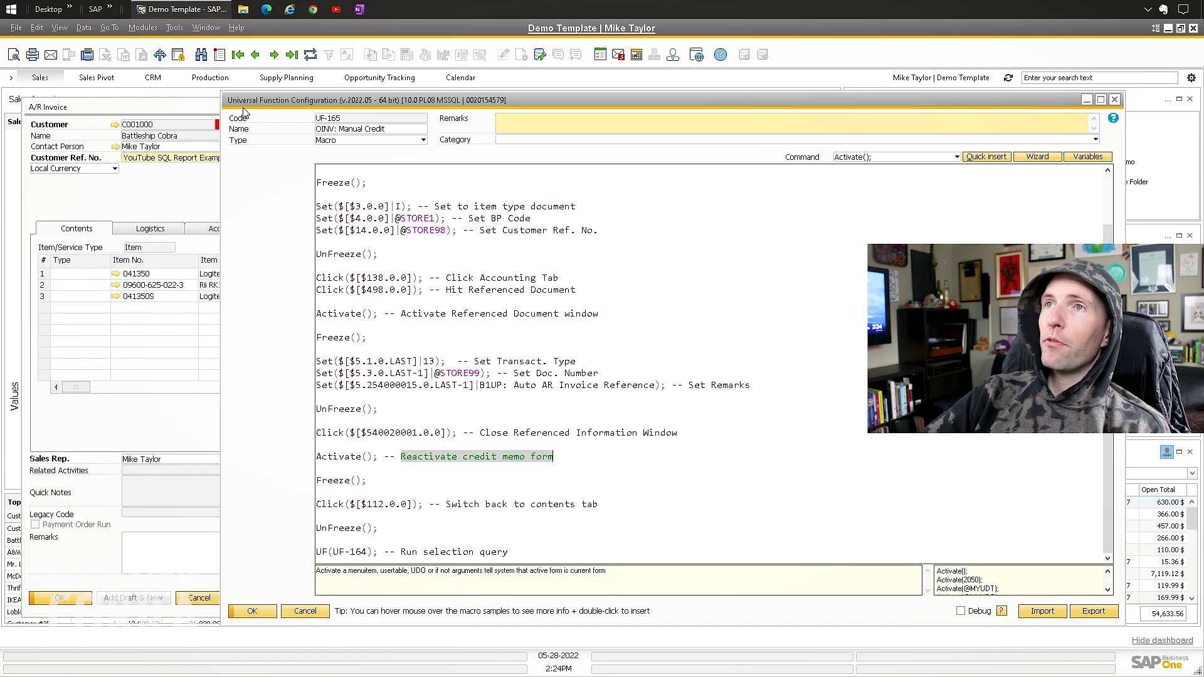
pyautogui.click(205, 28)
pyautogui.click(242, 213)
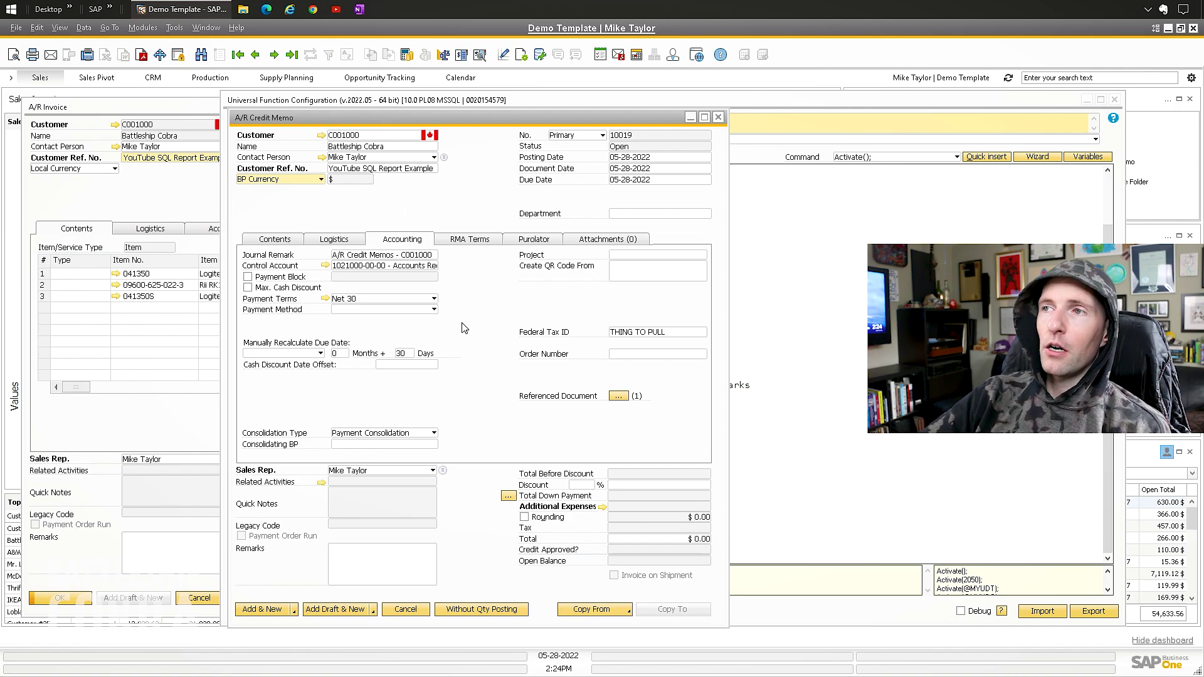
pyautogui.hotkey('ctrl', 'Tab')
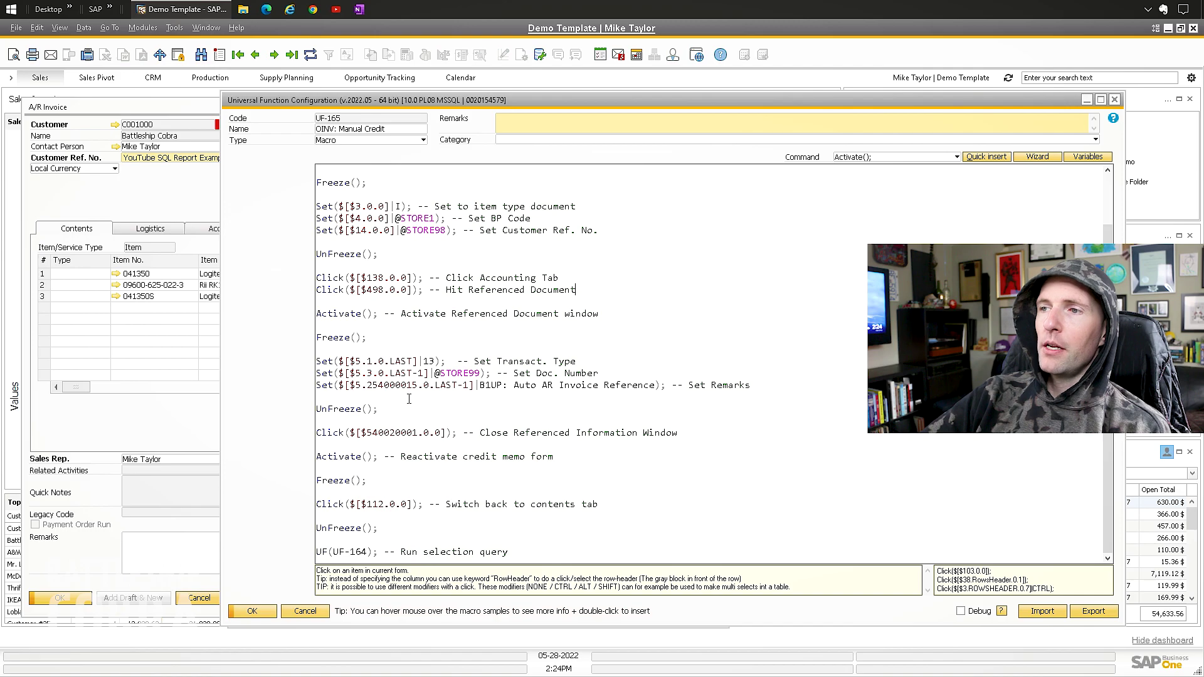
# Compare the macro's switch-back-to-Contents step with the credit memo's Contents tab.
pyautogui.moveTo(599, 504); pyautogui.dragTo(447, 504)
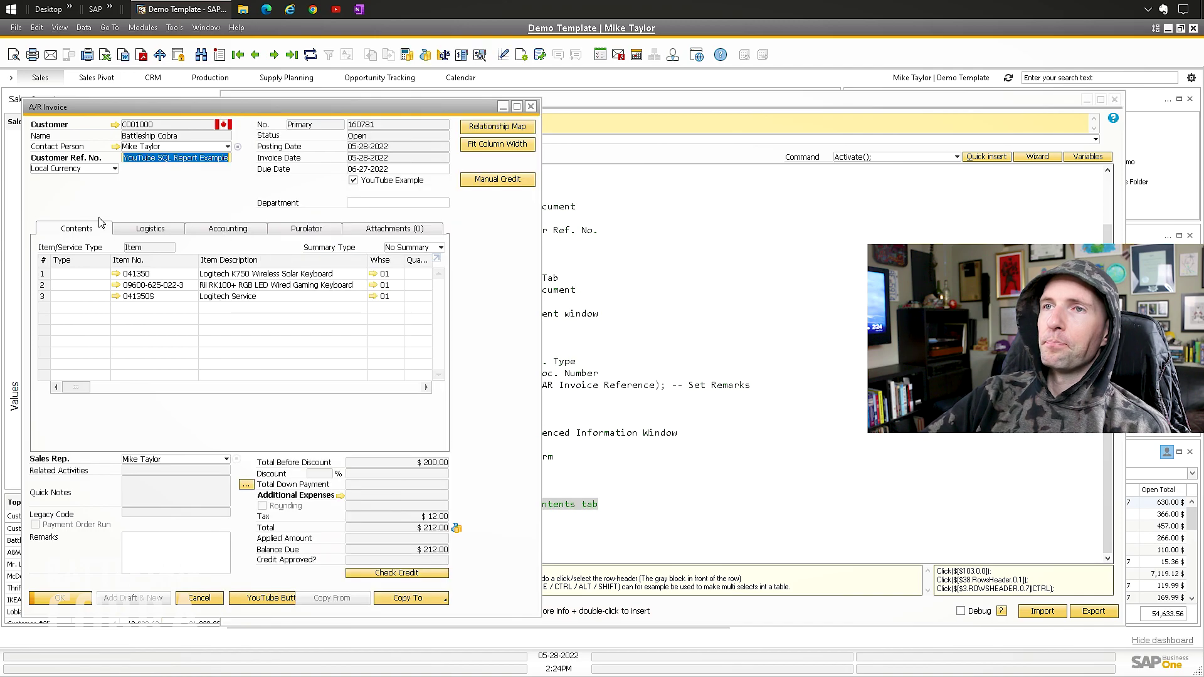
pyautogui.click(295, 94)
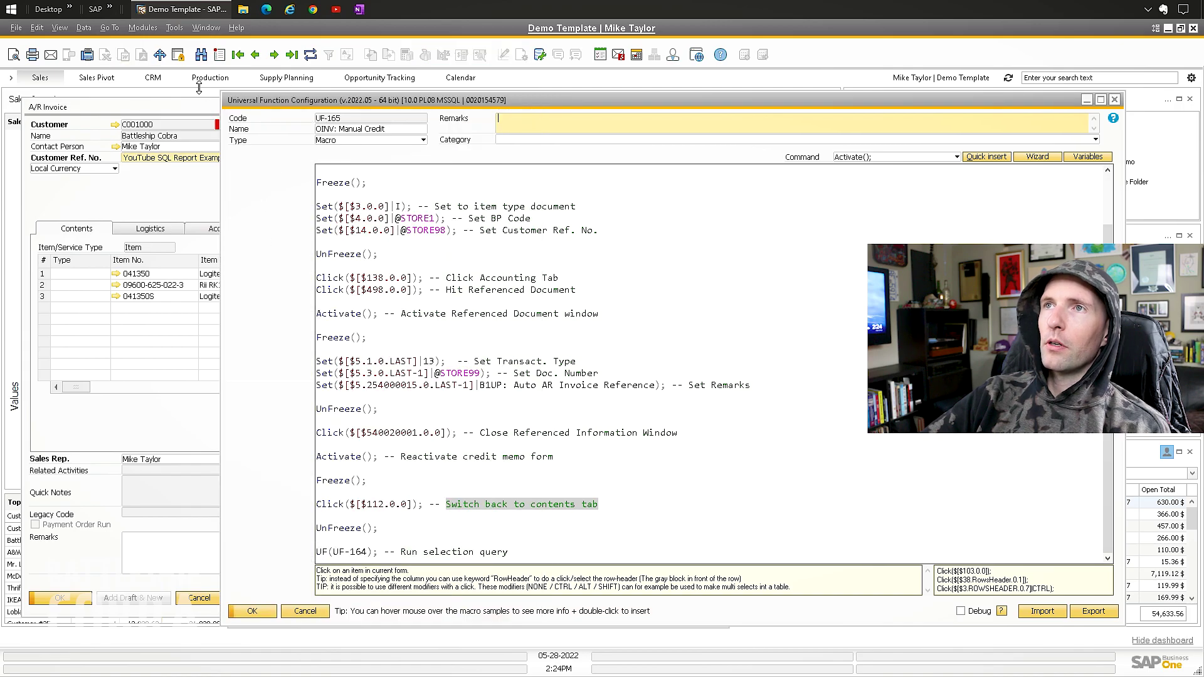
pyautogui.click(200, 28)
pyautogui.click(276, 228)
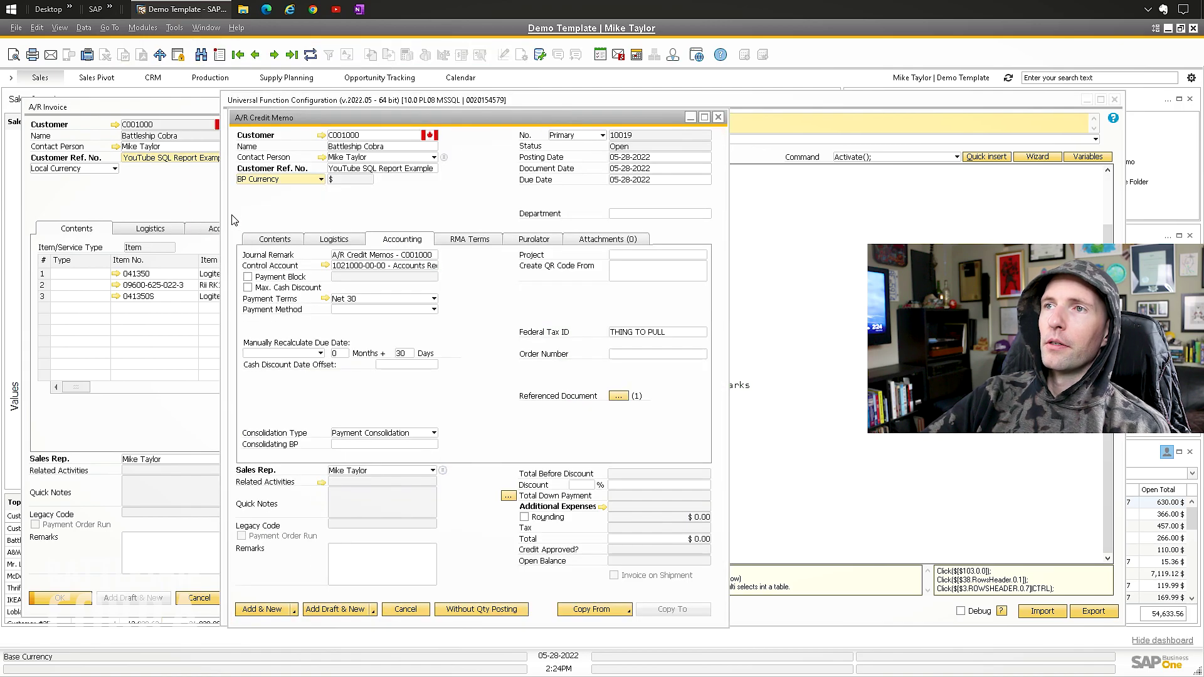
pyautogui.click(274, 241)
pyautogui.click(837, 257)
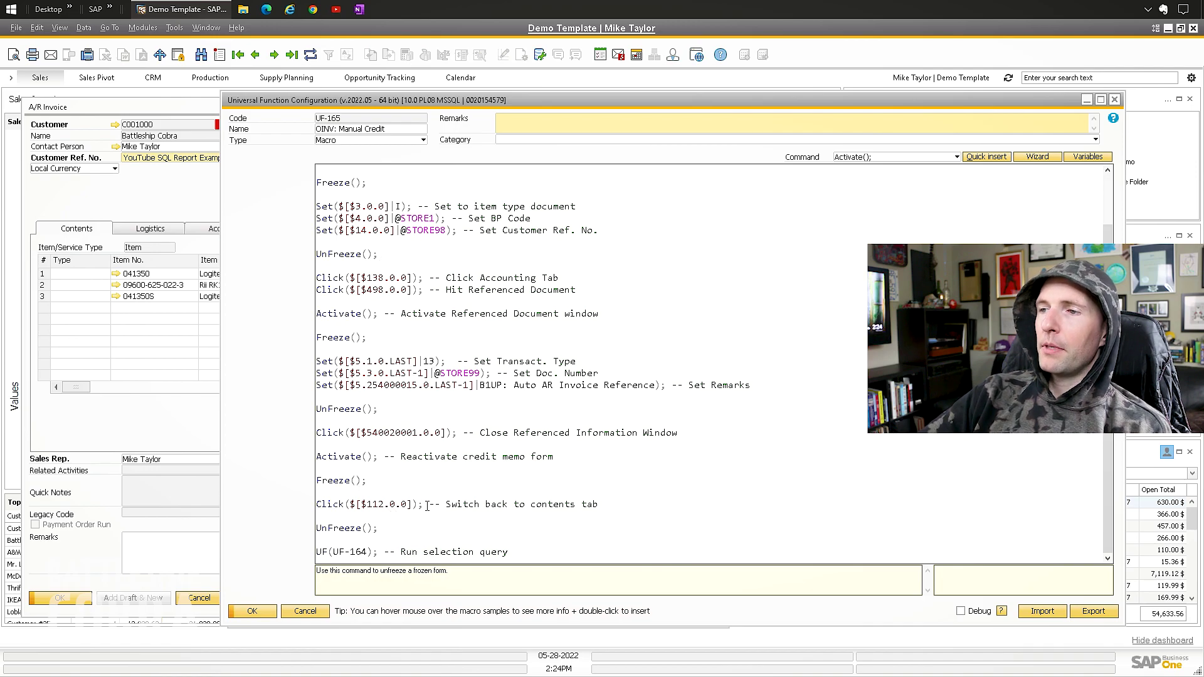
# Highlight the closing Contents click, UnFreeze and UF(UF-164) lines in the macro.
pyautogui.moveTo(424, 504); pyautogui.dragTo(316, 505)
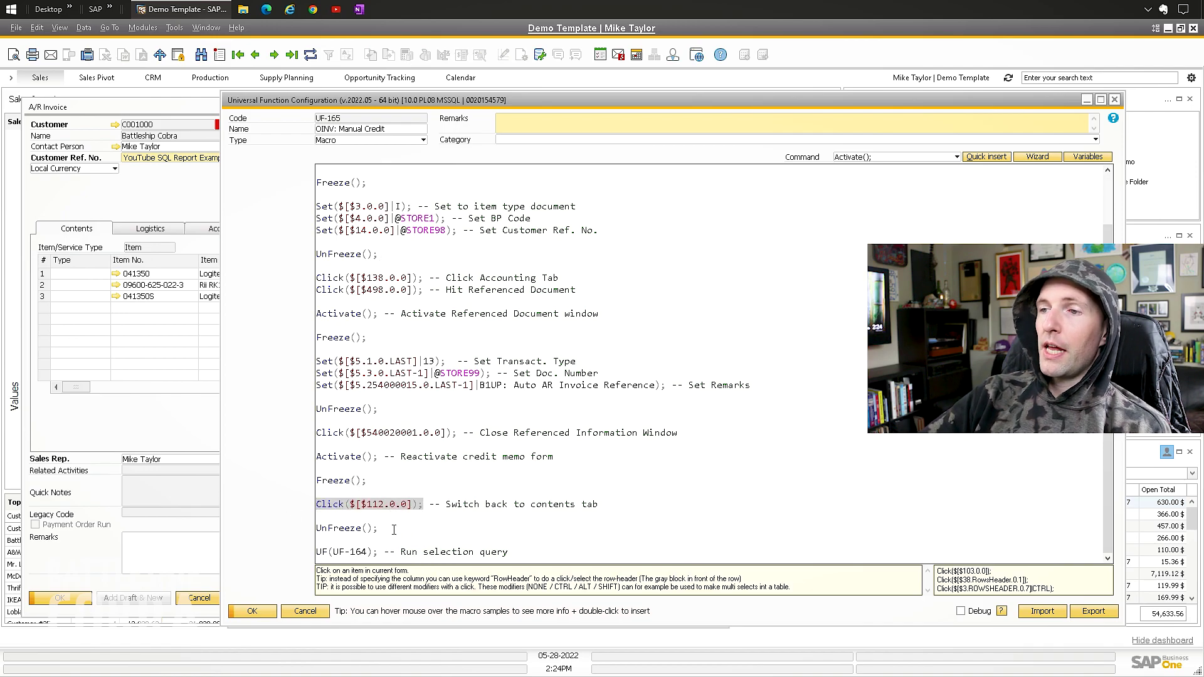
pyautogui.moveTo(394, 530); pyautogui.dragTo(297, 538)
pyautogui.moveTo(381, 552); pyautogui.dragTo(317, 552)
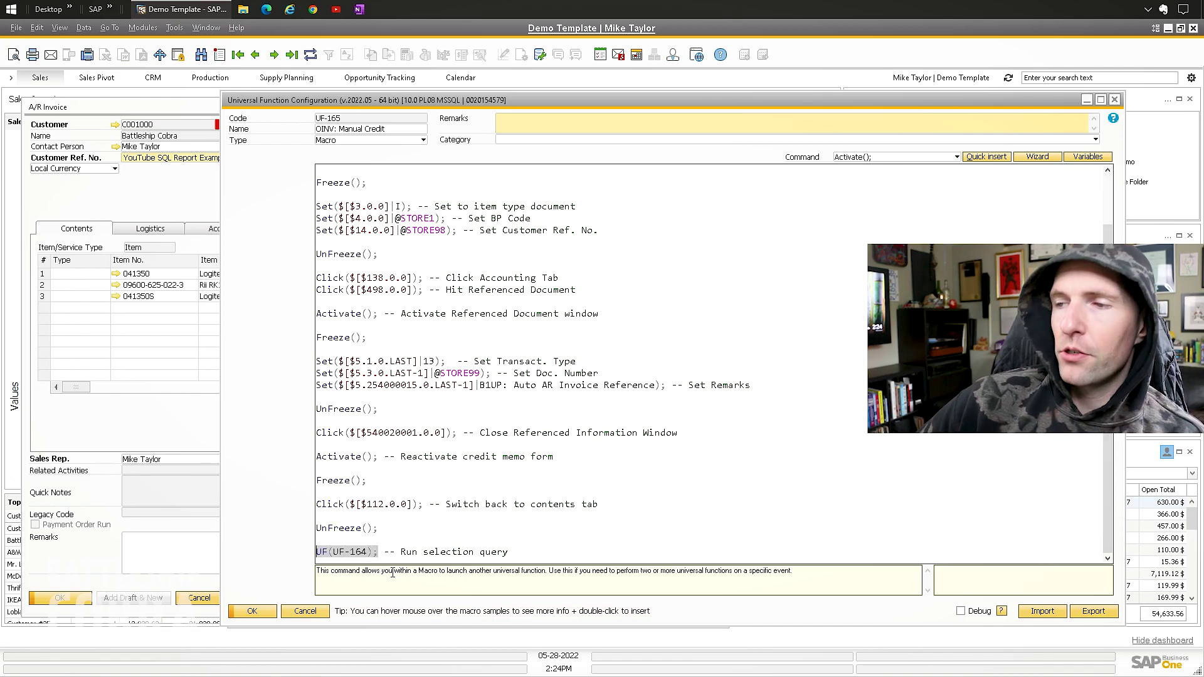
pyautogui.moveTo(380, 552); pyautogui.dragTo(286, 549)
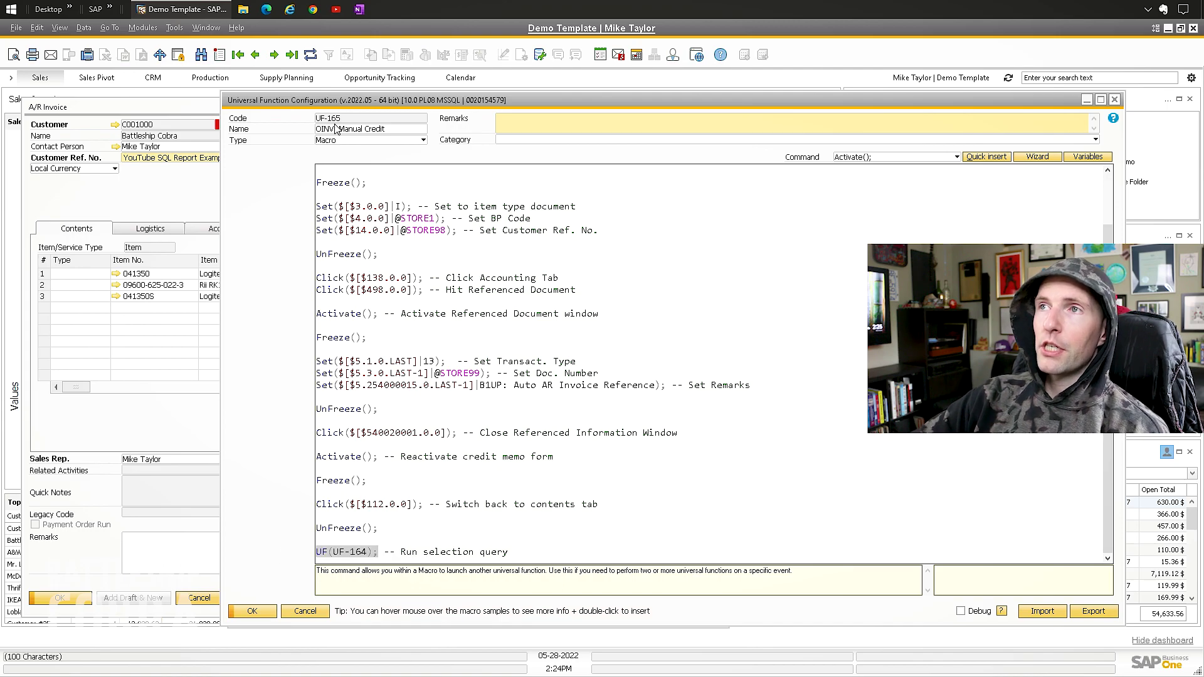
# Load UF-164 and match data target $[$38.1.0] to the 'Y' AS Credit and ItemCode columns.
pyautogui.click(255, 56)
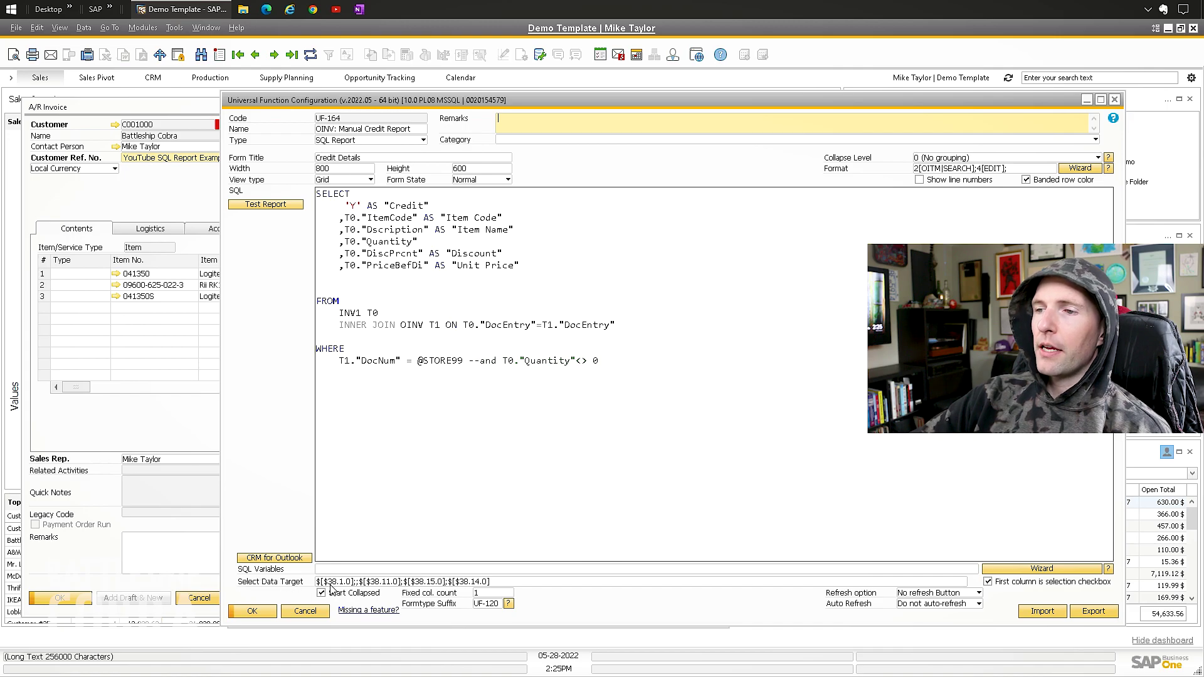
pyautogui.moveTo(321, 583); pyautogui.dragTo(507, 591)
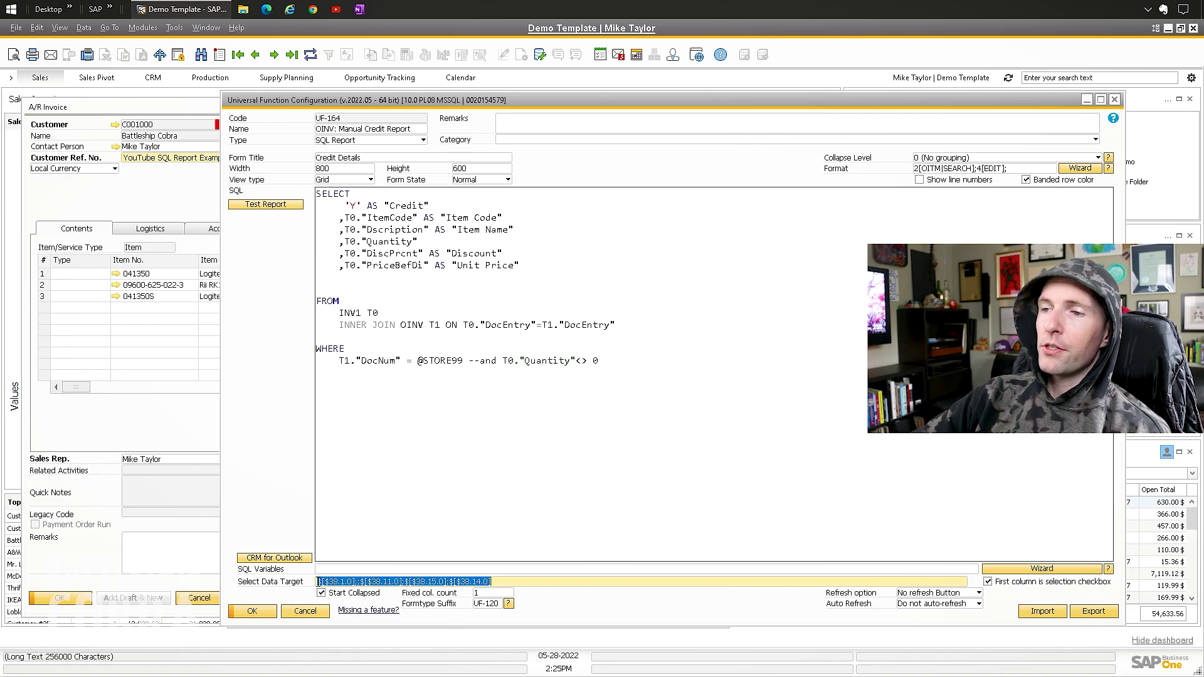
pyautogui.moveTo(318, 582); pyautogui.dragTo(356, 582)
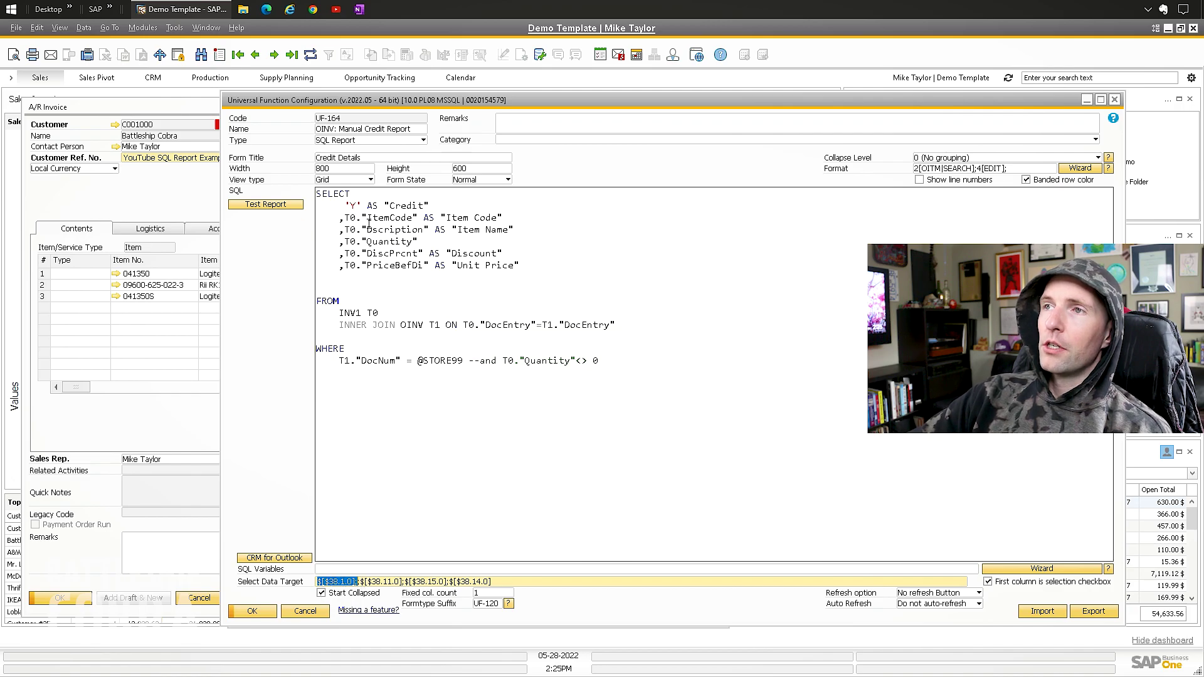
pyautogui.moveTo(428, 206); pyautogui.dragTo(347, 206)
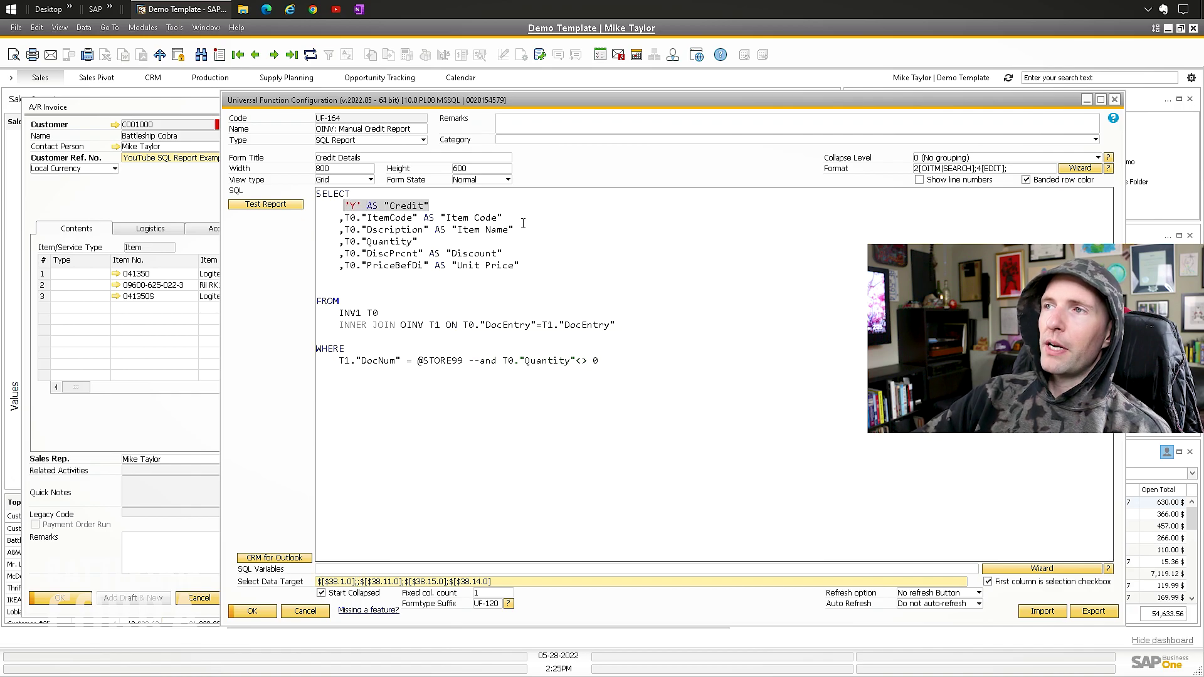
pyautogui.moveTo(503, 218); pyautogui.dragTo(346, 218)
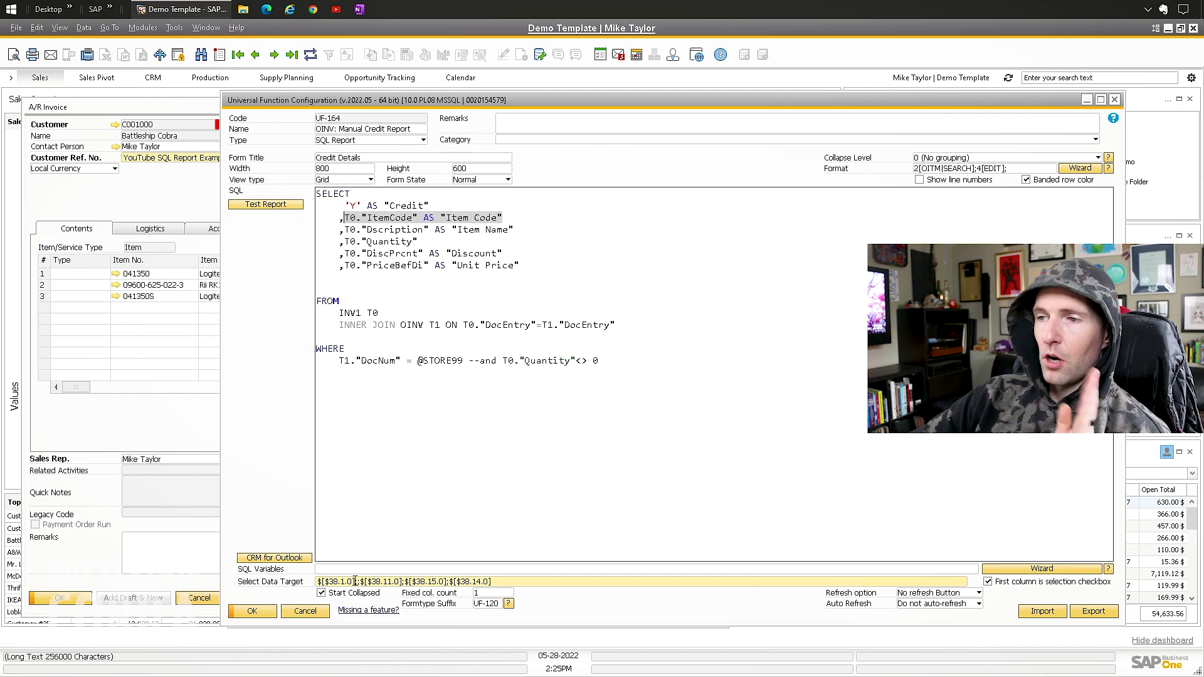
pyautogui.moveTo(358, 581); pyautogui.dragTo(317, 582)
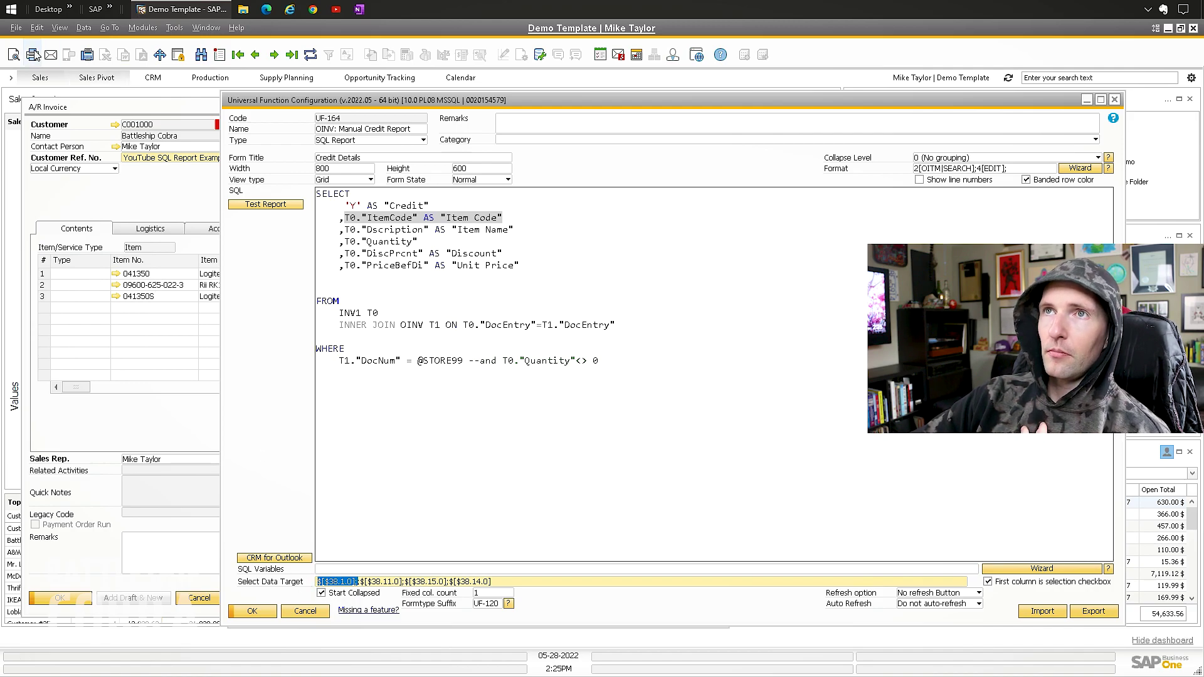
# Turn on System Information and match data target $[$38.11.0] to the Quantity column.
pyautogui.hotkey('alt', 'v')
pyautogui.press('Down')
pyautogui.press('Return')
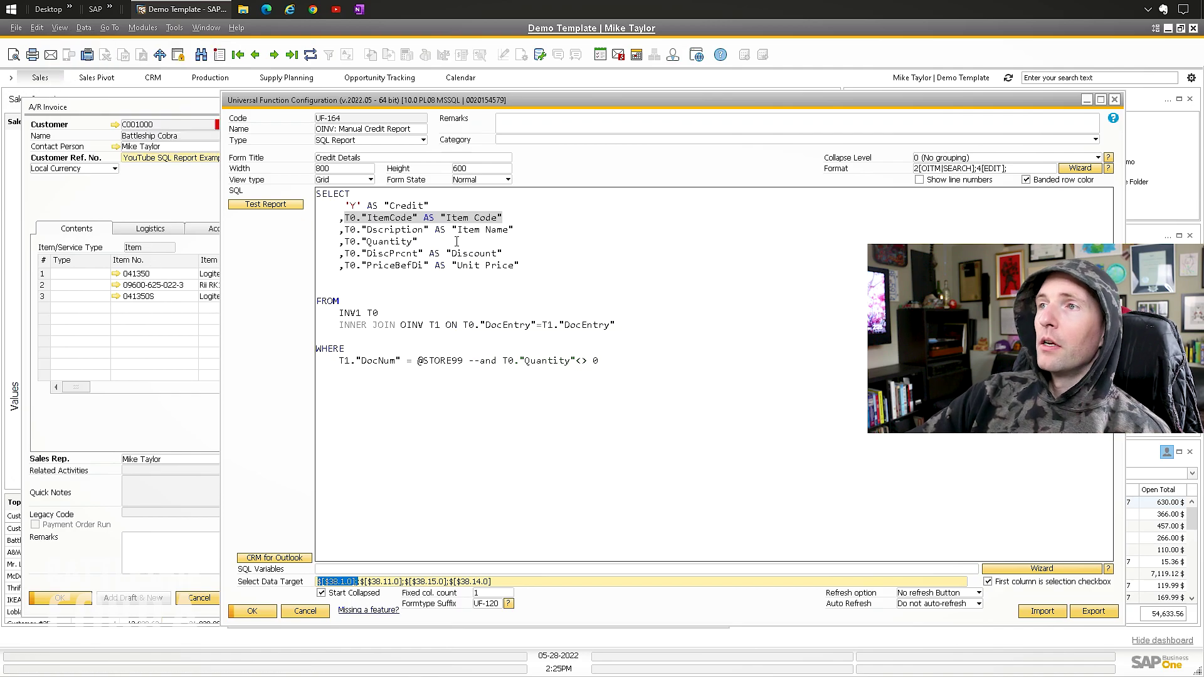
pyautogui.click(344, 229)
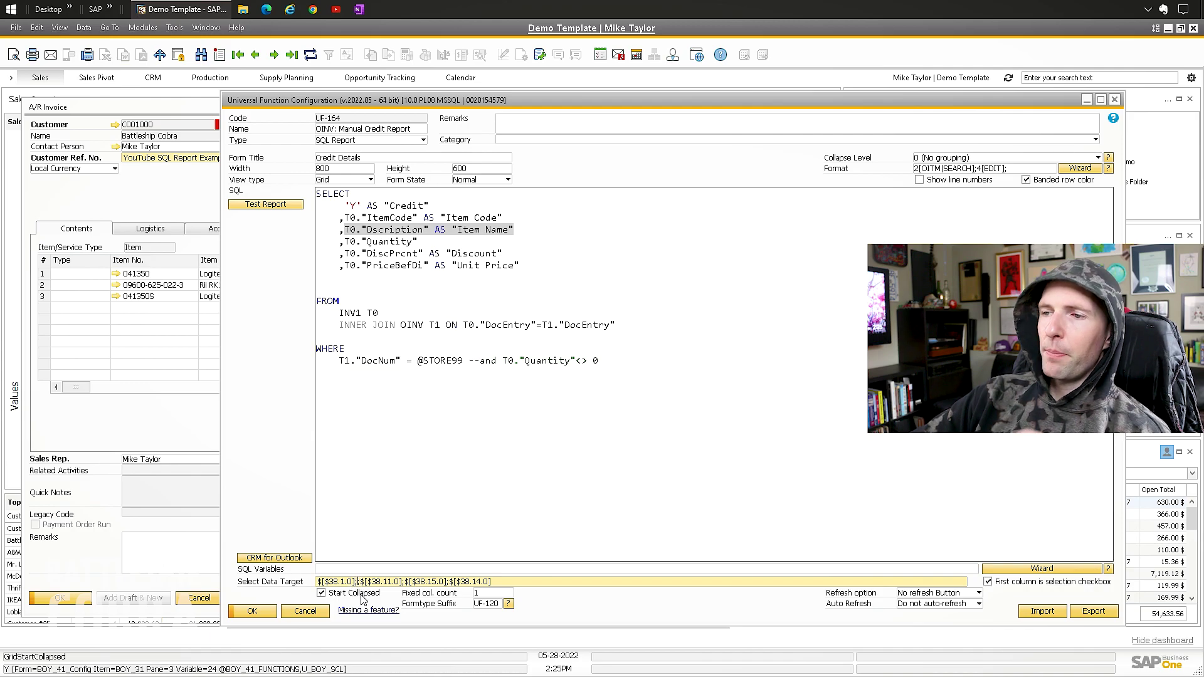
pyautogui.moveTo(362, 582); pyautogui.dragTo(401, 583)
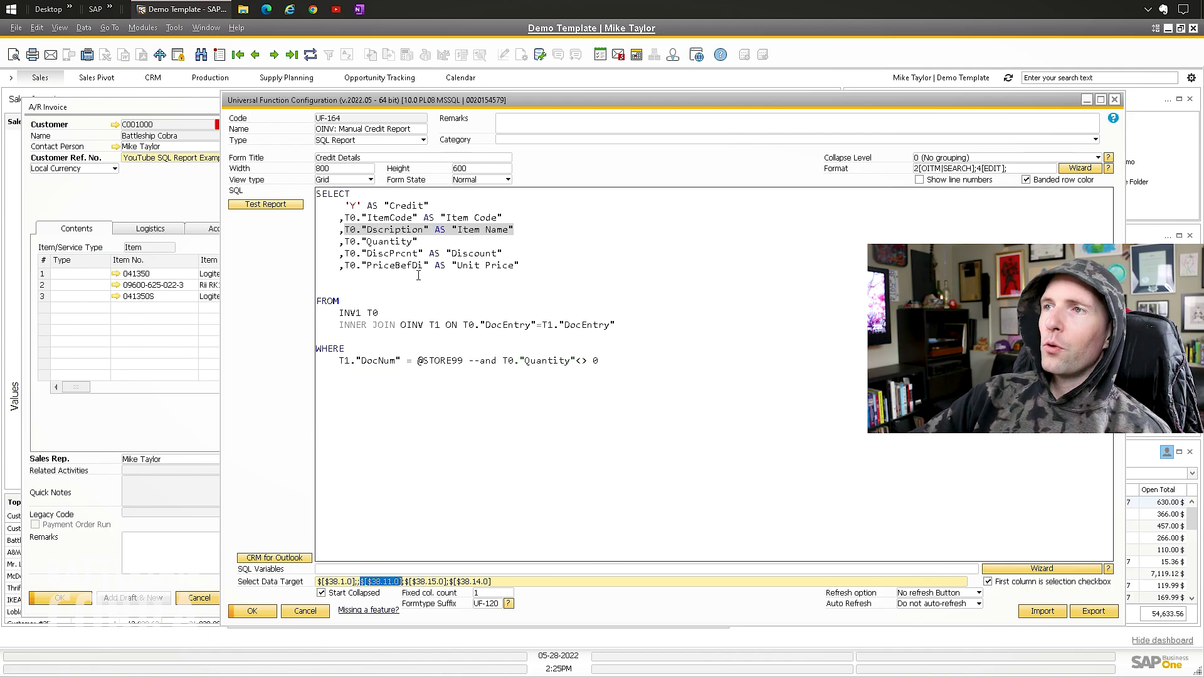
pyautogui.moveTo(447, 242); pyautogui.dragTo(345, 241)
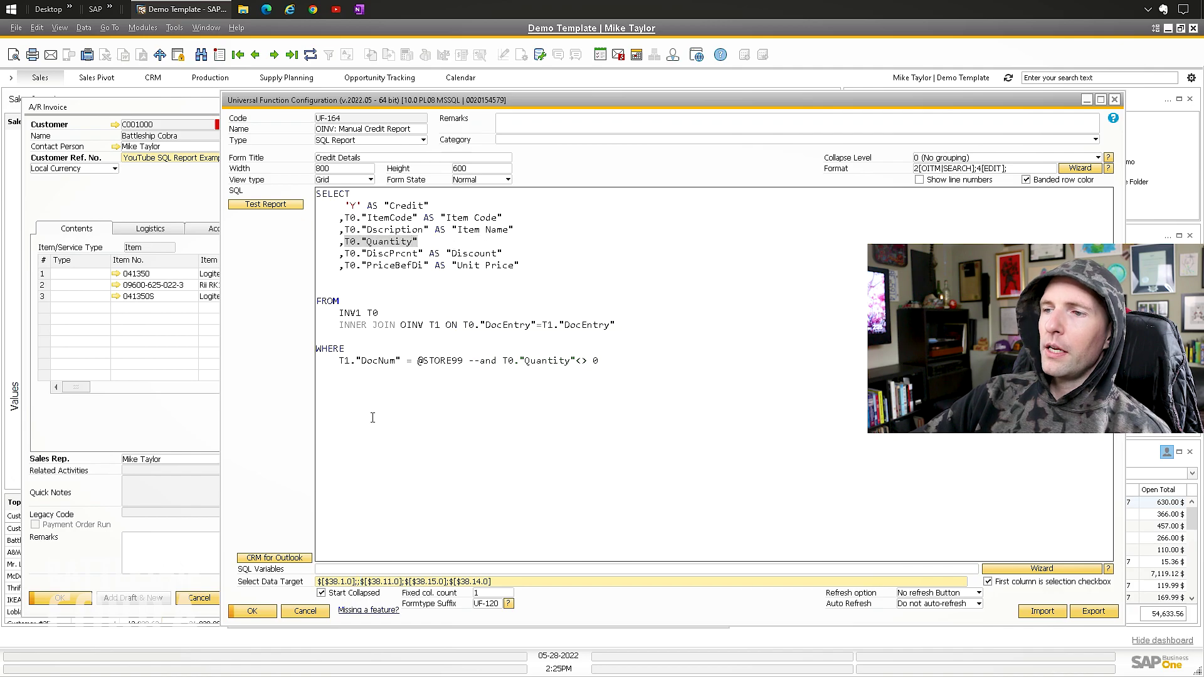
pyautogui.click(207, 186)
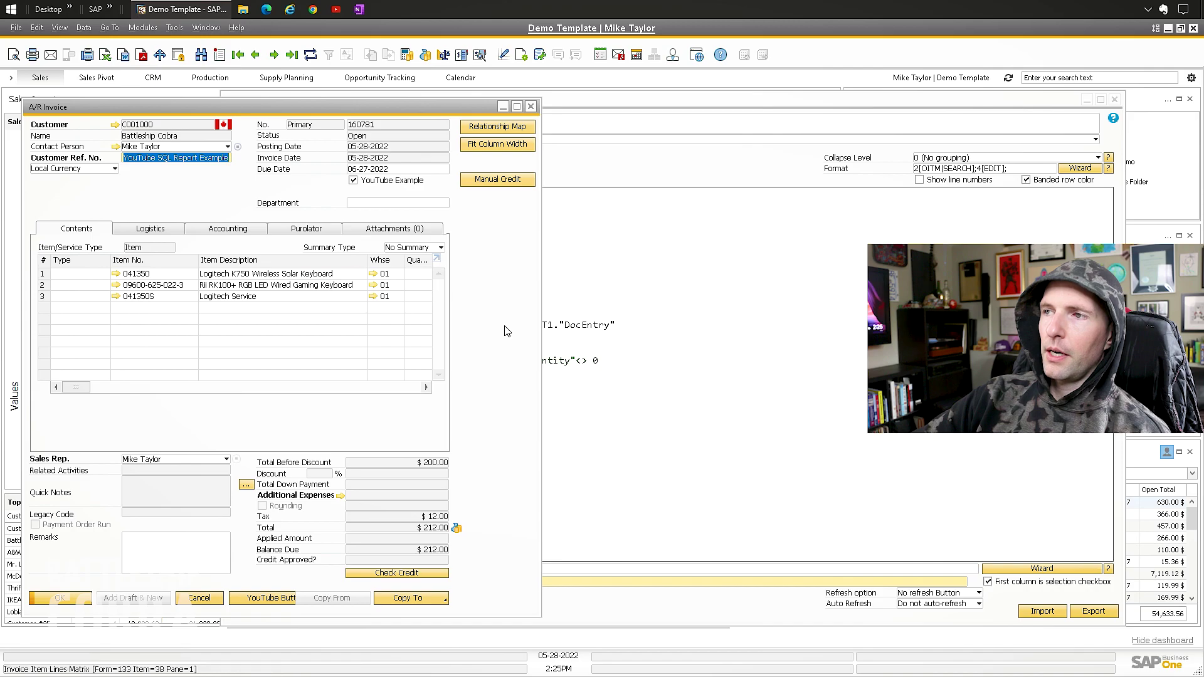
# In the SQL report query, highlight the DiscPrcnt Discount line through the Unit Price line.
pyautogui.click(546, 326)
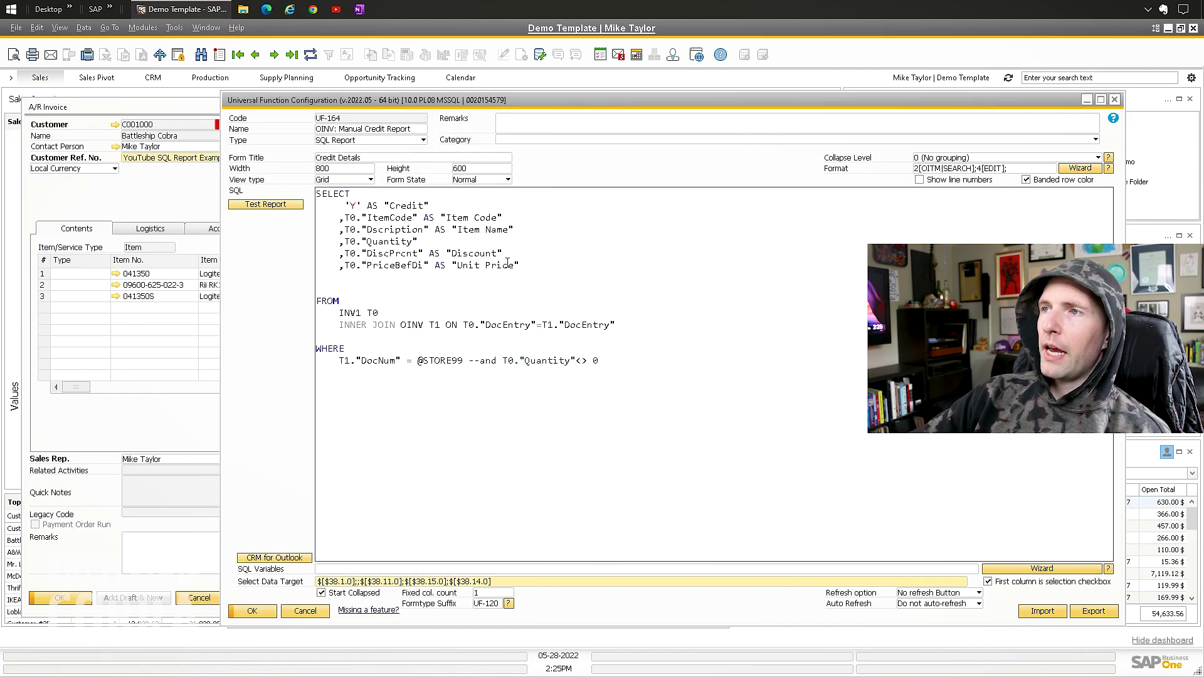
pyautogui.moveTo(502, 254); pyautogui.dragTo(336, 251)
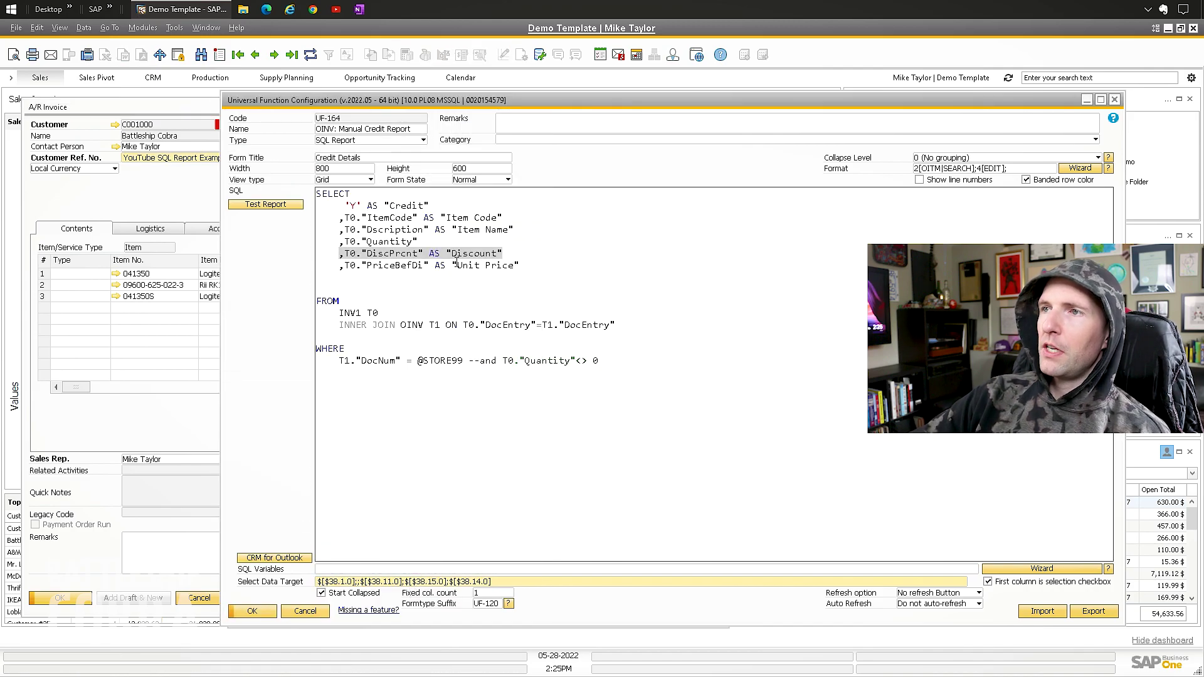
pyautogui.keyDown('shift'); pyautogui.click(517, 266); pyautogui.keyUp('shift')
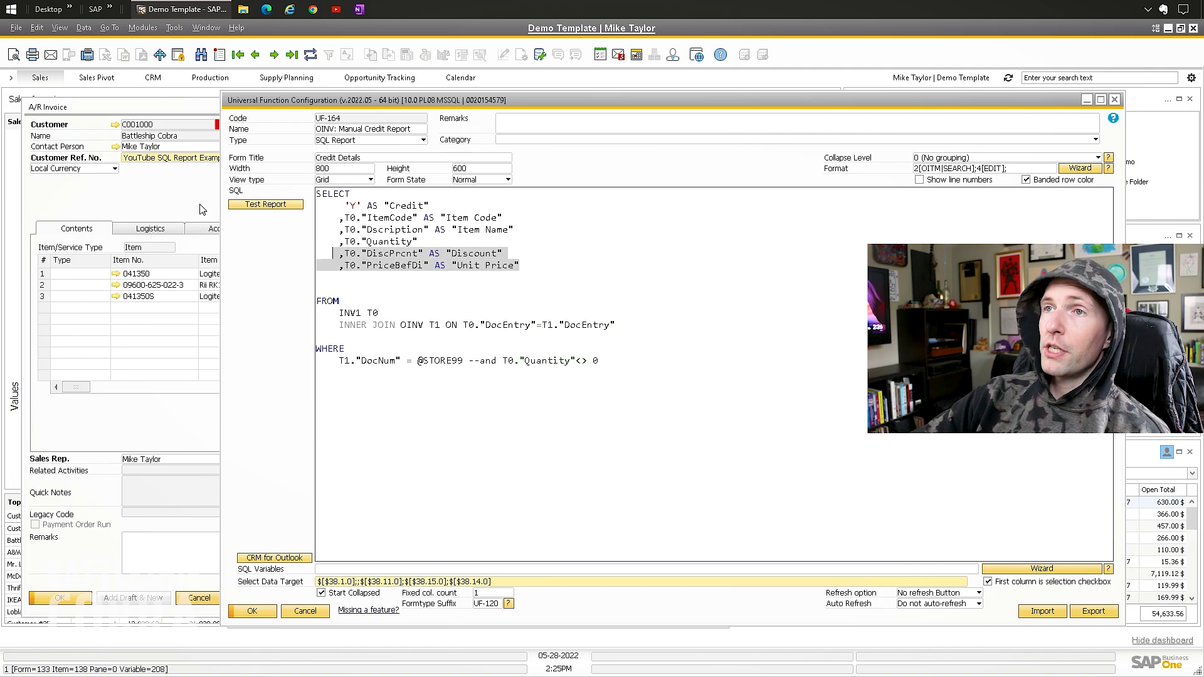
# Compare the A/R Invoice's quantity and price columns, then return its grid to the item columns.
pyautogui.click(210, 370)
pyautogui.click(296, 388)
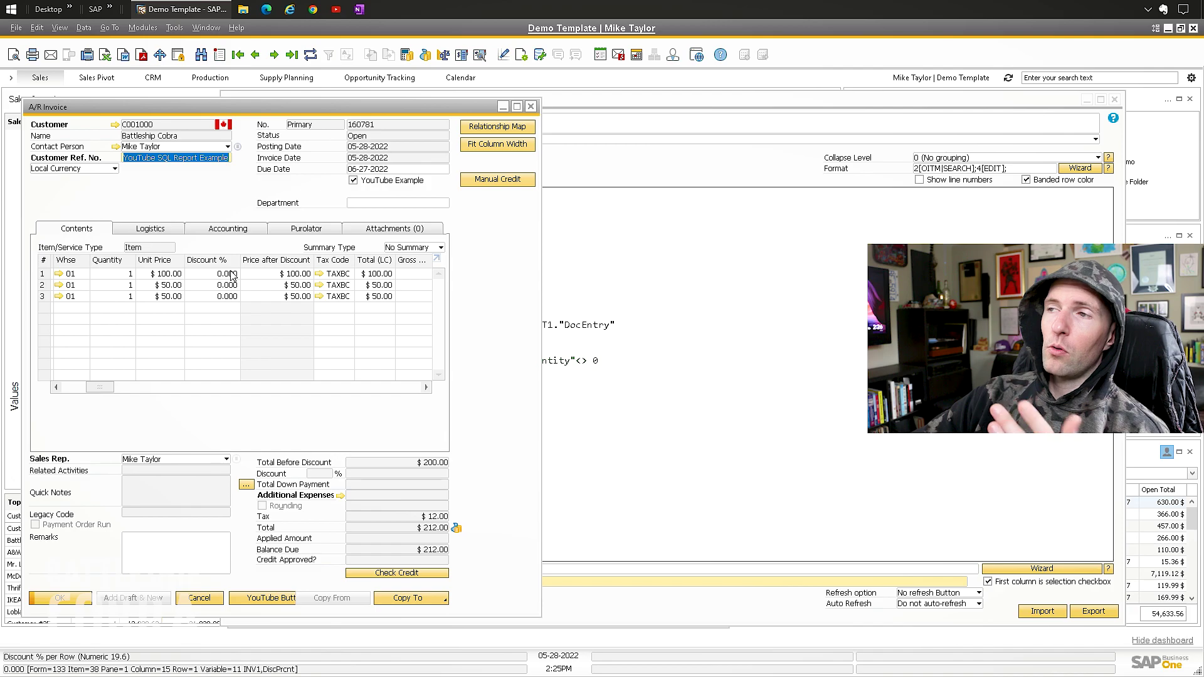
pyautogui.hotkey('ctrl', 'Tab')
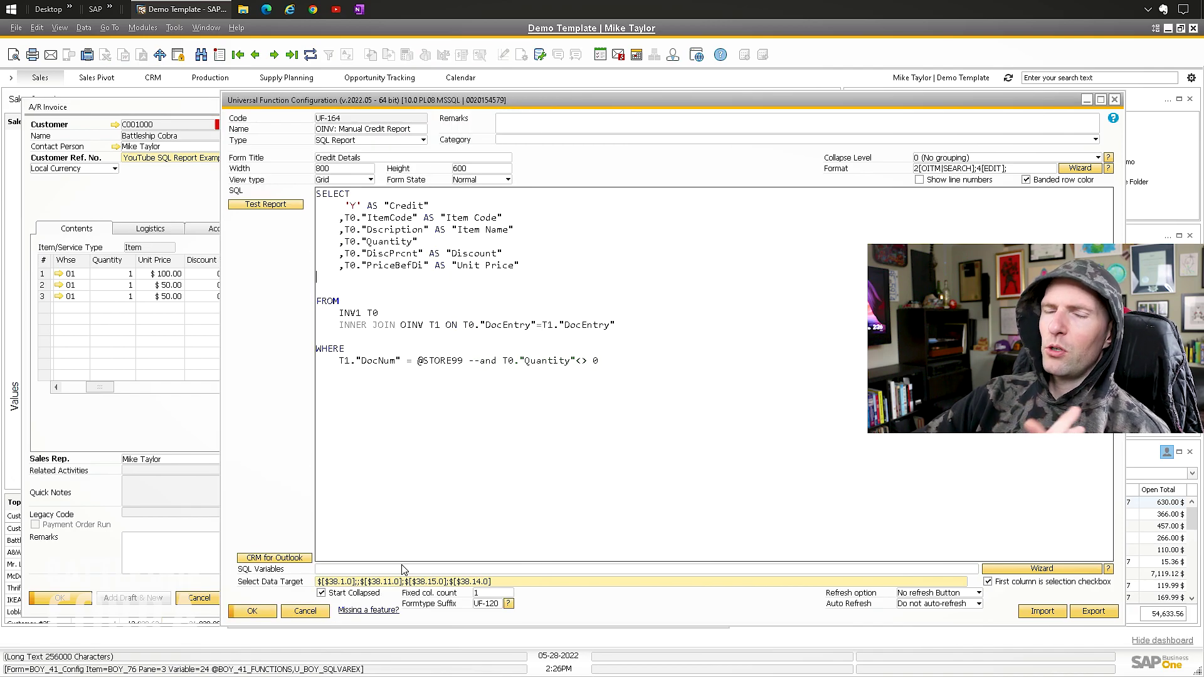
pyautogui.click(75, 388)
pyautogui.click(76, 389)
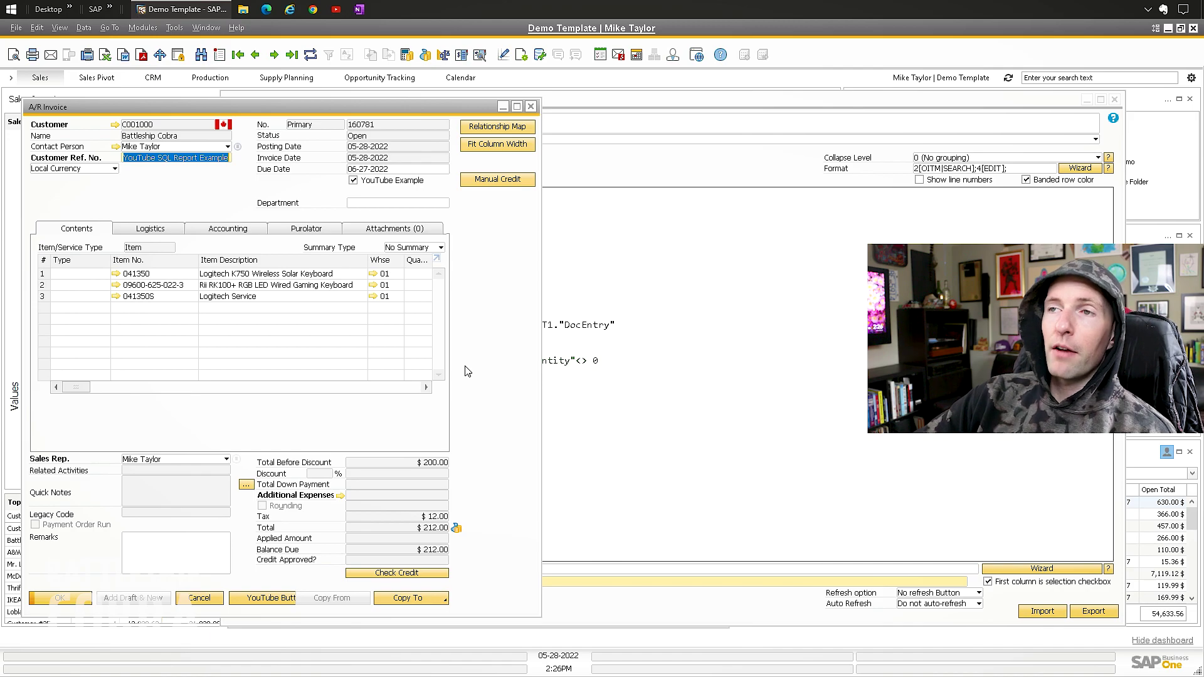
pyautogui.click(622, 303)
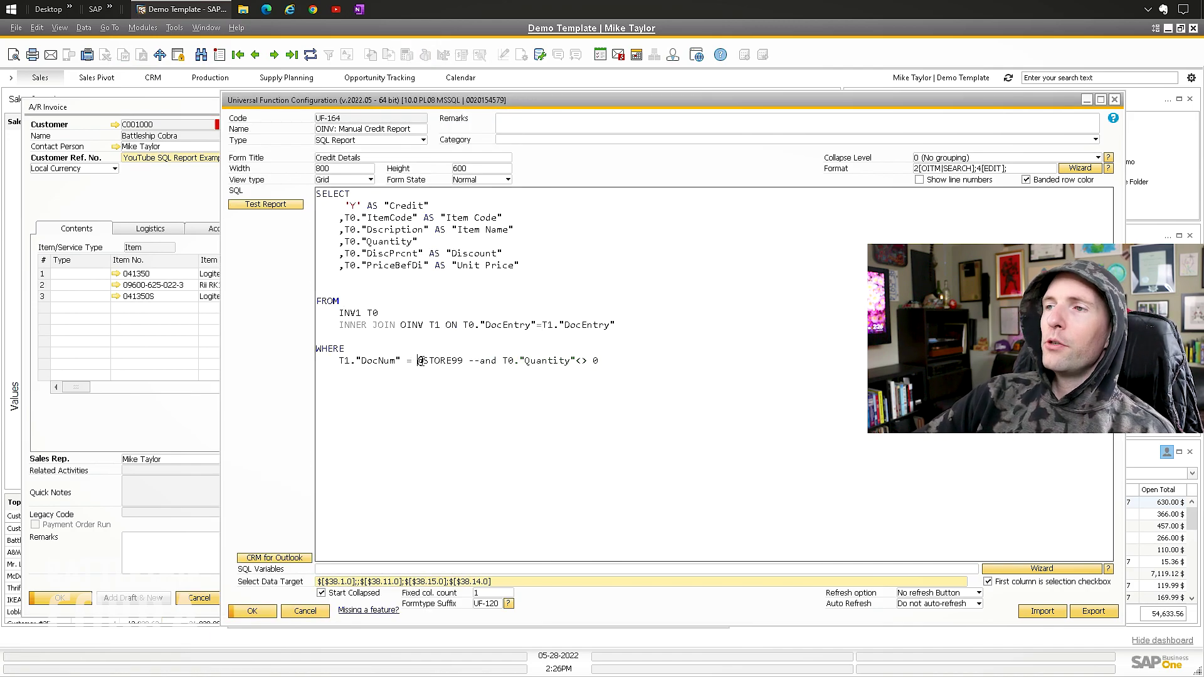
pyautogui.moveTo(421, 362); pyautogui.dragTo(464, 363)
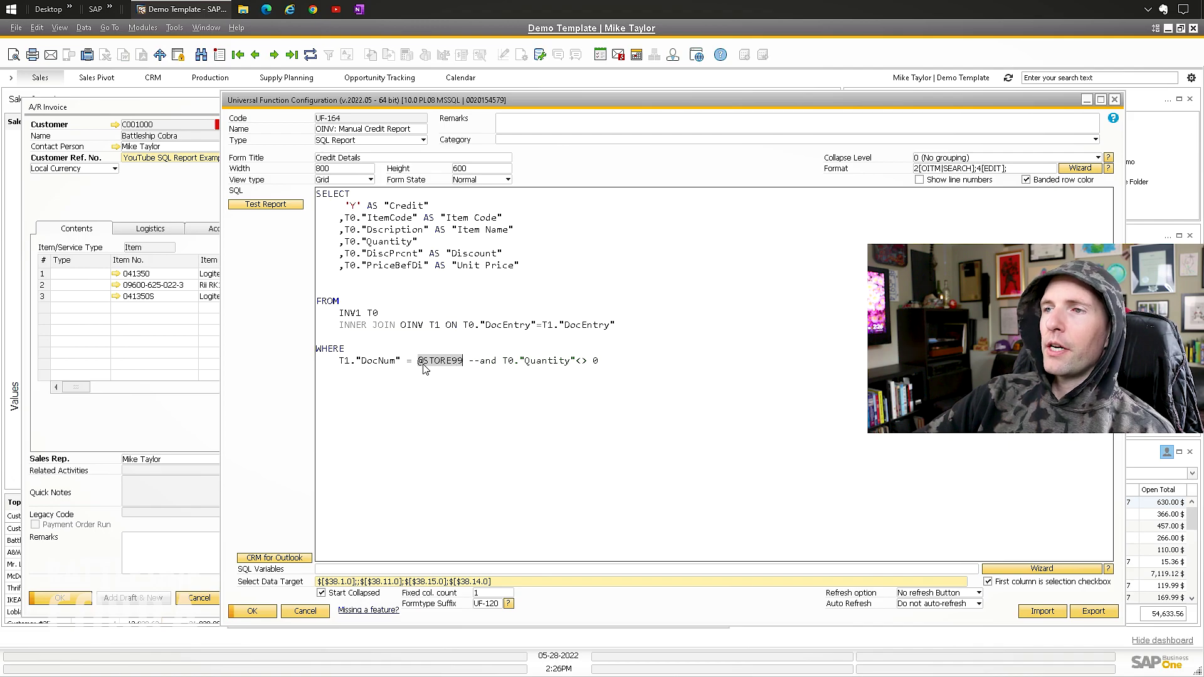
pyautogui.moveTo(344, 362); pyautogui.dragTo(462, 364)
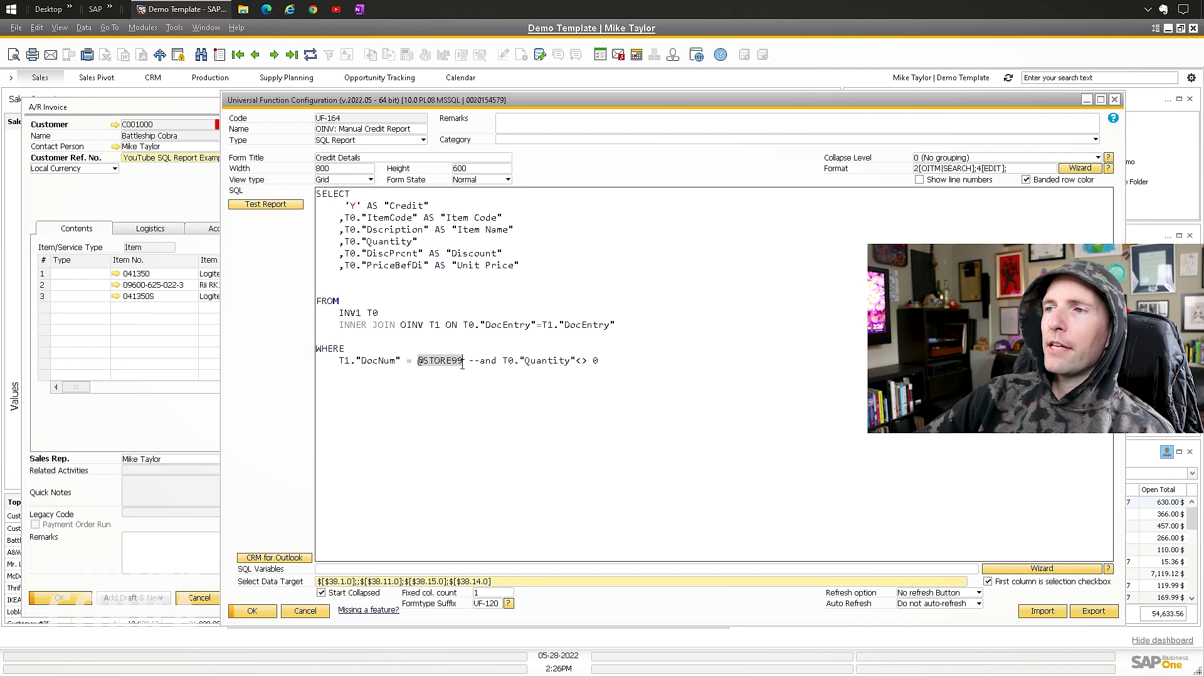
pyautogui.moveTo(599, 361); pyautogui.dragTo(502, 362)
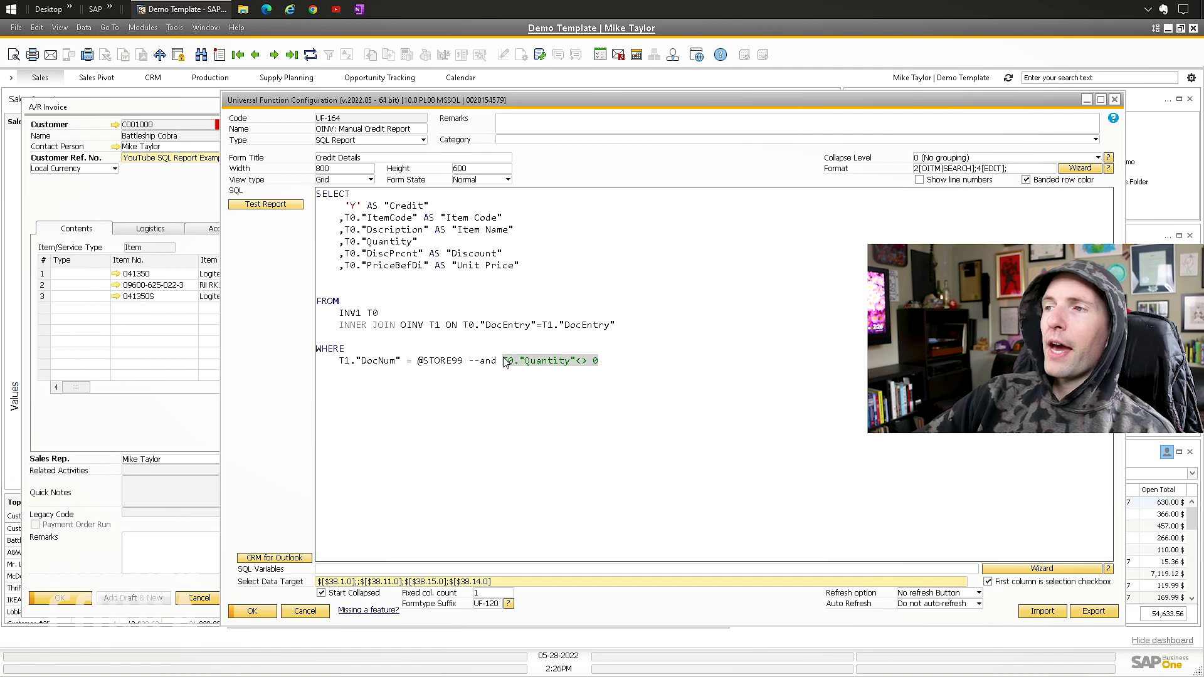
pyautogui.moveTo(599, 362); pyautogui.dragTo(503, 362)
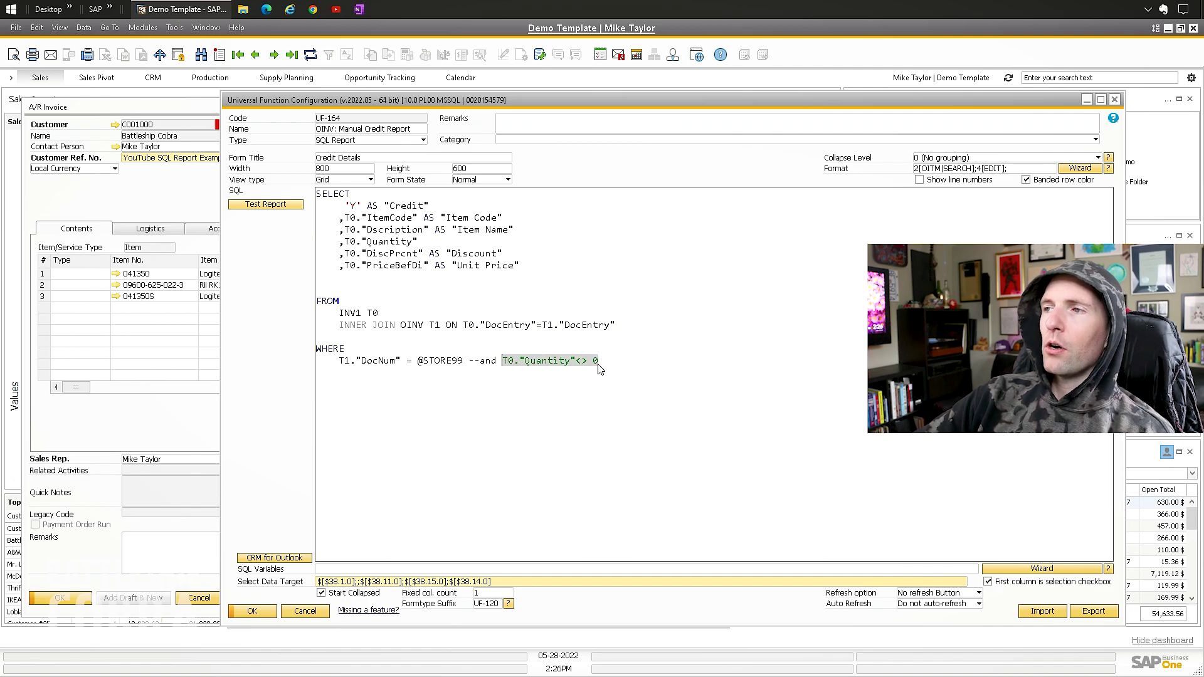
pyautogui.moveTo(598, 362); pyautogui.dragTo(316, 362)
pyautogui.click(572, 362)
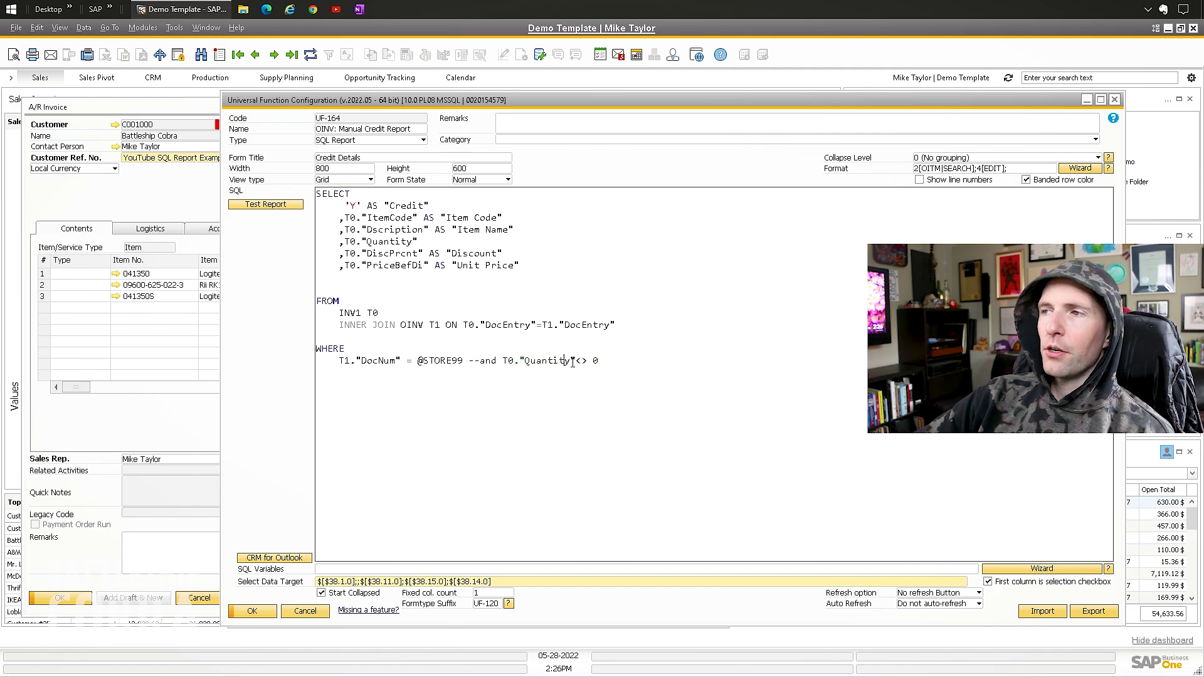
pyautogui.moveTo(599, 362); pyautogui.dragTo(470, 362)
pyautogui.click(503, 325)
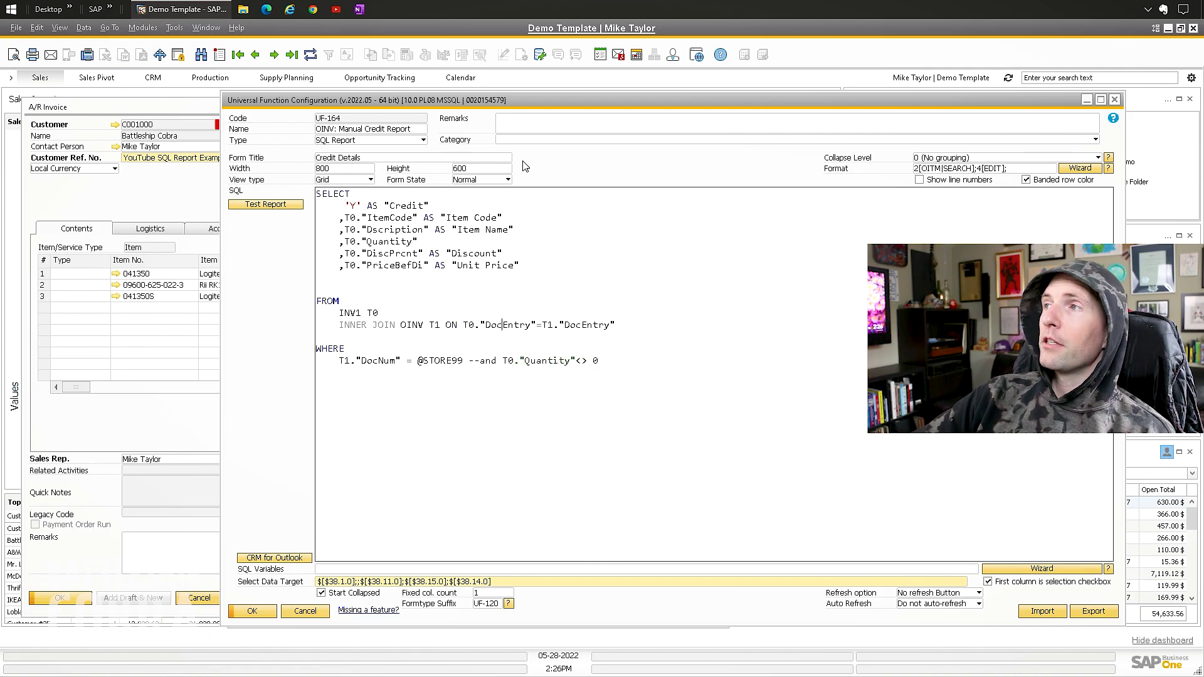
# Select the T0."Quantity" query line and launch the Format field's Wizard.
pyautogui.press('Tab')
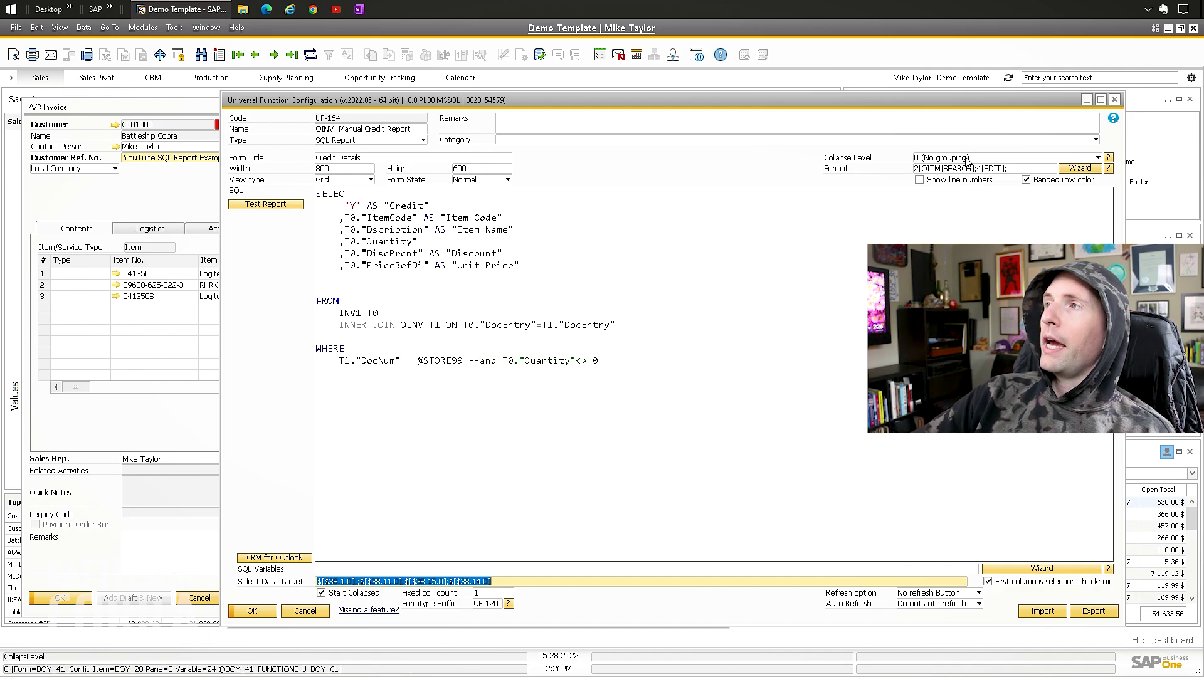
pyautogui.click(1025, 172)
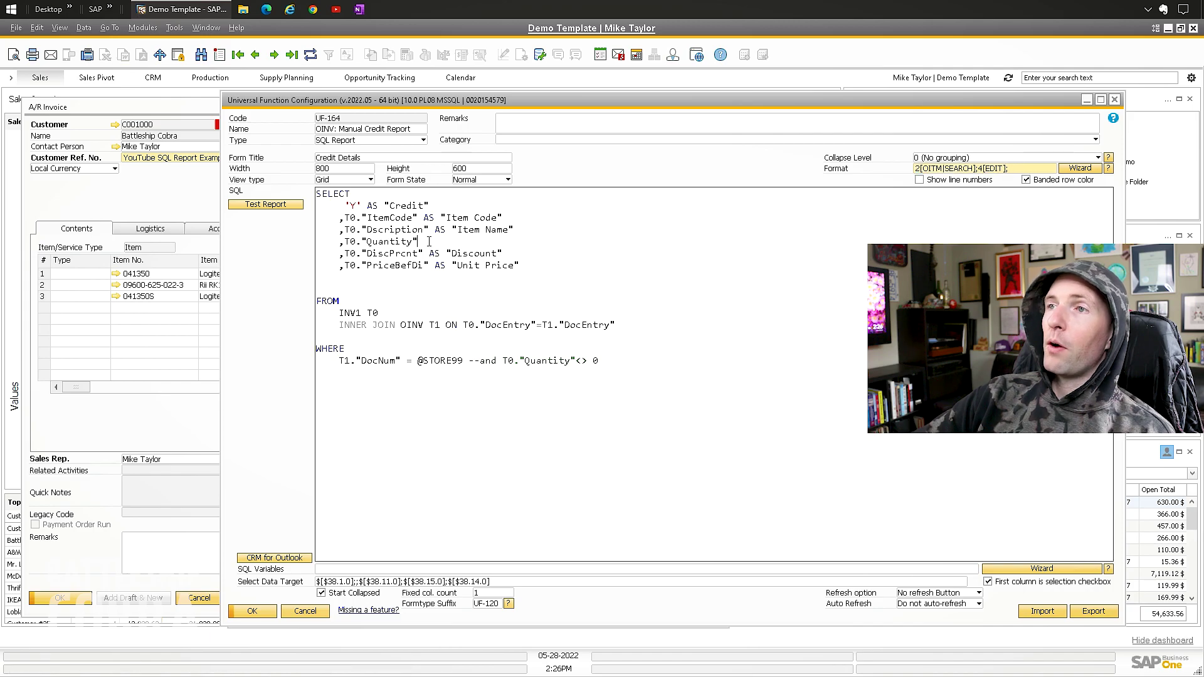
pyautogui.moveTo(429, 241); pyautogui.dragTo(339, 242)
pyautogui.click(1080, 169)
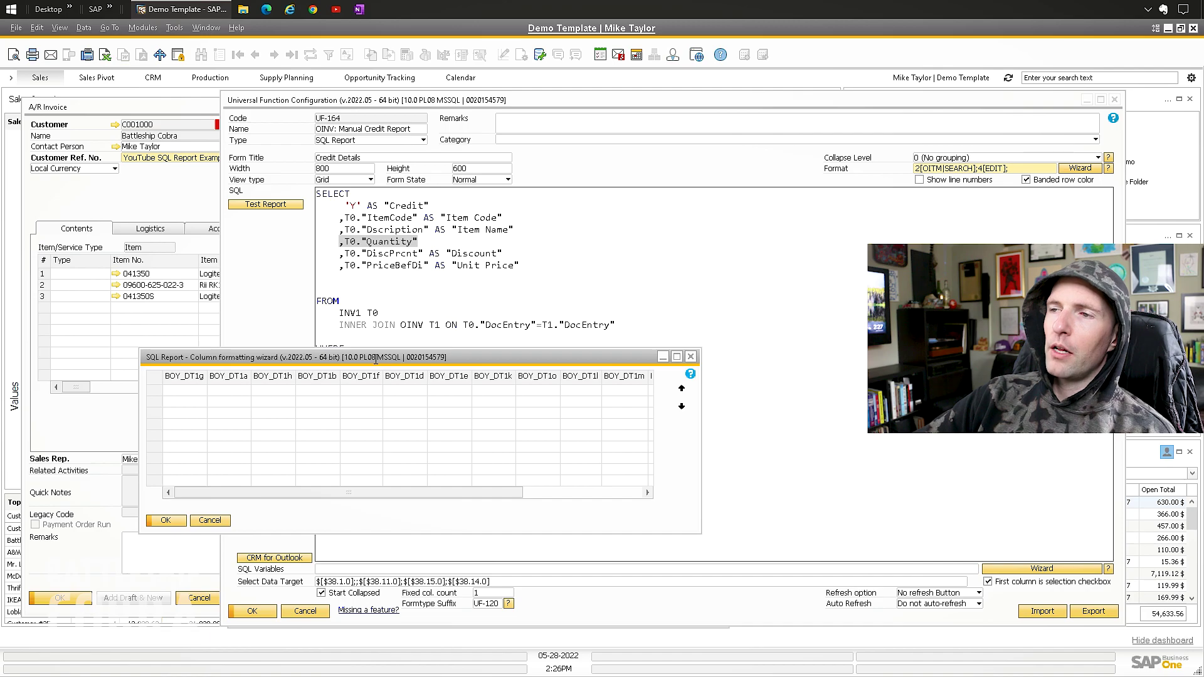
# Cancel the Column formatting wizard without changes.
pyautogui.moveTo(378, 364); pyautogui.dragTo(380, 299)
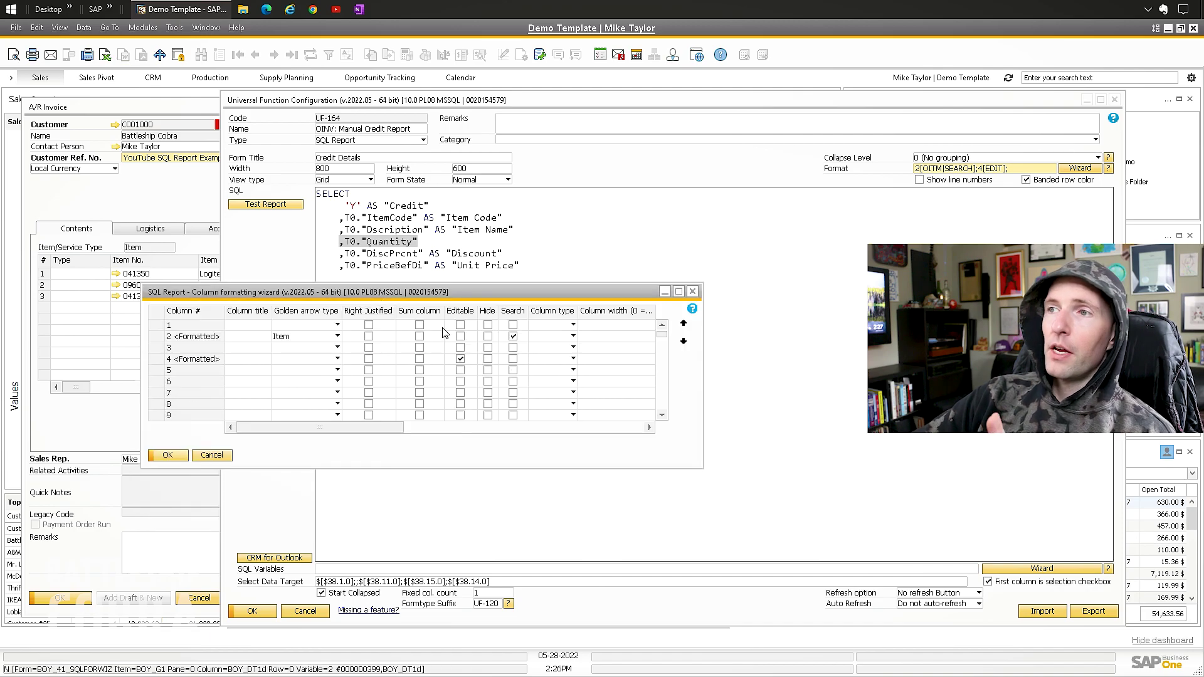
pyautogui.click(211, 456)
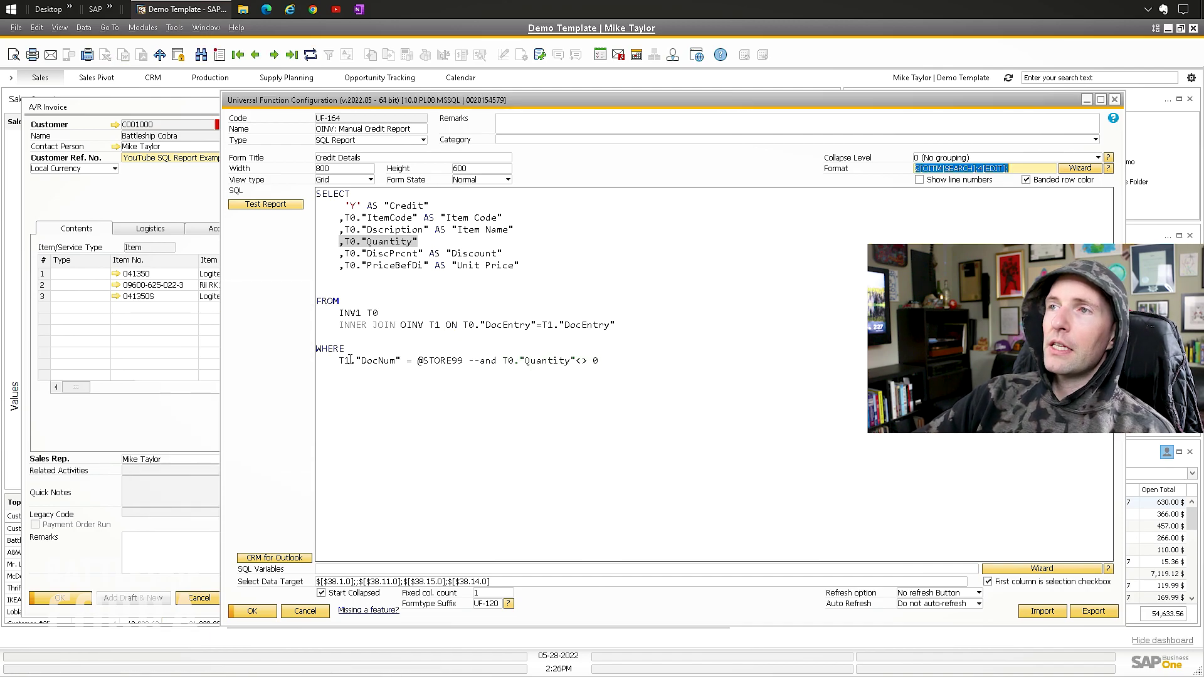
pyautogui.click(586, 251)
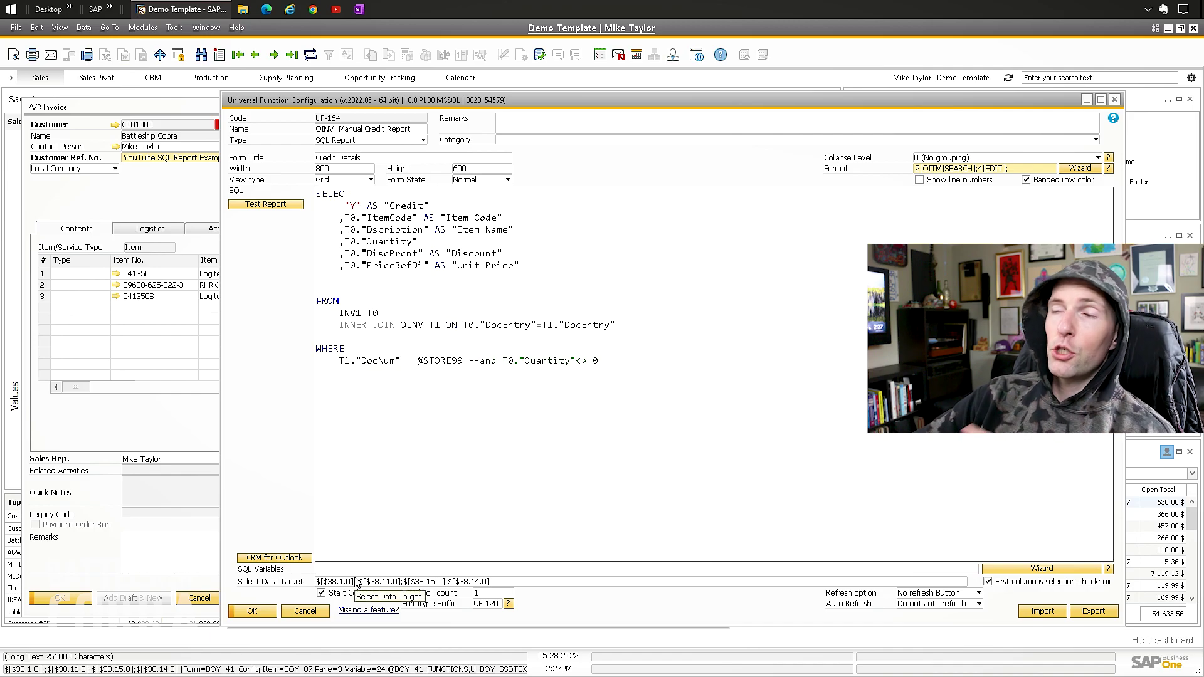
# Review the Format, SQL query and Select Data Target values, then close the configuration unsaved.
pyautogui.press('Tab')
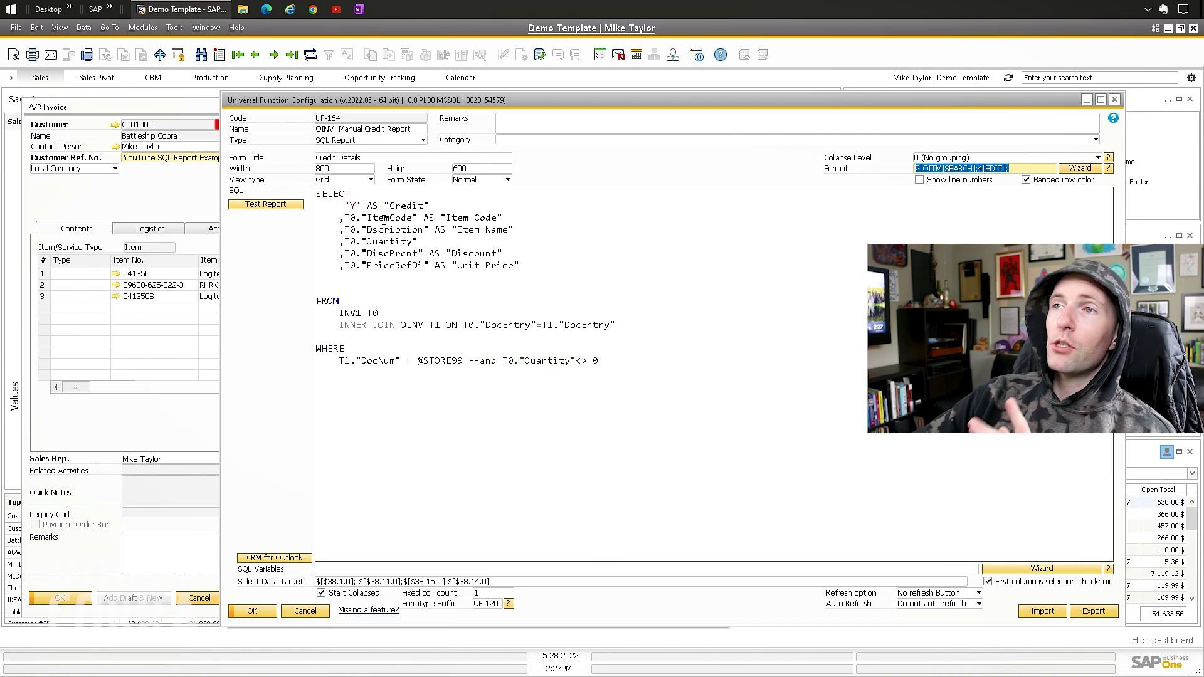
pyautogui.click(612, 370)
pyautogui.hotkey('ctrl', 'a')
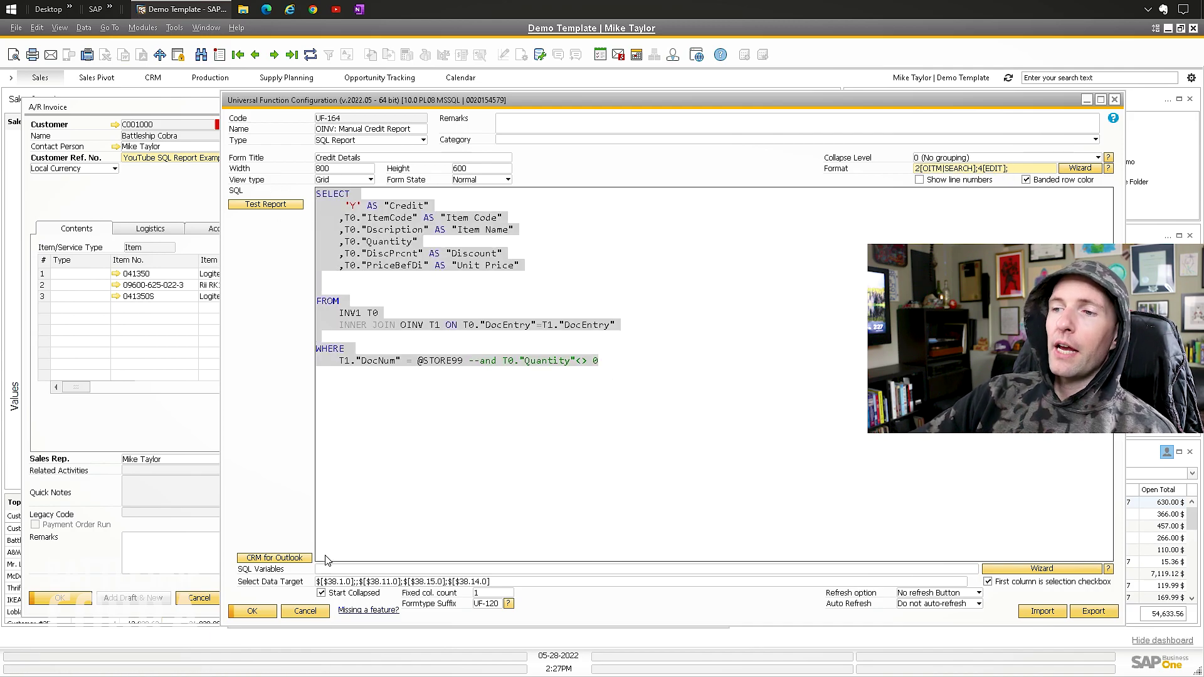
pyautogui.click(344, 584)
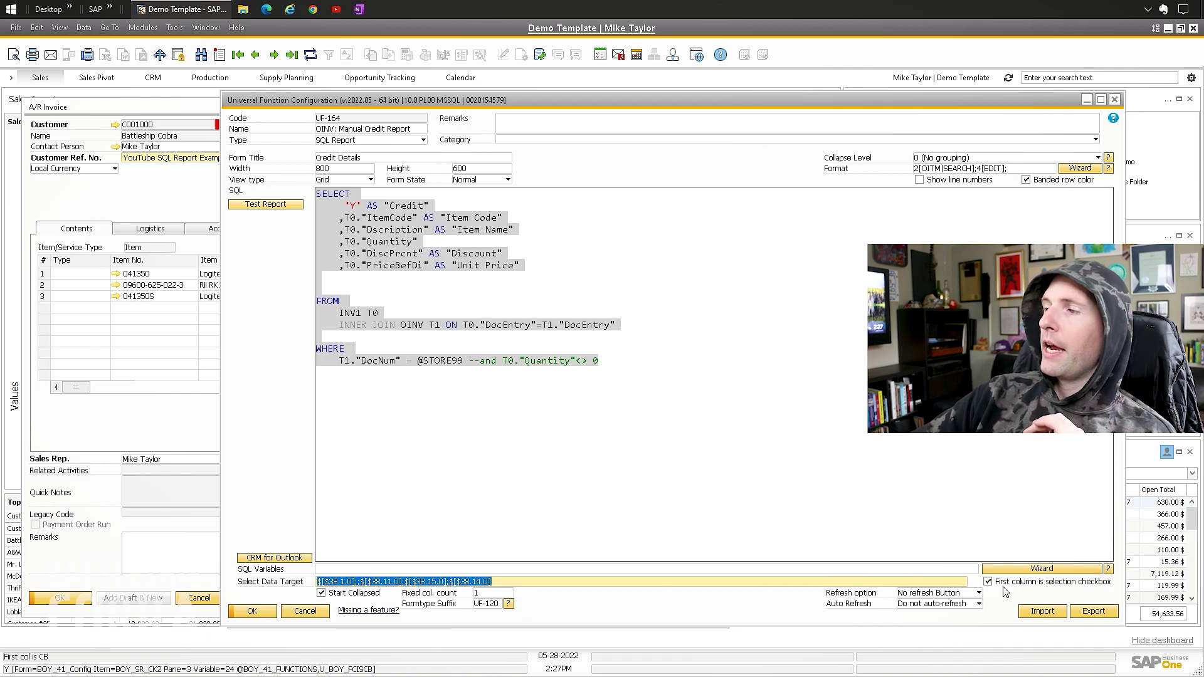
pyautogui.click(504, 582)
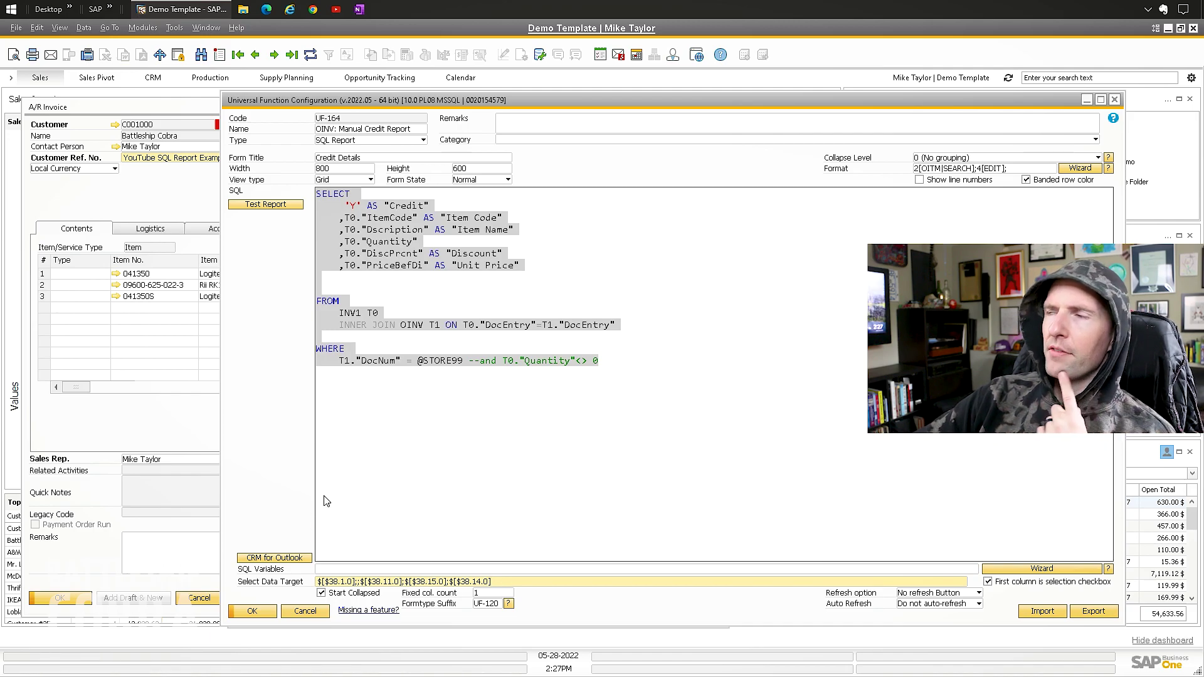
pyautogui.click(720, 291)
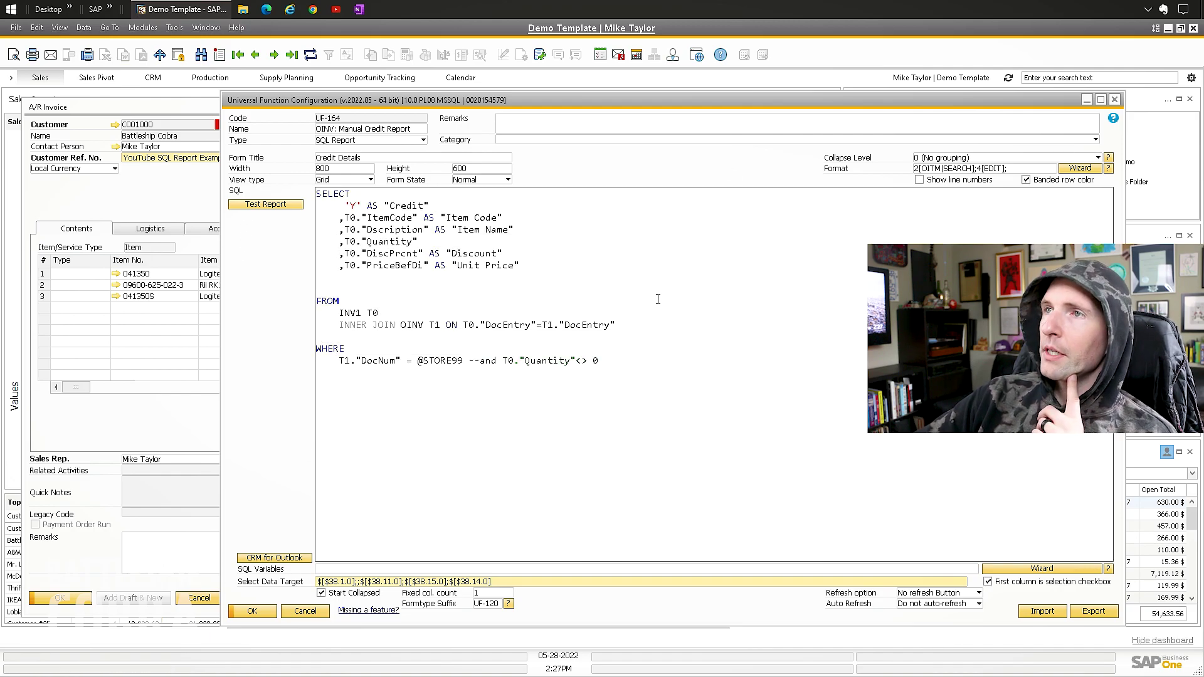
pyautogui.click(305, 611)
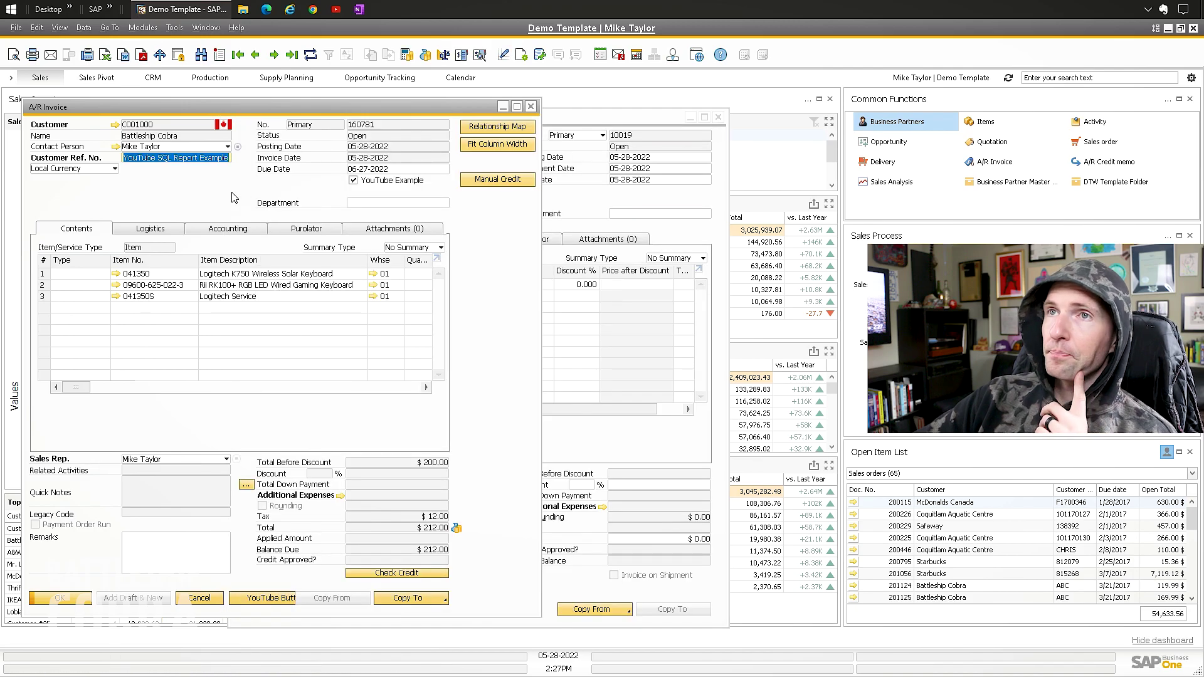
# Close the previously created credit memo, leaving invoice 160781 in view.
pyautogui.click(614, 197)
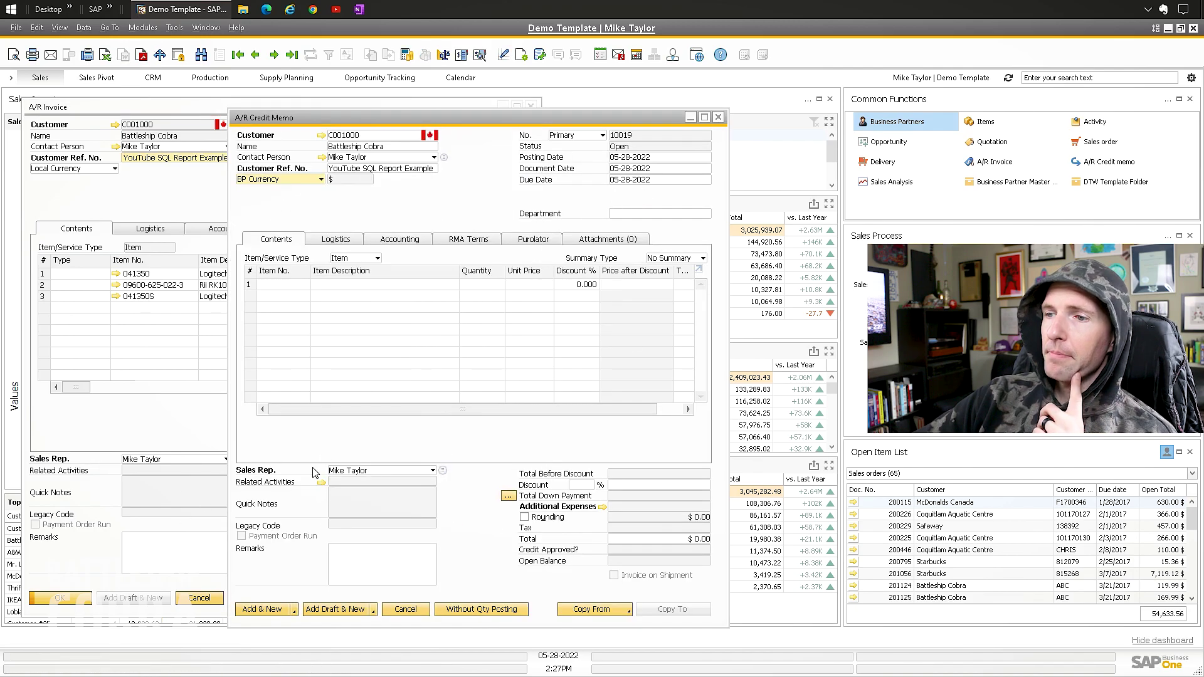
pyautogui.click(405, 609)
pyautogui.moveTo(268, 115); pyautogui.dragTo(280, 113)
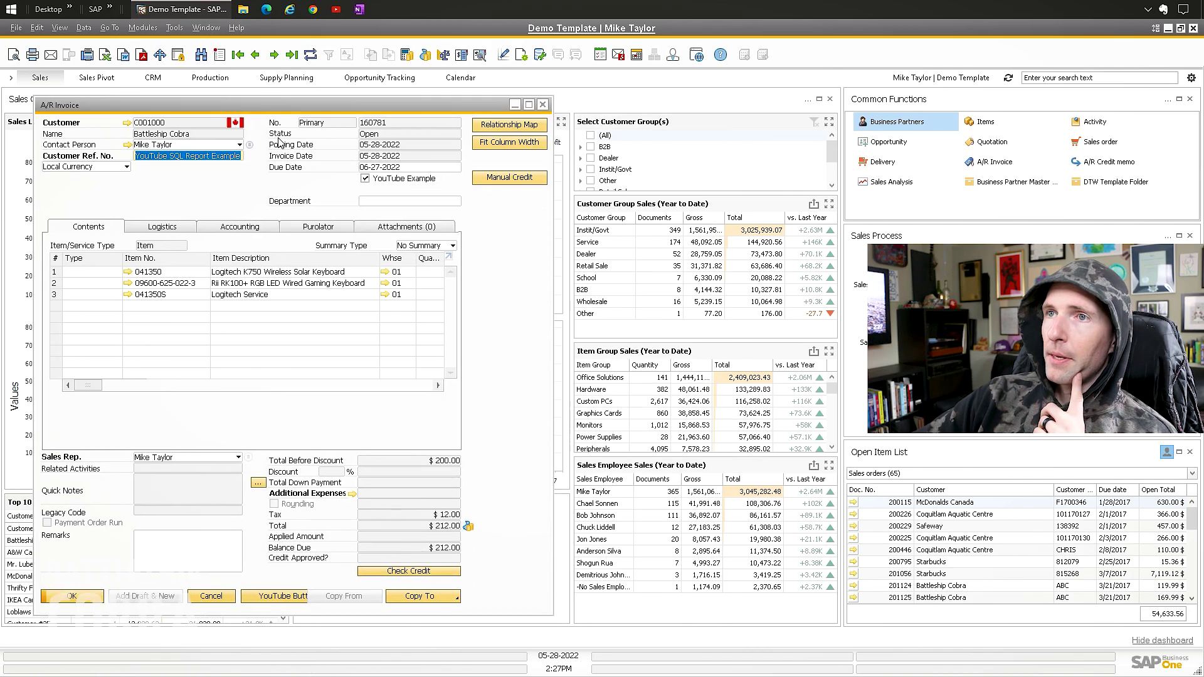
# Run Manual Credit, excluding the Logitech Service line, to credit the two keyboard items.
pyautogui.click(505, 178)
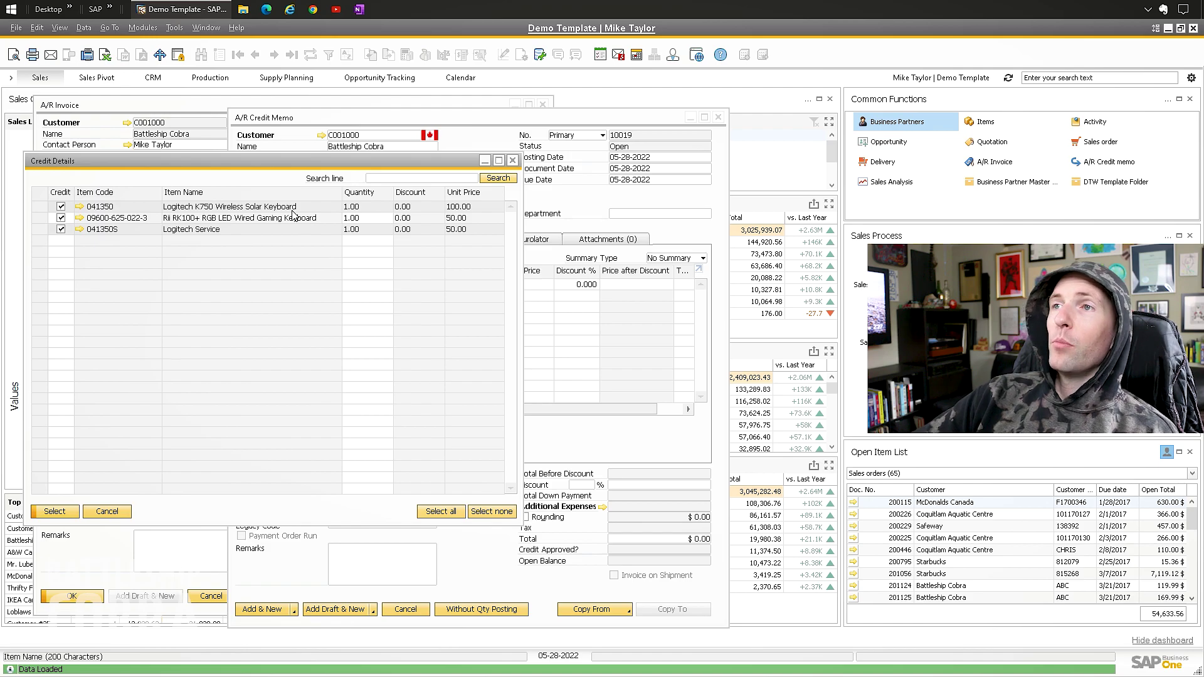
pyautogui.moveTo(307, 162); pyautogui.dragTo(432, 179)
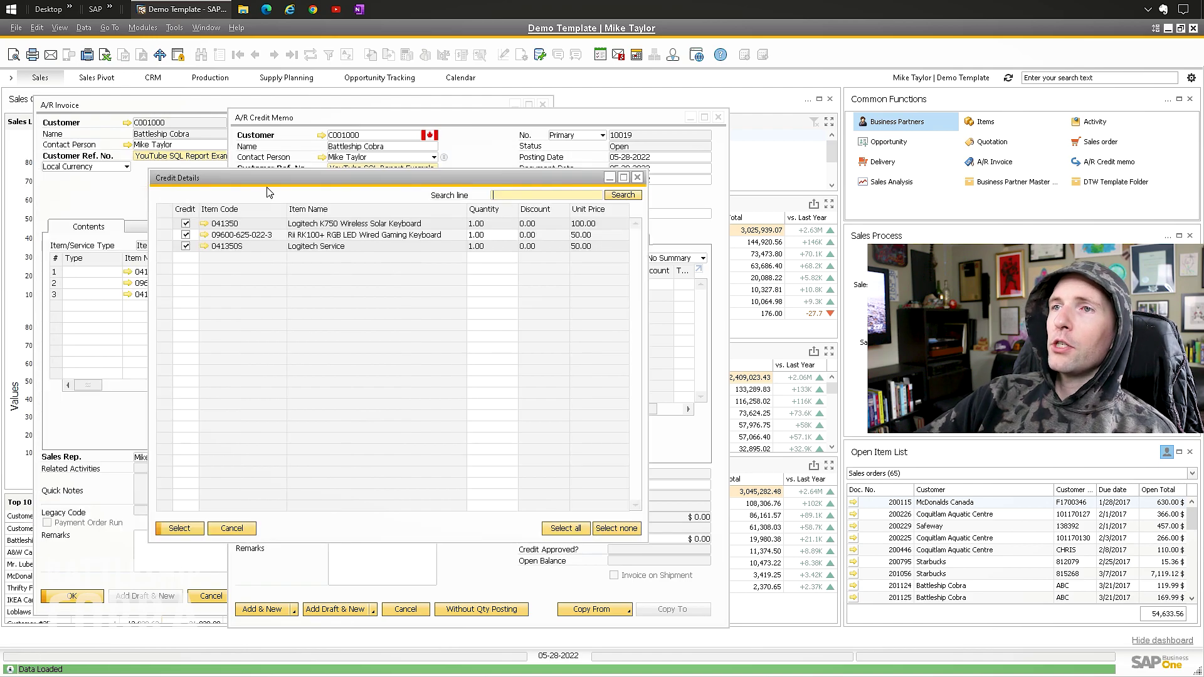
pyautogui.click(186, 246)
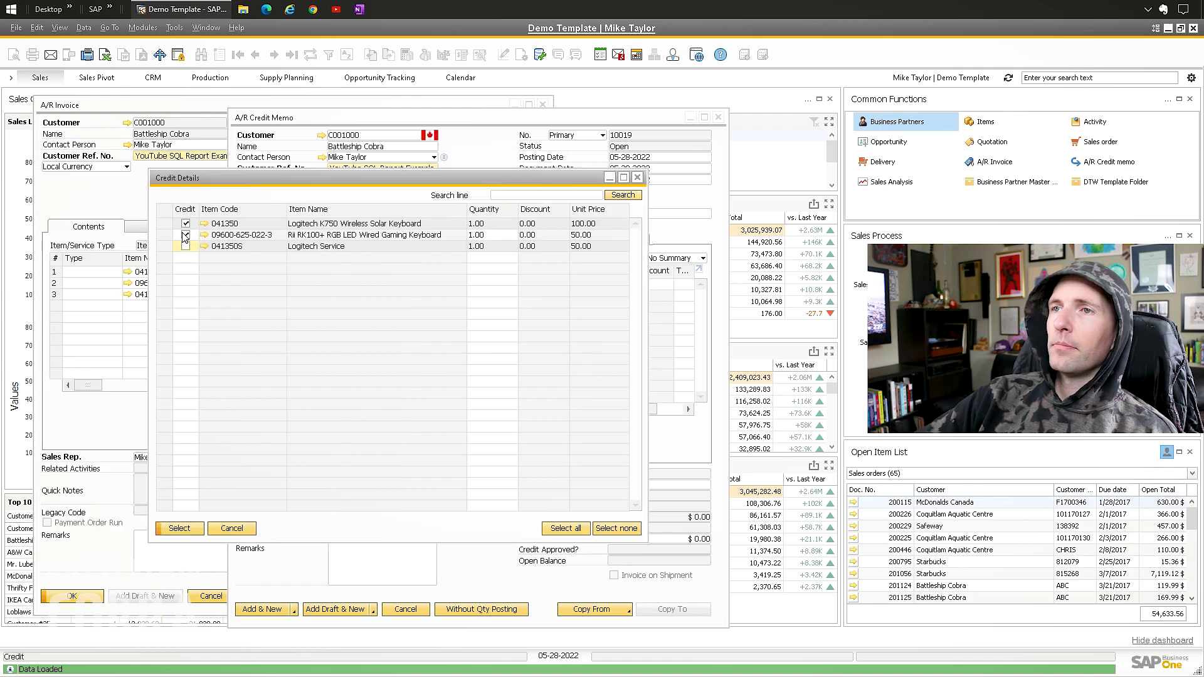
pyautogui.click(180, 528)
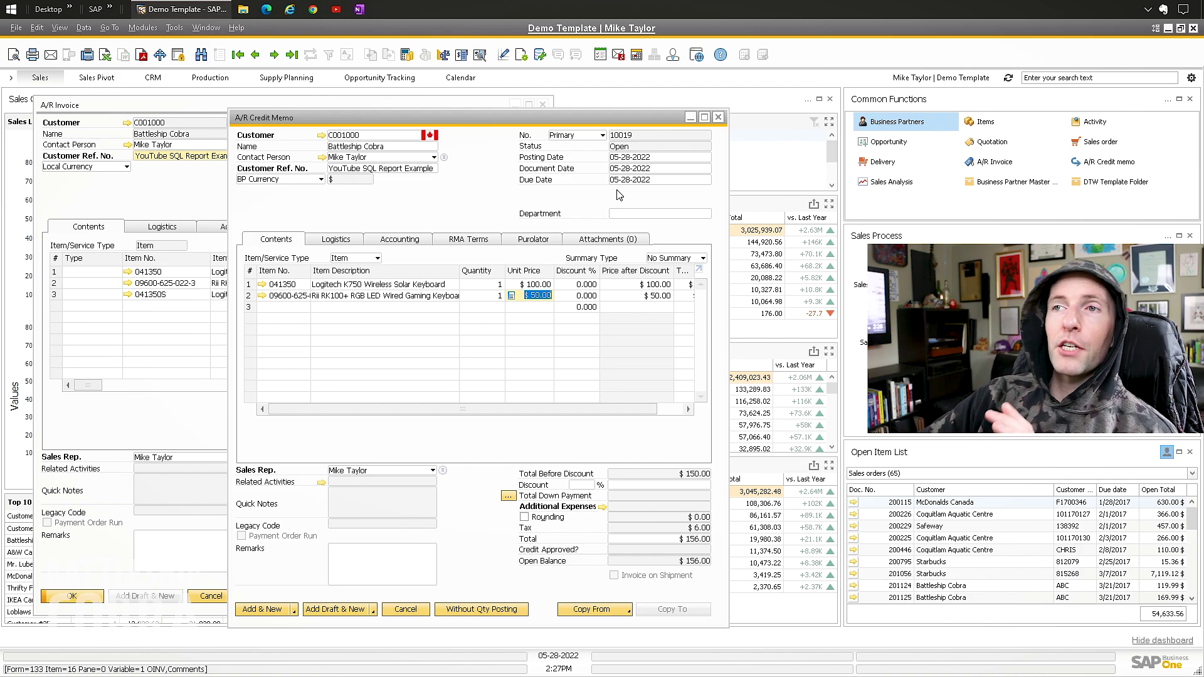
pyautogui.click(254, 107)
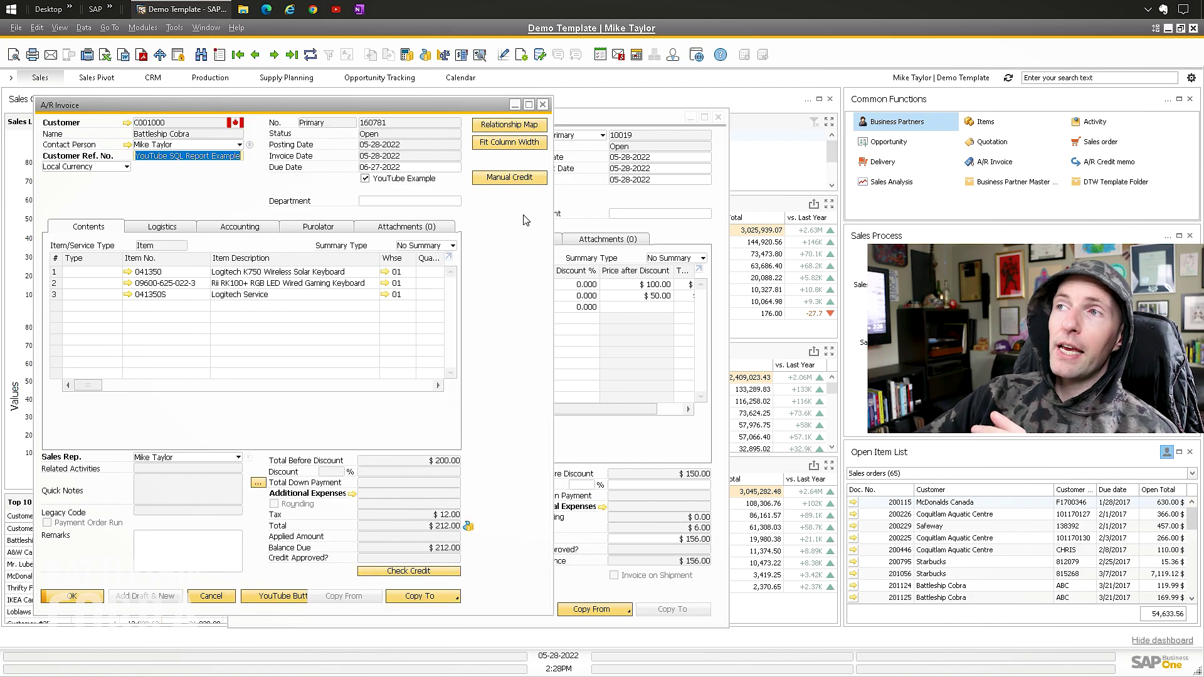